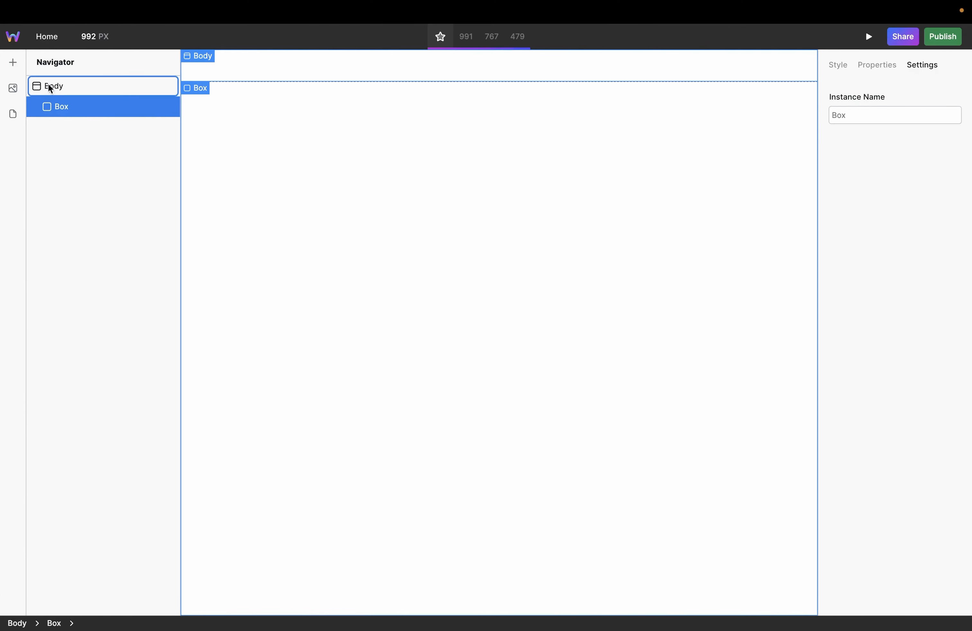
Step: Add two Box elements inside the existing Box on the page
left_click(9, 64)
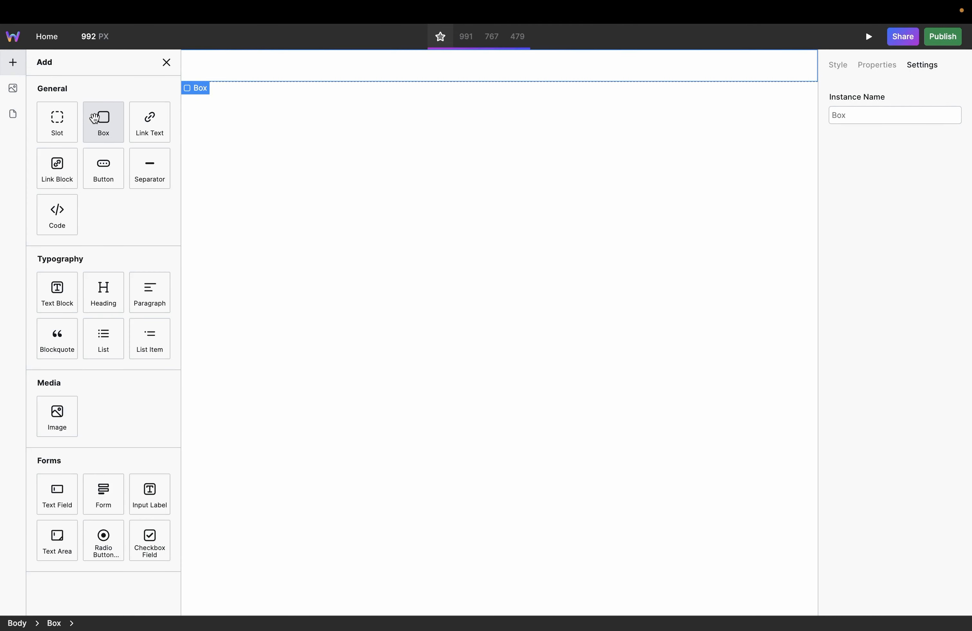
left_click(94, 118)
left_click(75, 108)
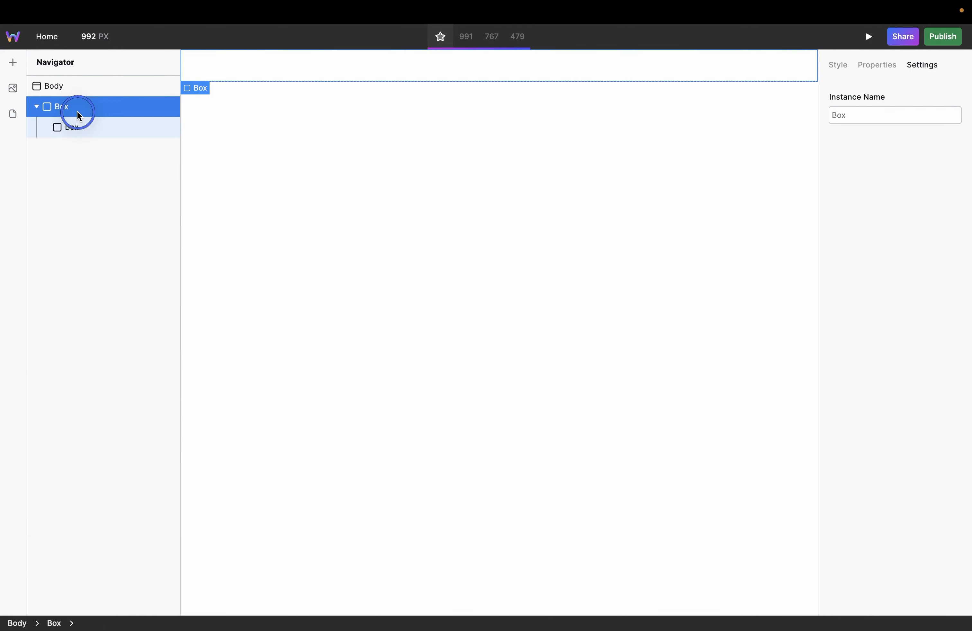
left_click(11, 63)
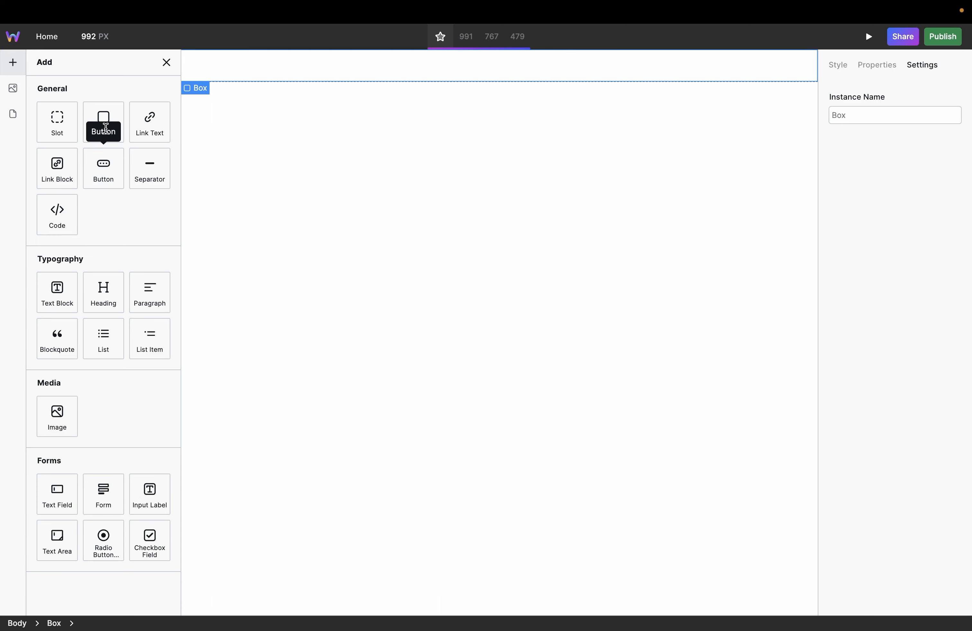
left_click(104, 123)
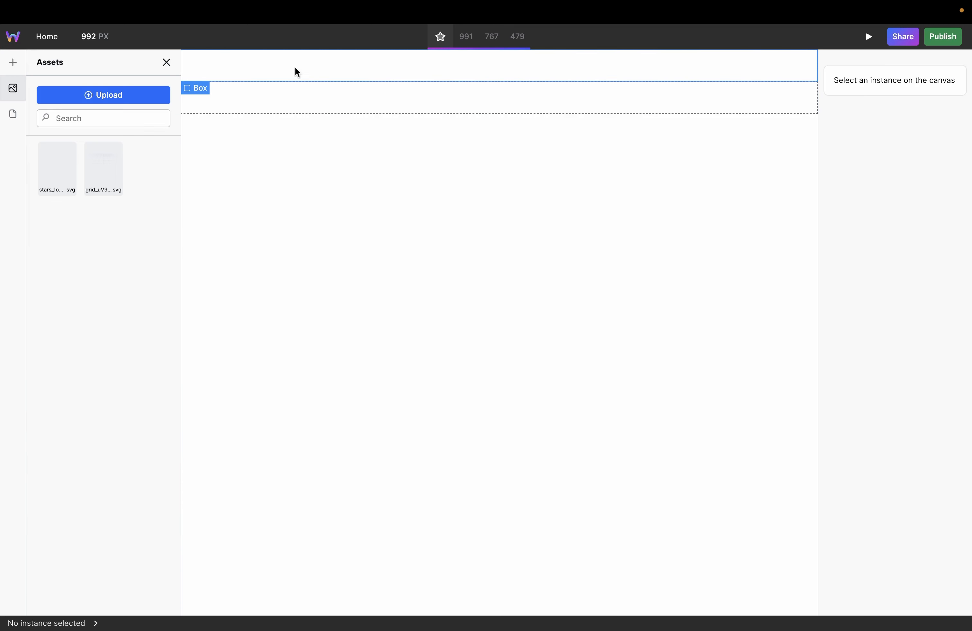
Step: Set the height of the first inner Box to 300 px
left_click(297, 72)
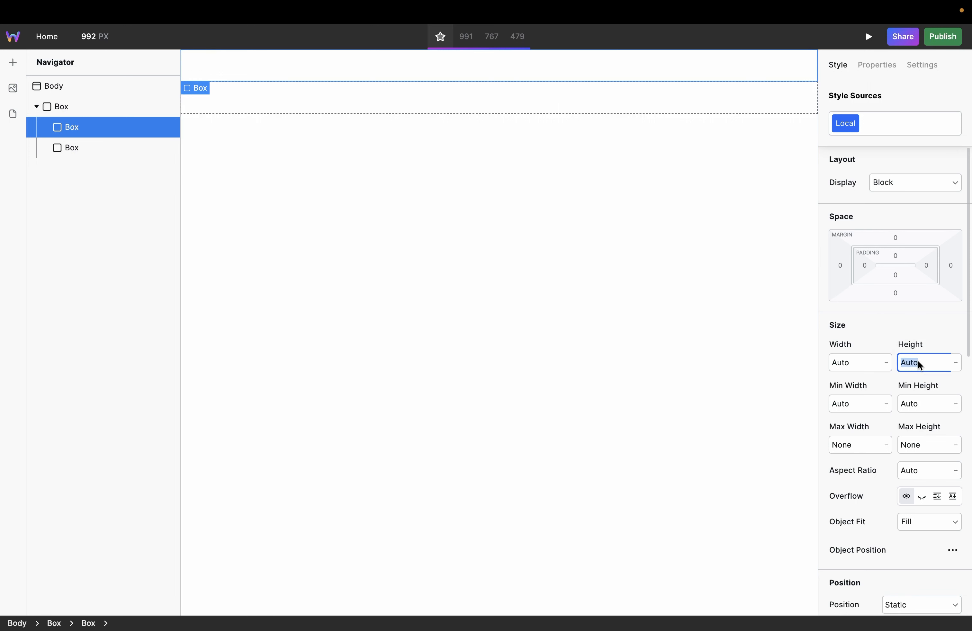
type("300")
key("Return")
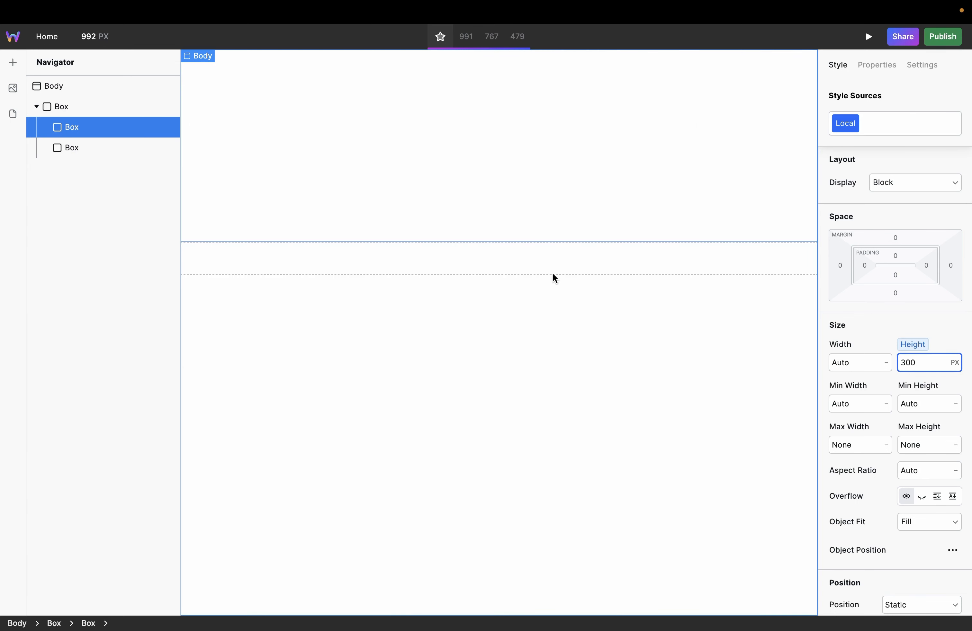
Step: Set the height of the second inner Box to 400 px
left_click(81, 150)
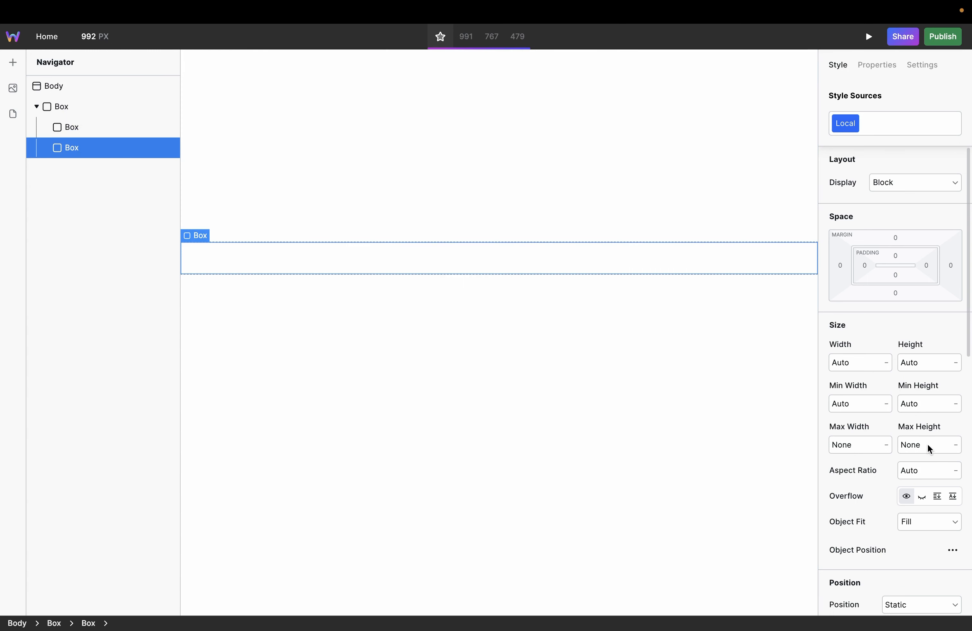
left_click(924, 366)
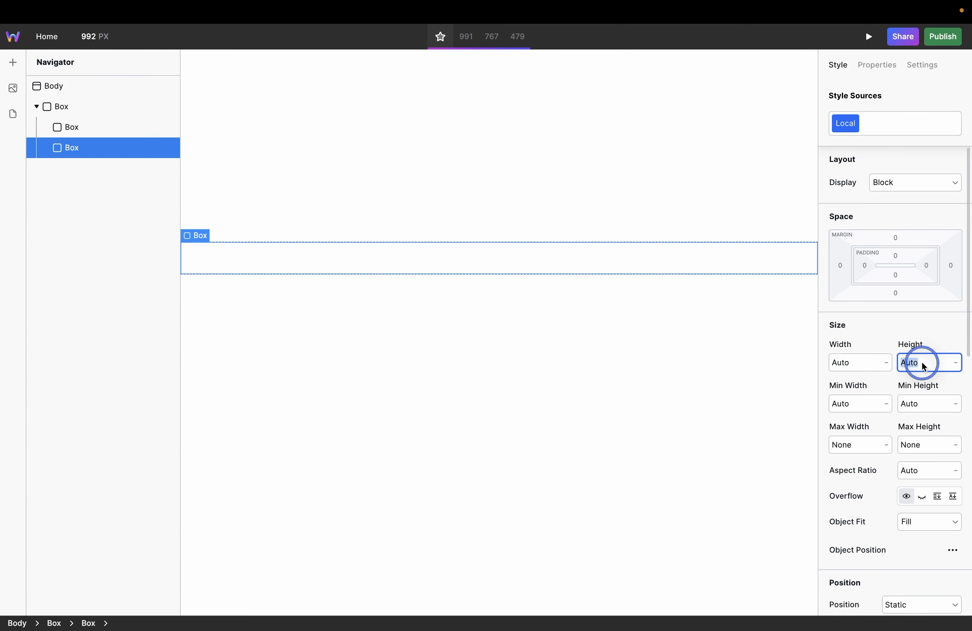
type("400")
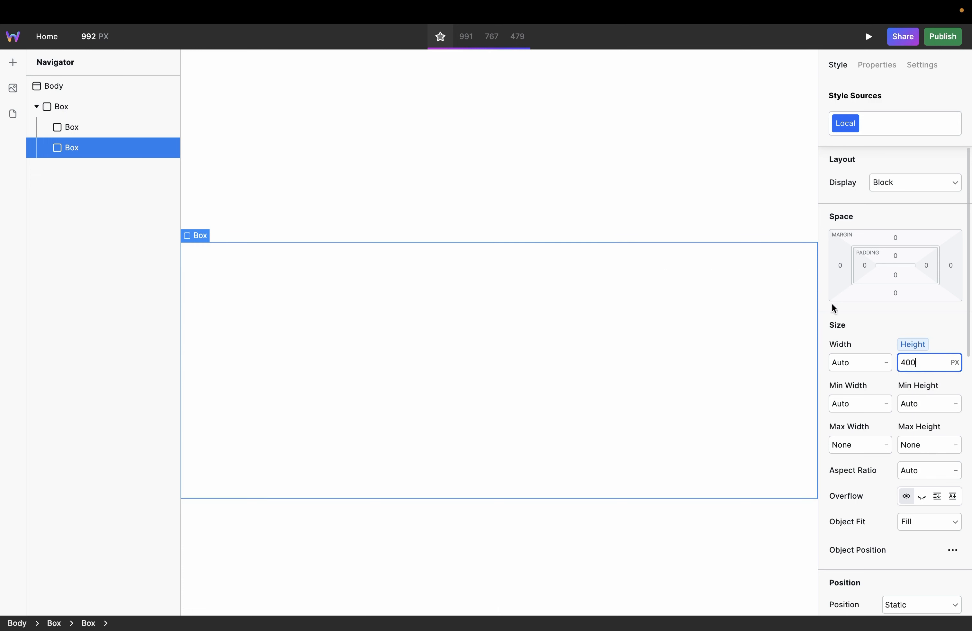
Step: Add a background layer to the first inner Box using the stars SVG image
left_click(462, 168)
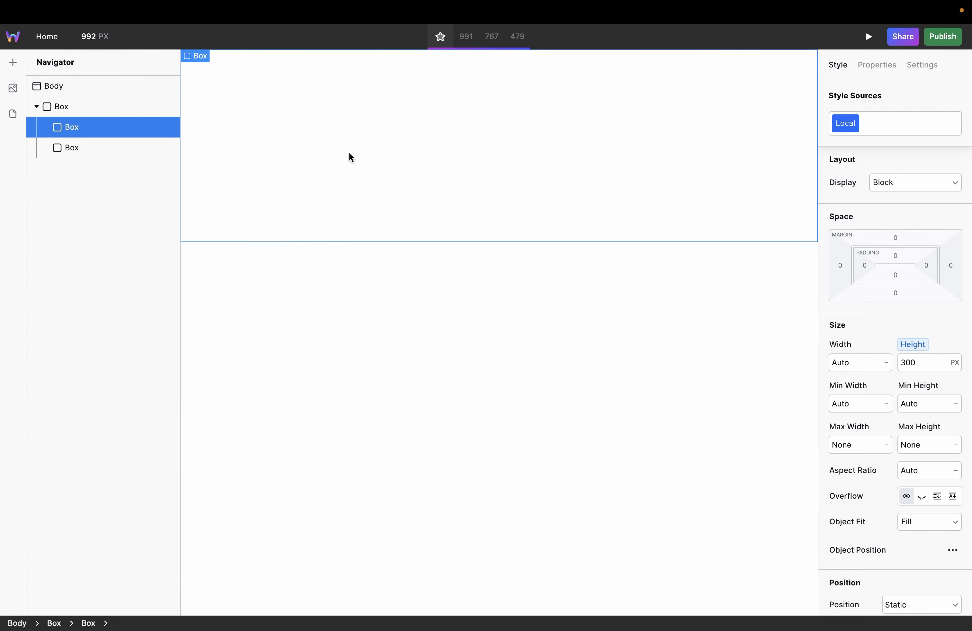
scroll(914, 394, "down", 12)
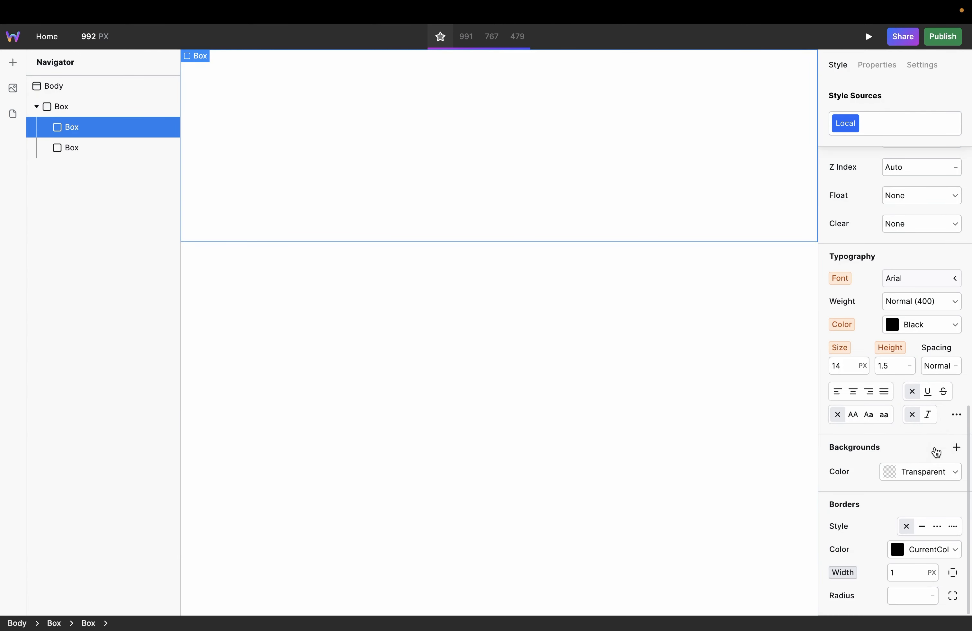
left_click(957, 447)
left_click(842, 468)
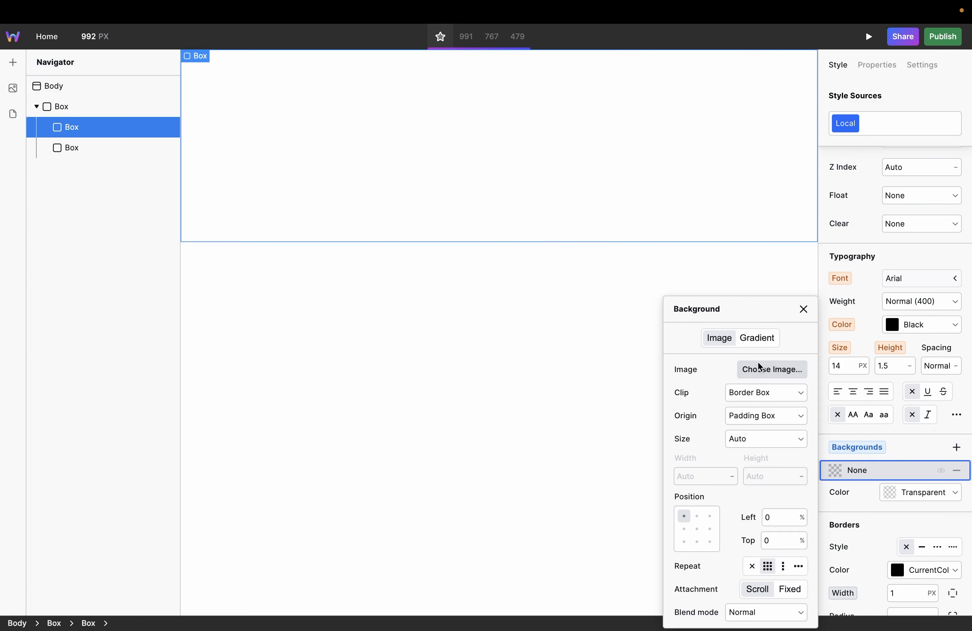
left_click(761, 370)
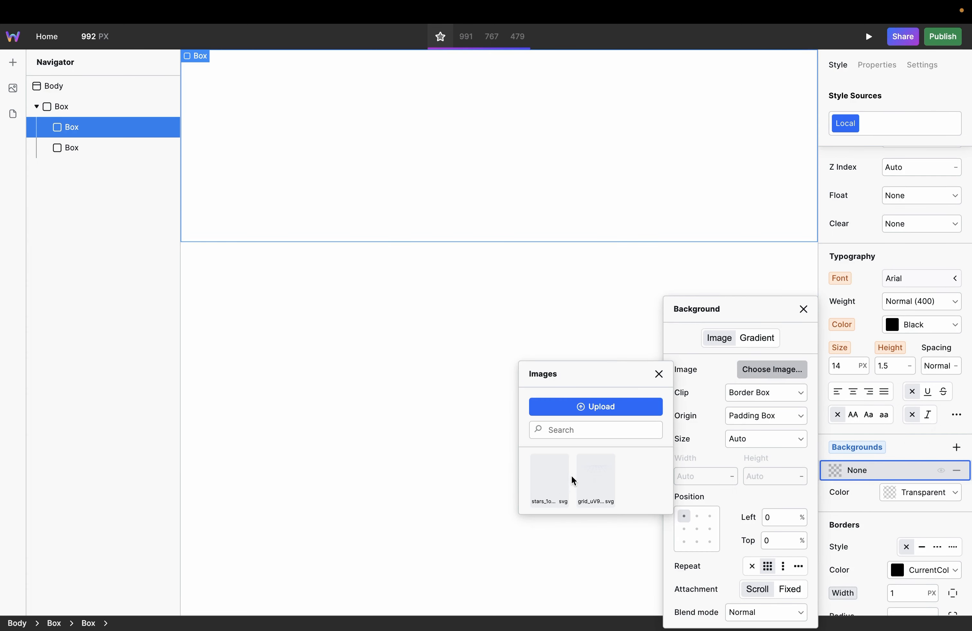
left_click(556, 460)
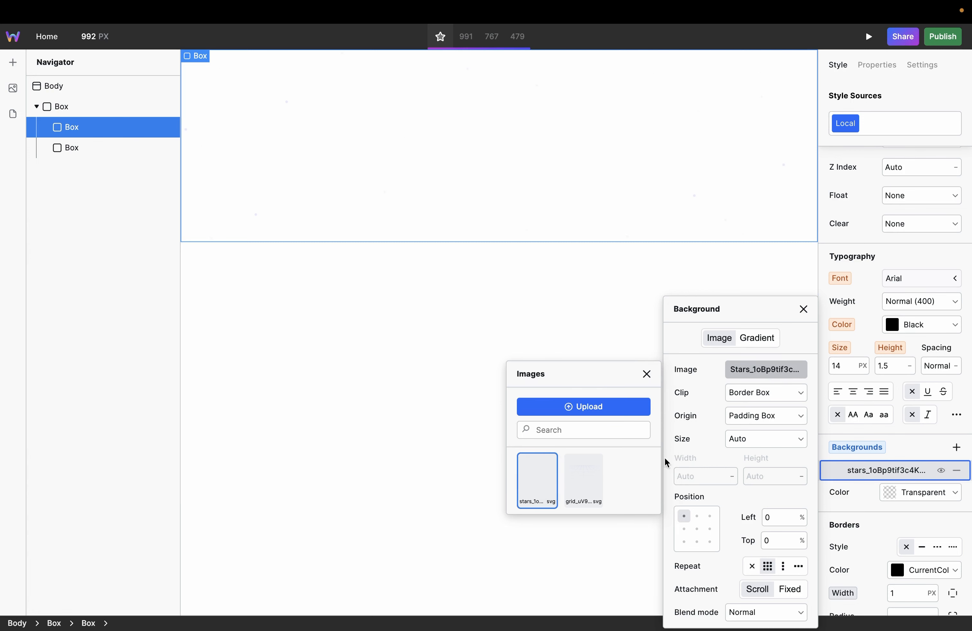
left_click(647, 374)
left_click(803, 309)
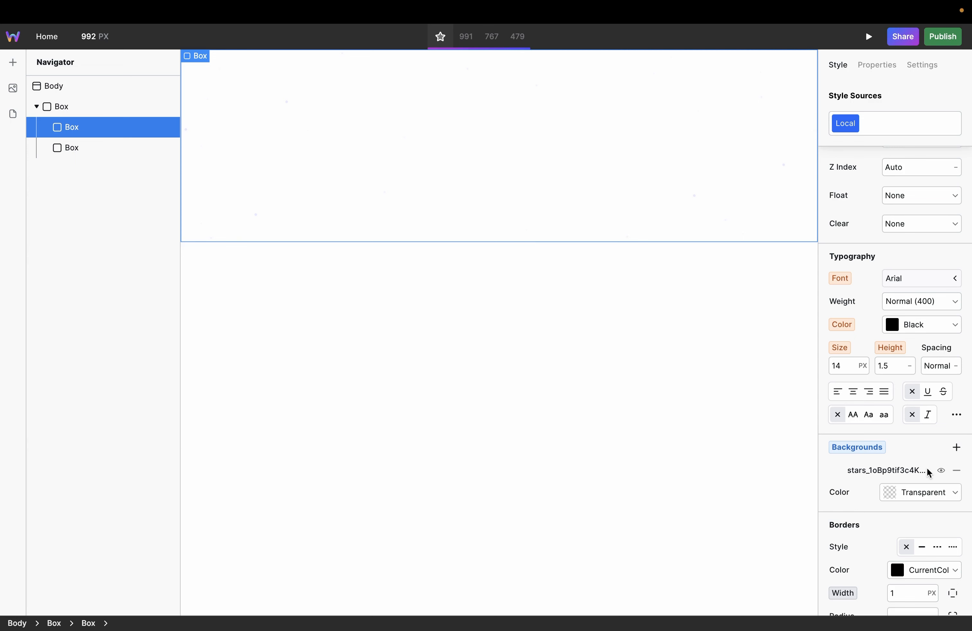
Step: Set the background color of the first inner Box to dark gray, hex 383535
left_click(929, 494)
left_click(892, 493)
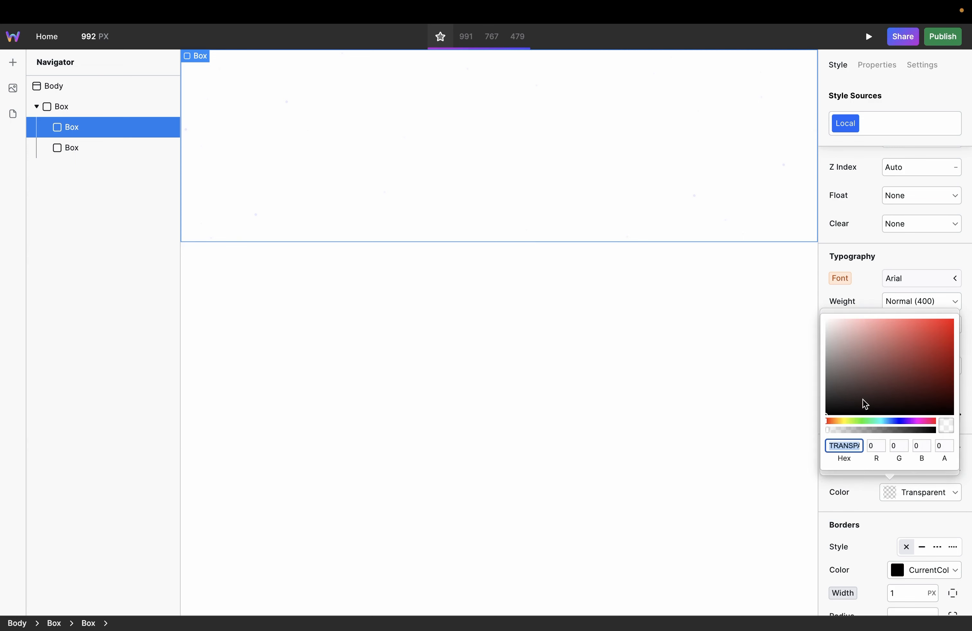
left_click(833, 395)
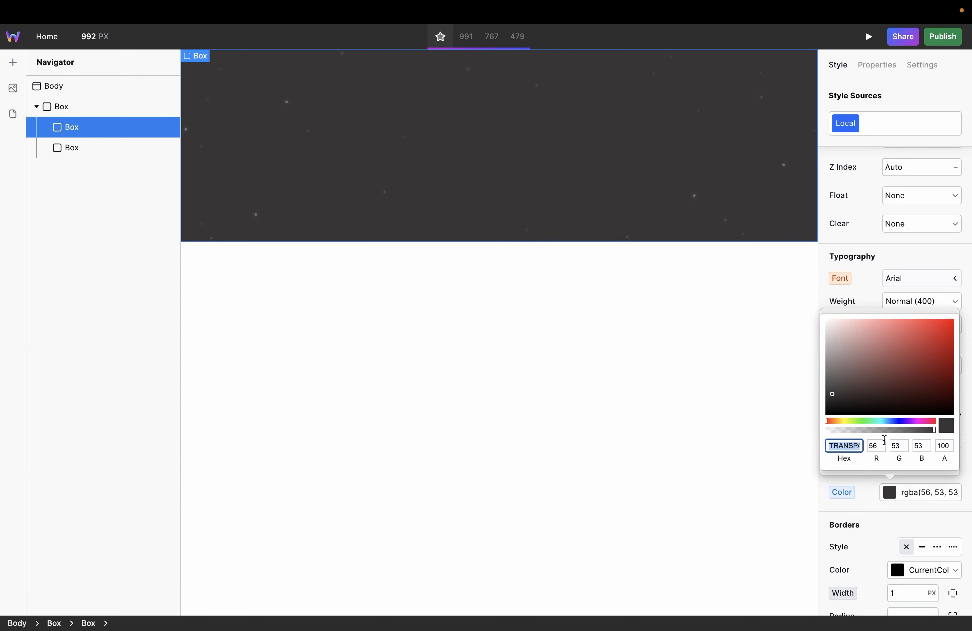
key("Return")
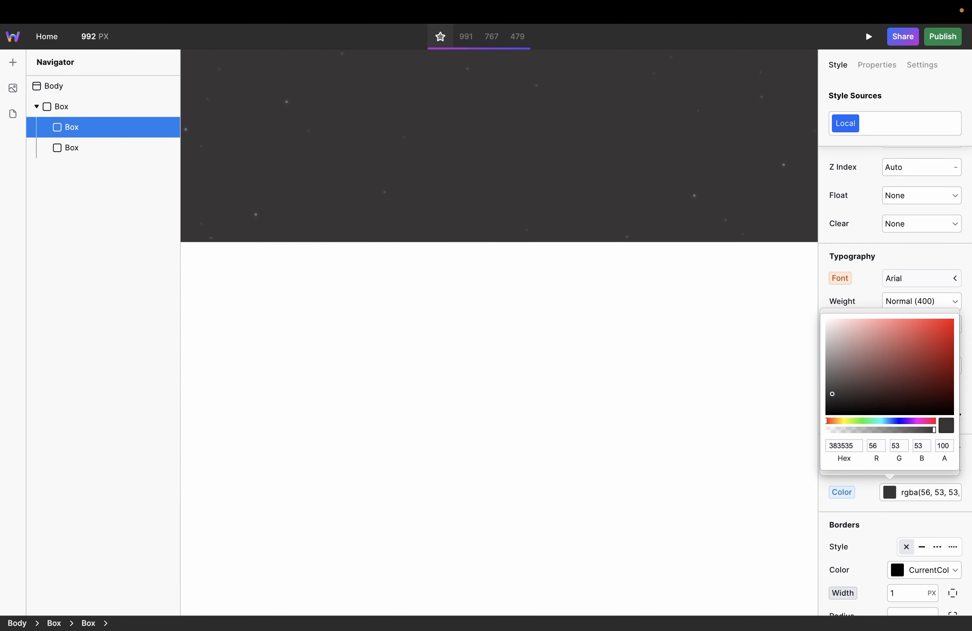
Step: Switch to Figma, copy the radial gradient of Rectangle 1739, and return to Webstudio
key("ctrl+Left")
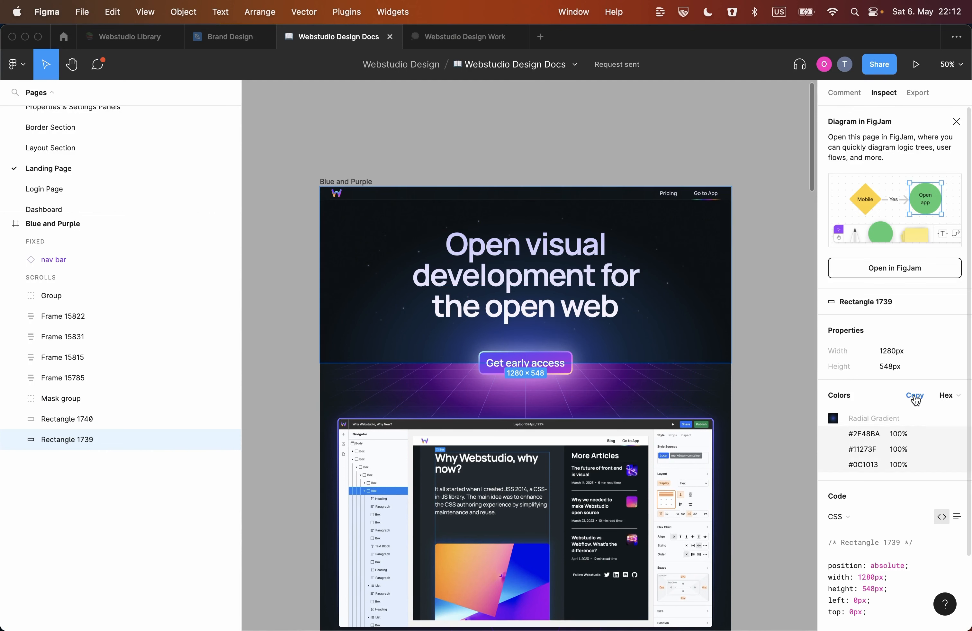
left_click(914, 396)
key("ctrl+Right")
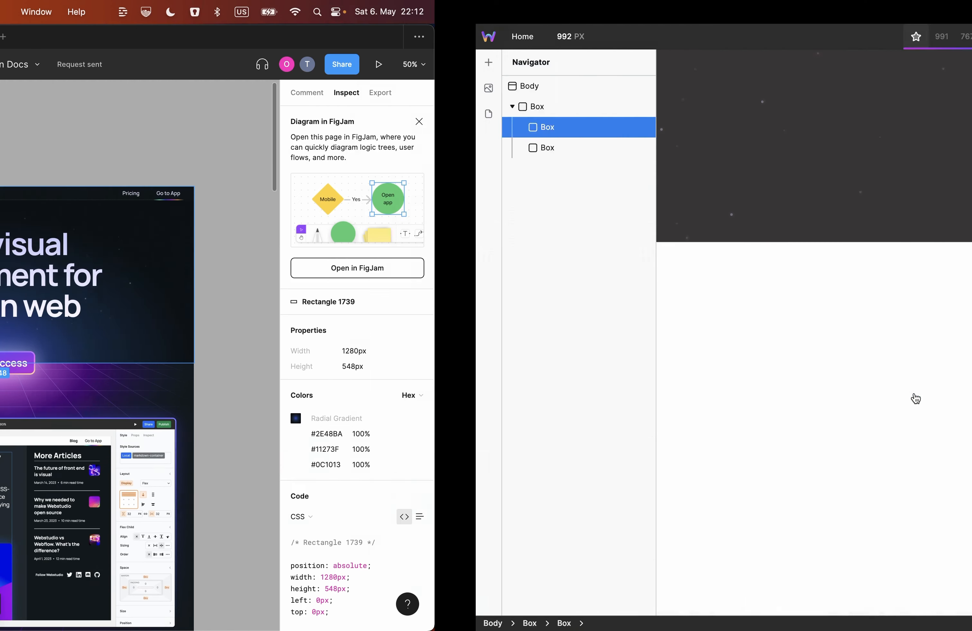
Step: Paste the copied radial gradient as a new background layer of the first inner Box and move the stars layer above it
left_click(614, 167)
left_click(958, 448)
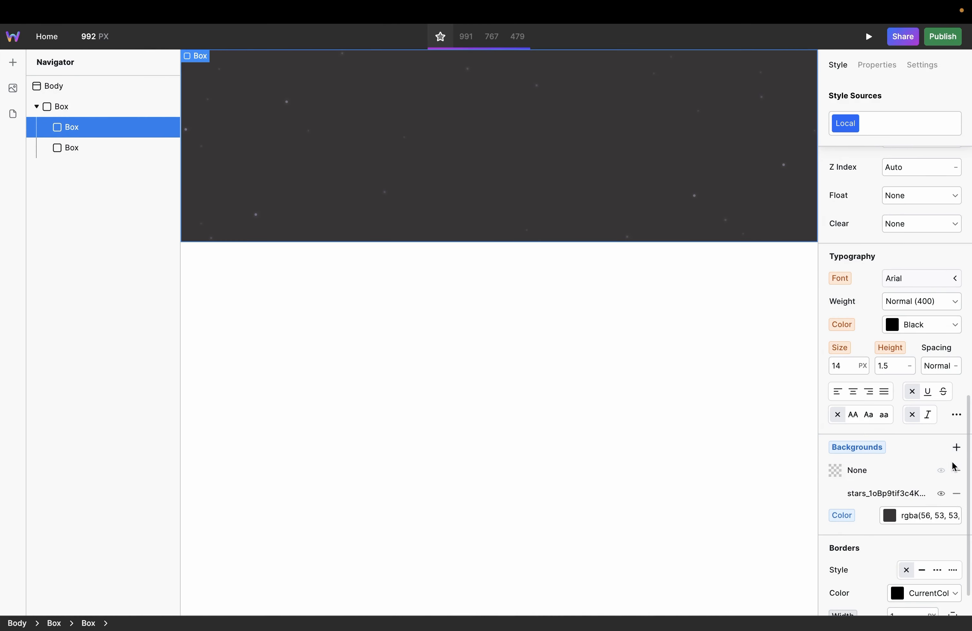
left_click(893, 473)
left_click(754, 335)
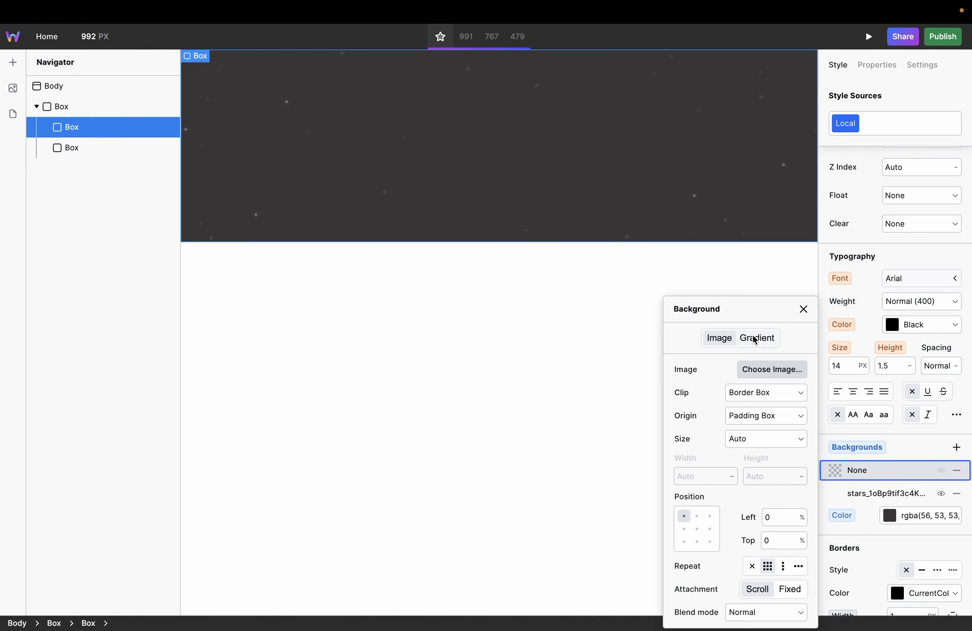
right_click(723, 388)
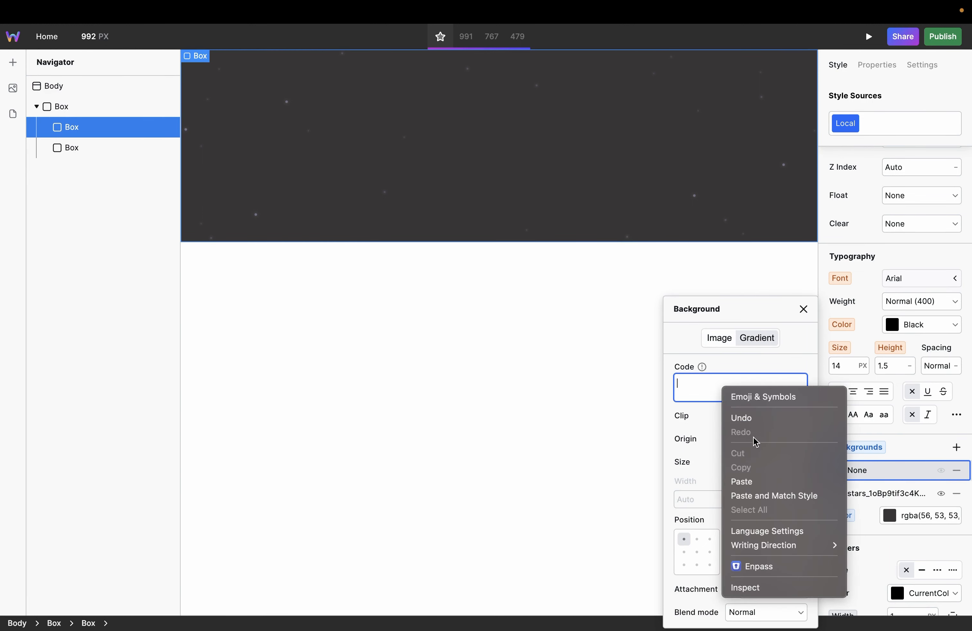
left_click(755, 481)
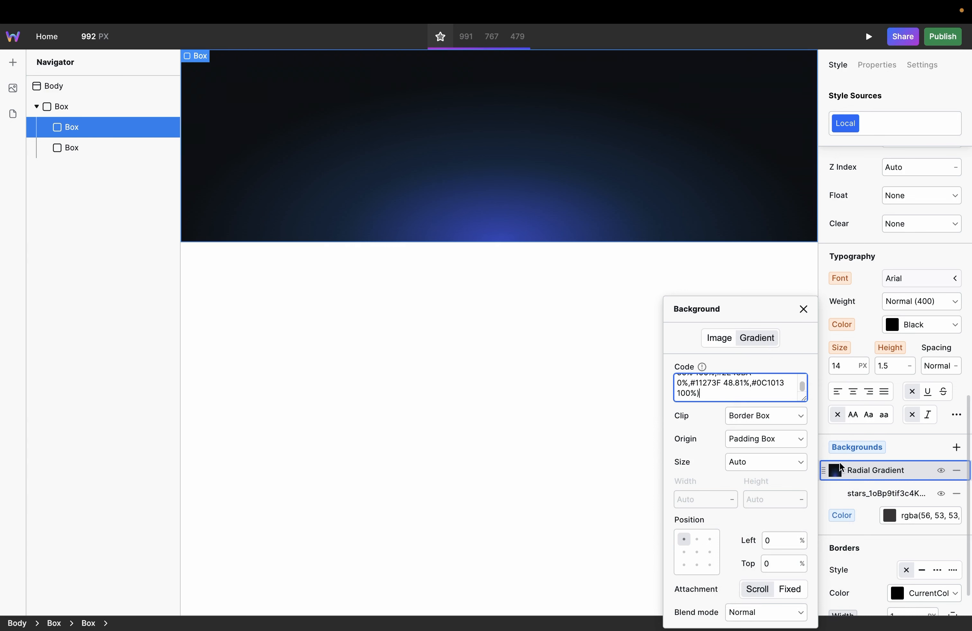
left_click(859, 468)
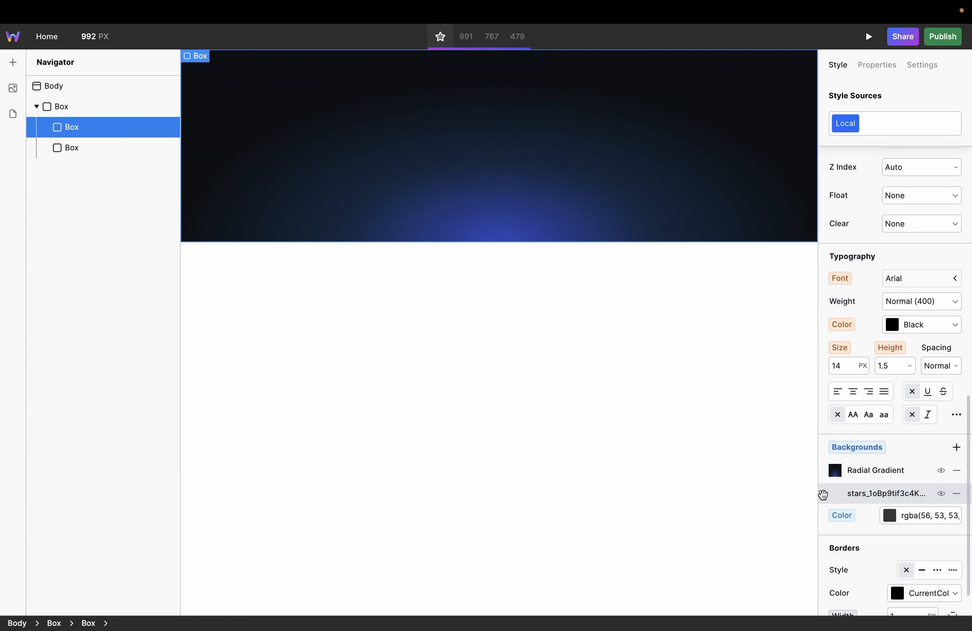
left_click_drag(823, 494, 823, 467)
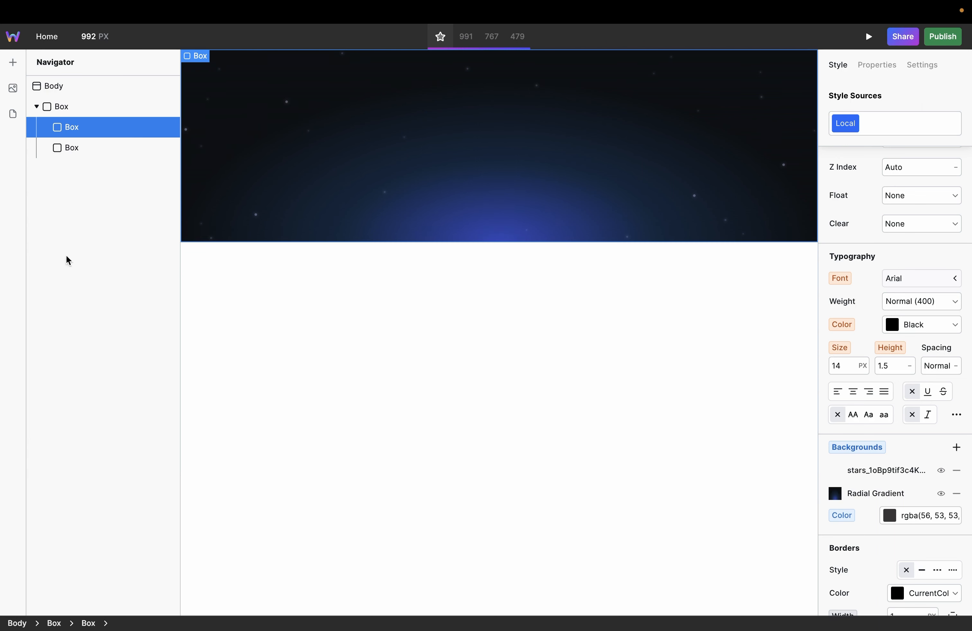
Step: Add the grid SVG as a background image of the second inner Box, positioned at top center
left_click(72, 148)
left_click(956, 447)
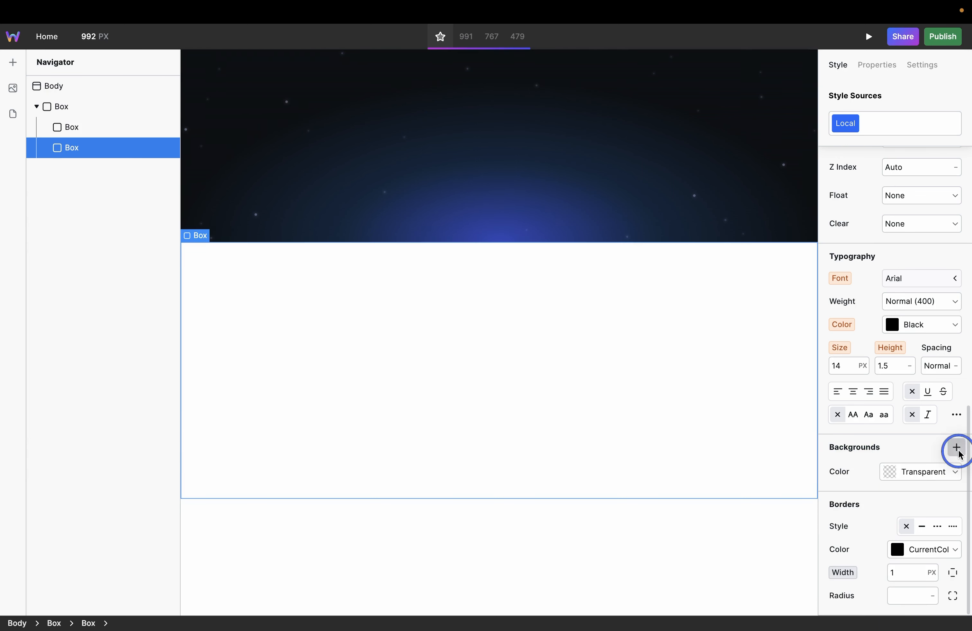
left_click(871, 472)
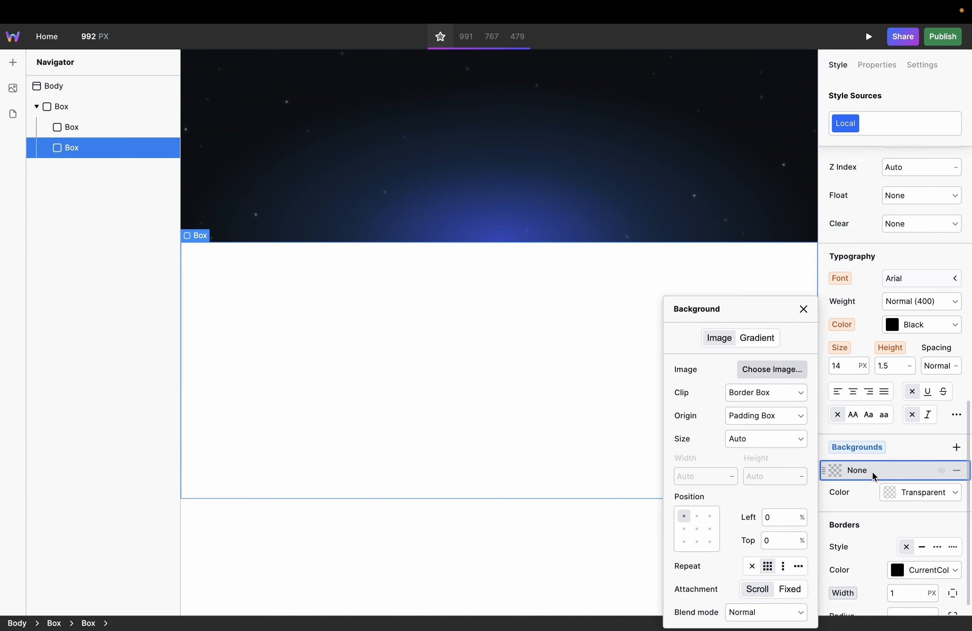
left_click(766, 379)
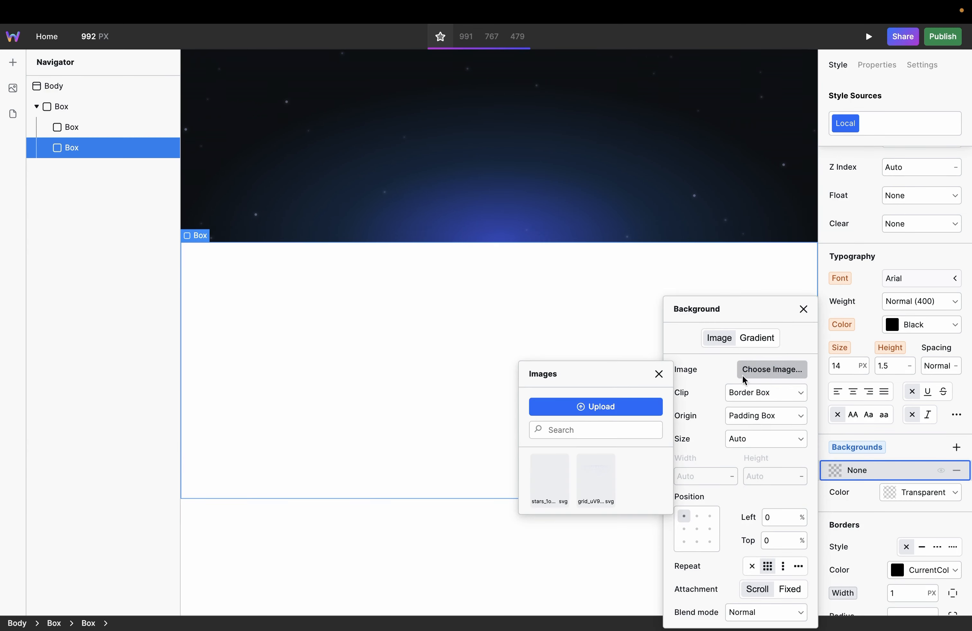
left_click(590, 481)
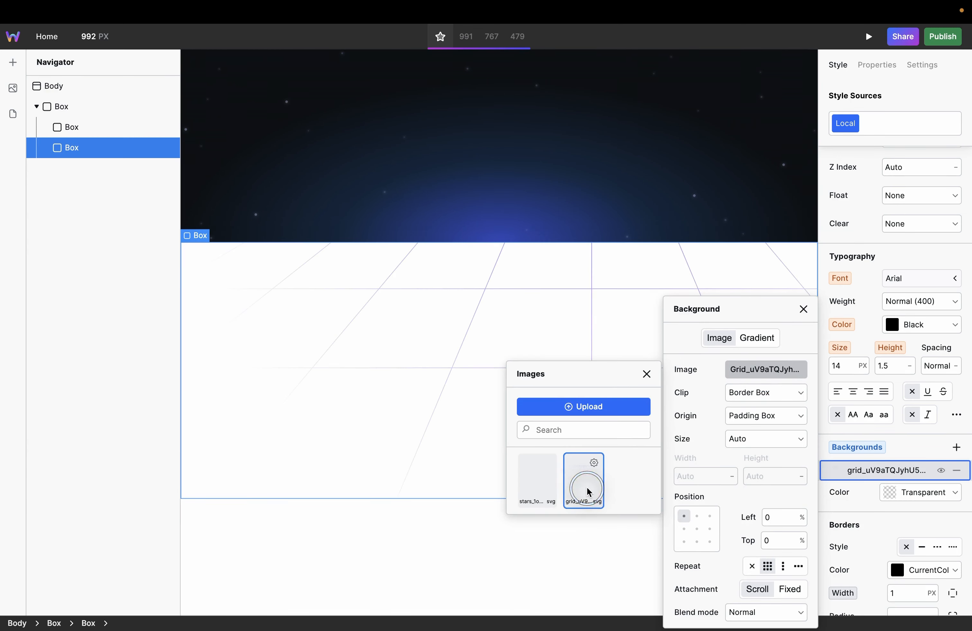
left_click(698, 516)
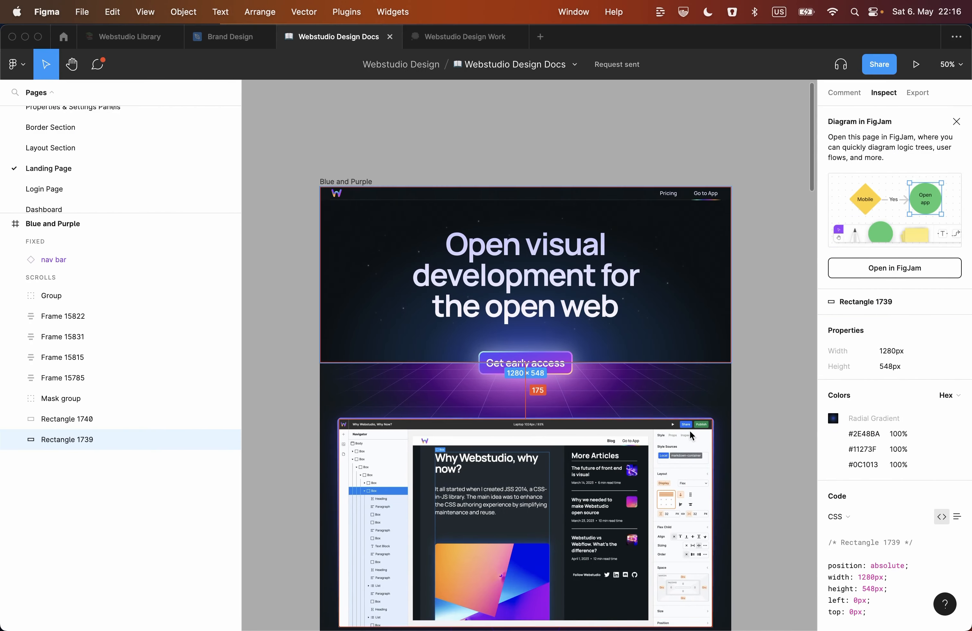
Step: Switch back to Webstudio and add the copied purple radial gradient as a background layer of the second inner Box, beneath the grid layer
left_click(733, 428)
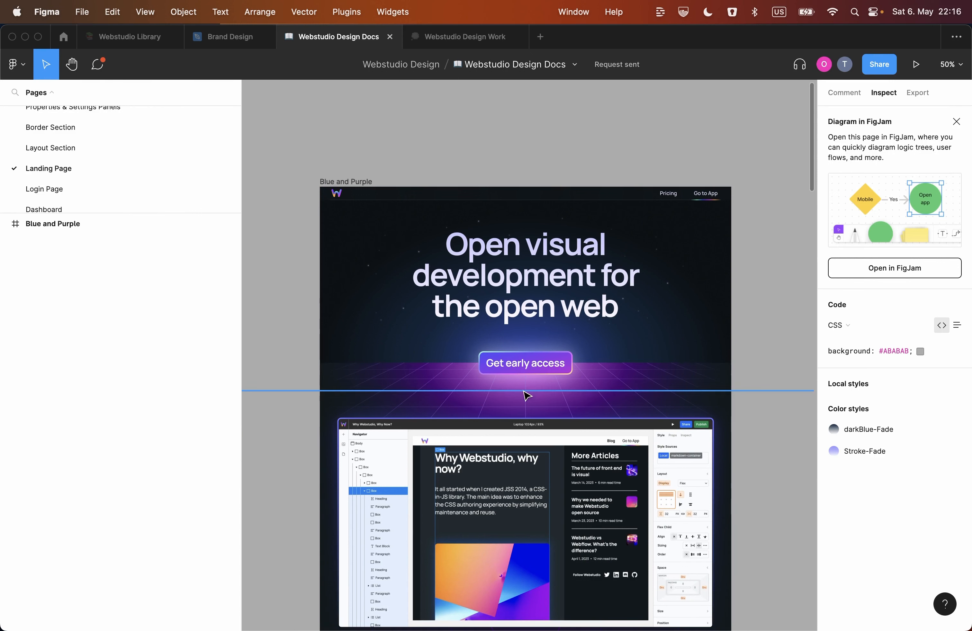
key("ctrl+Right")
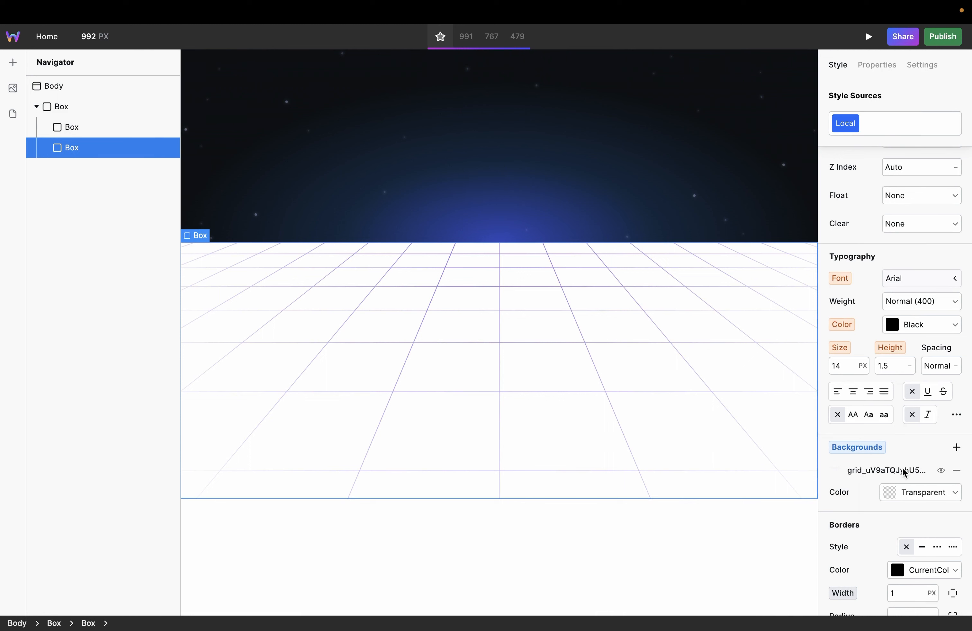
left_click(672, 435)
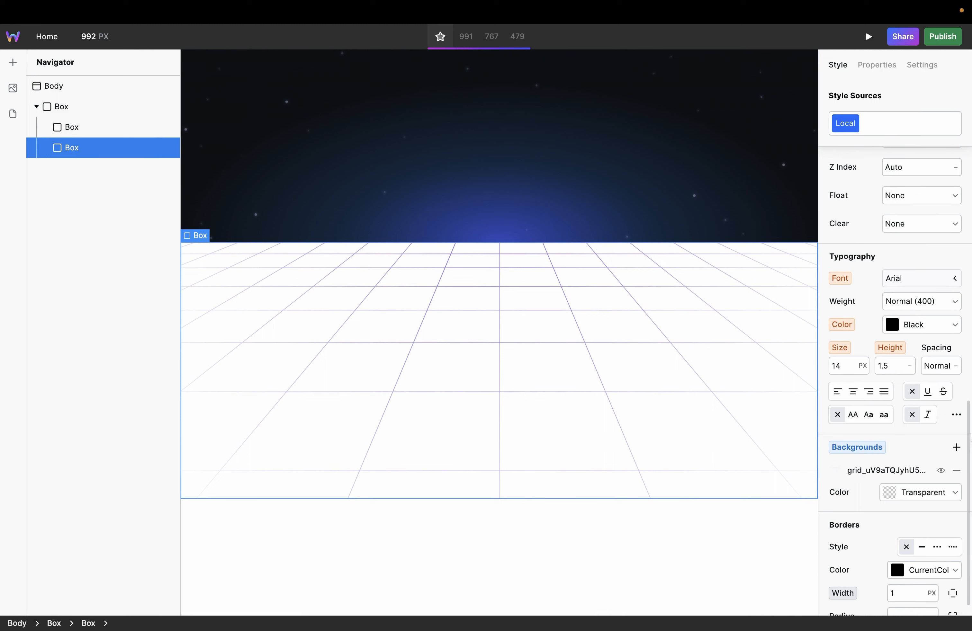
left_click(955, 448)
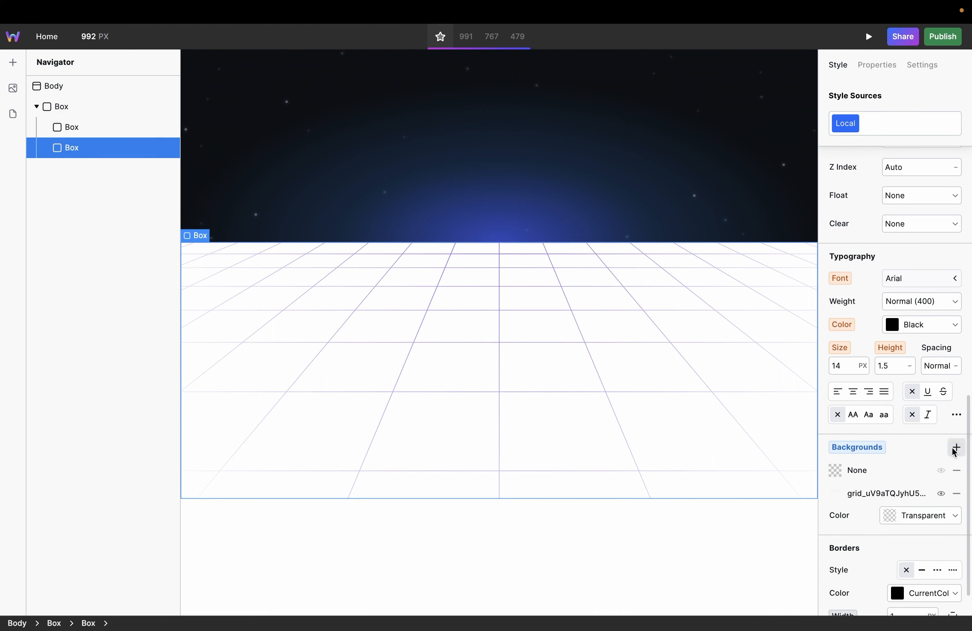
left_click(891, 475)
left_click(751, 340)
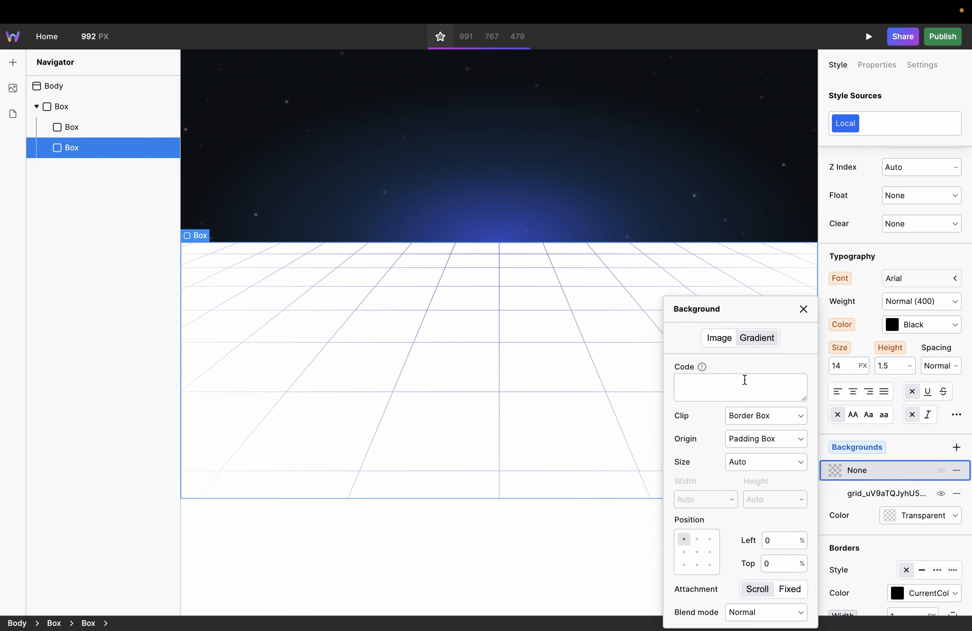
left_click(730, 406)
left_click(733, 398)
key("super+v")
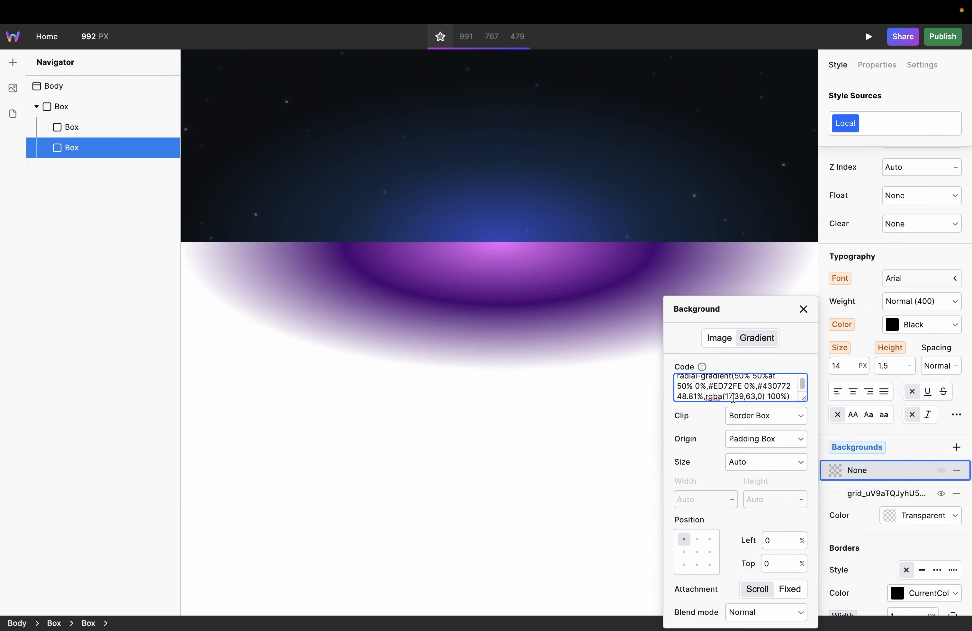
left_click(826, 486)
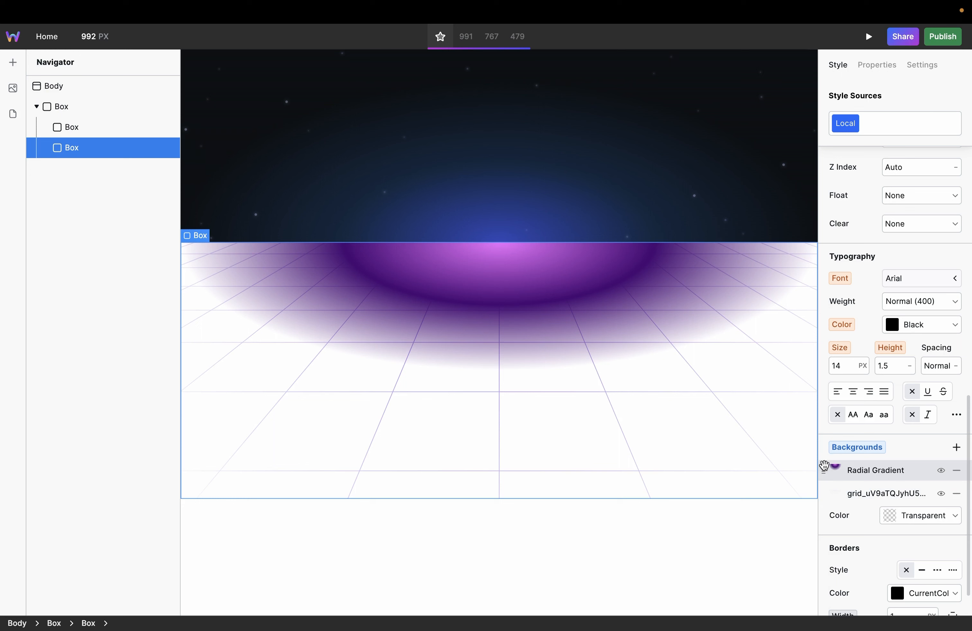
left_click_drag(823, 467, 822, 497)
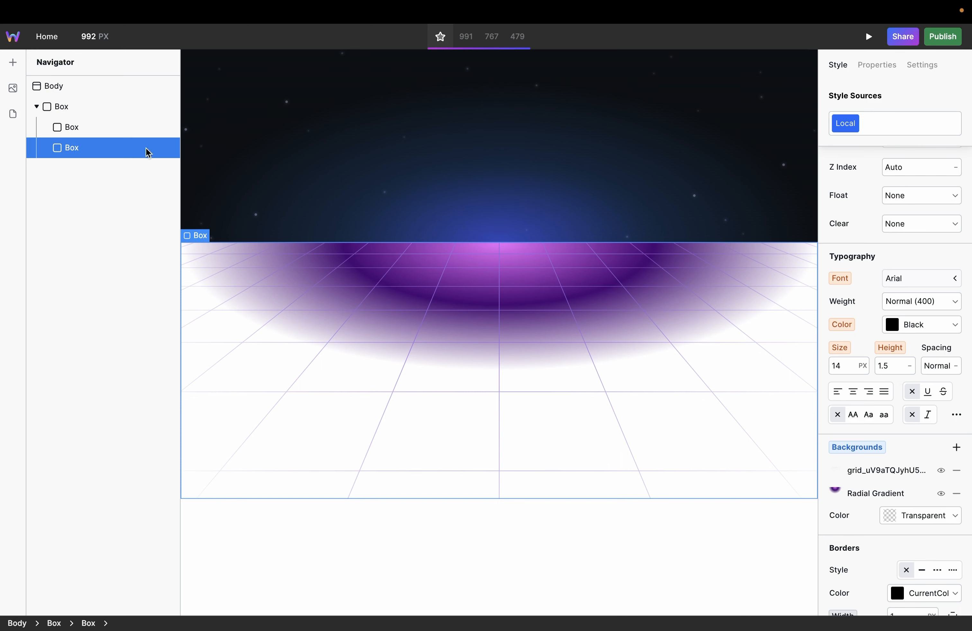
Step: Set the outer Box's background color to rgba(12, 16, 19, 1) and compare the result with the Figma design
left_click(99, 105)
left_click(101, 107)
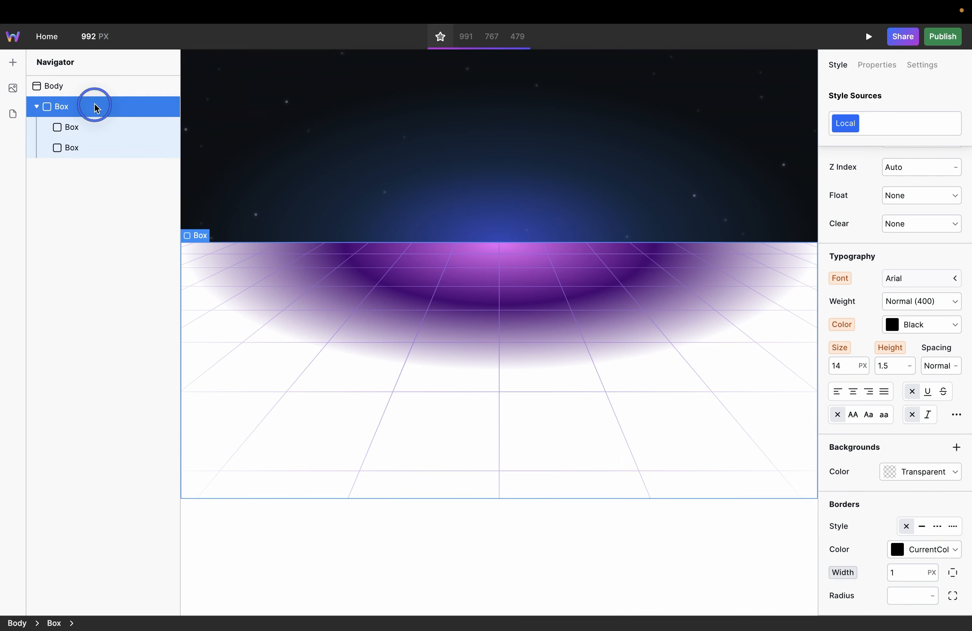
left_click(911, 472)
key("ctrl+v")
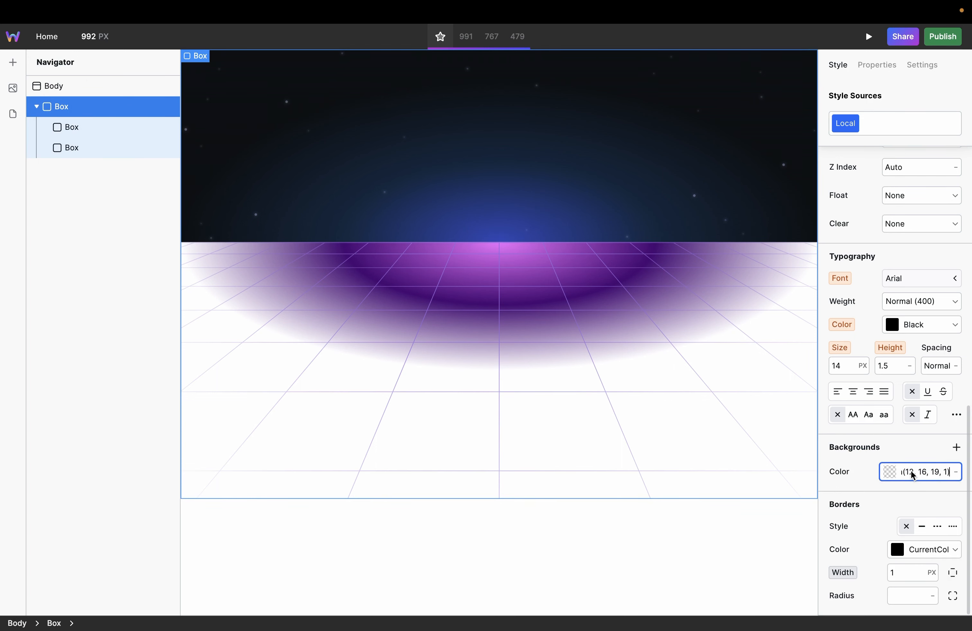
key("Return")
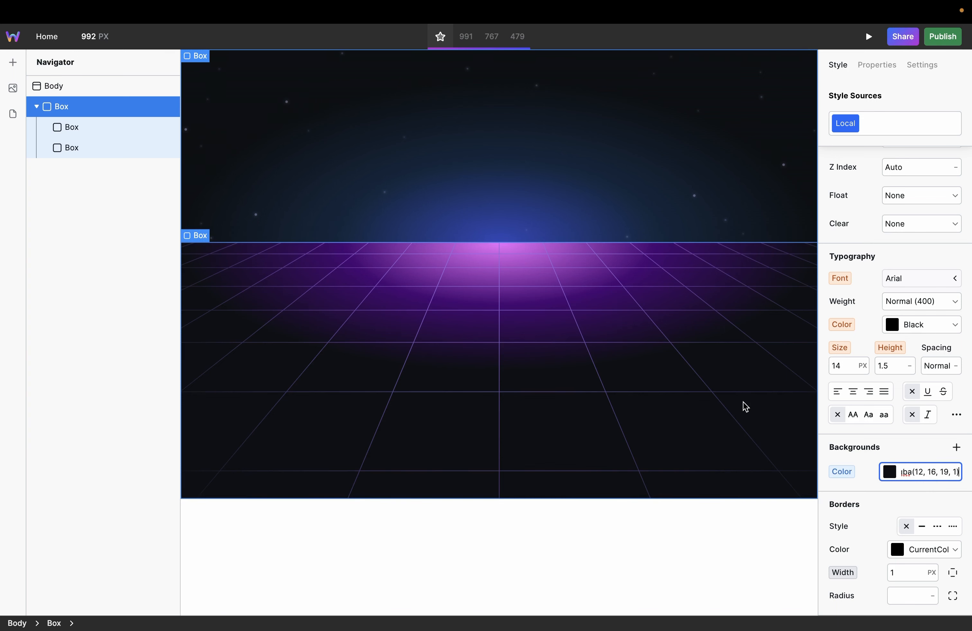
key("super+Tab")
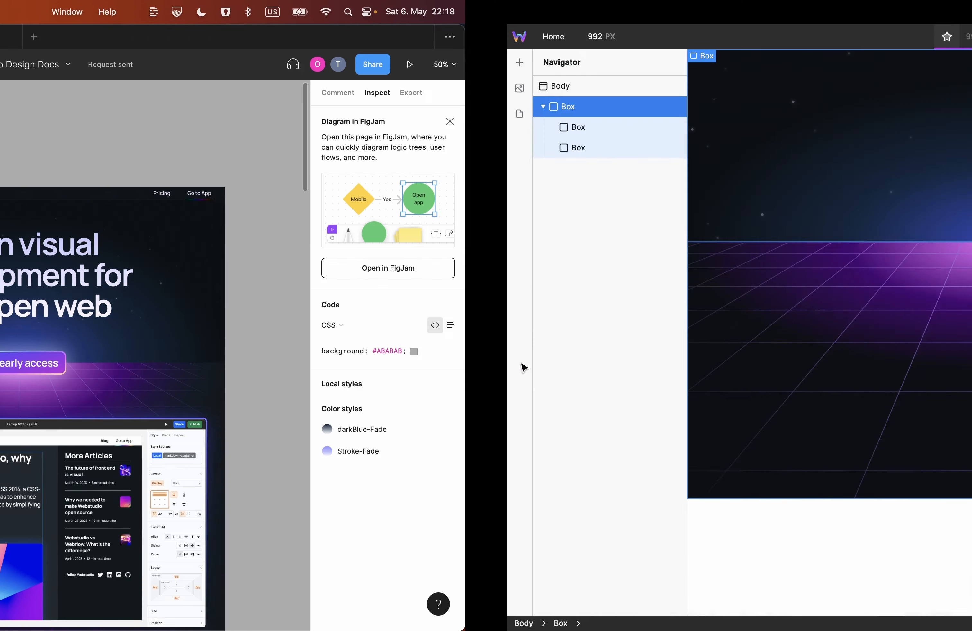
key("super+Tab")
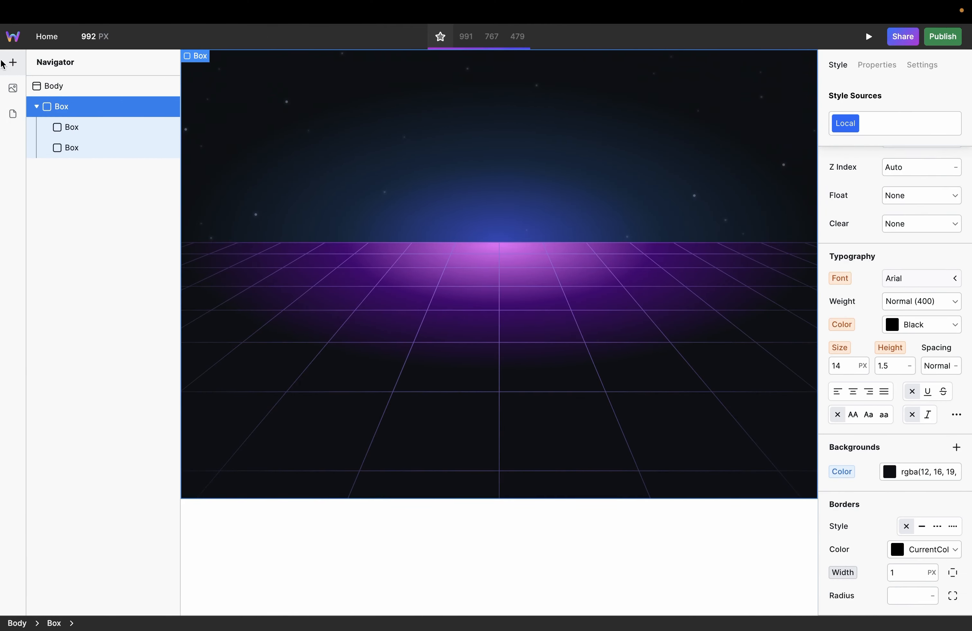
Step: Add a new Box to the page and nest it inside the outer Box as its last child
left_click(5, 63)
left_click_drag(97, 124, 310, 529)
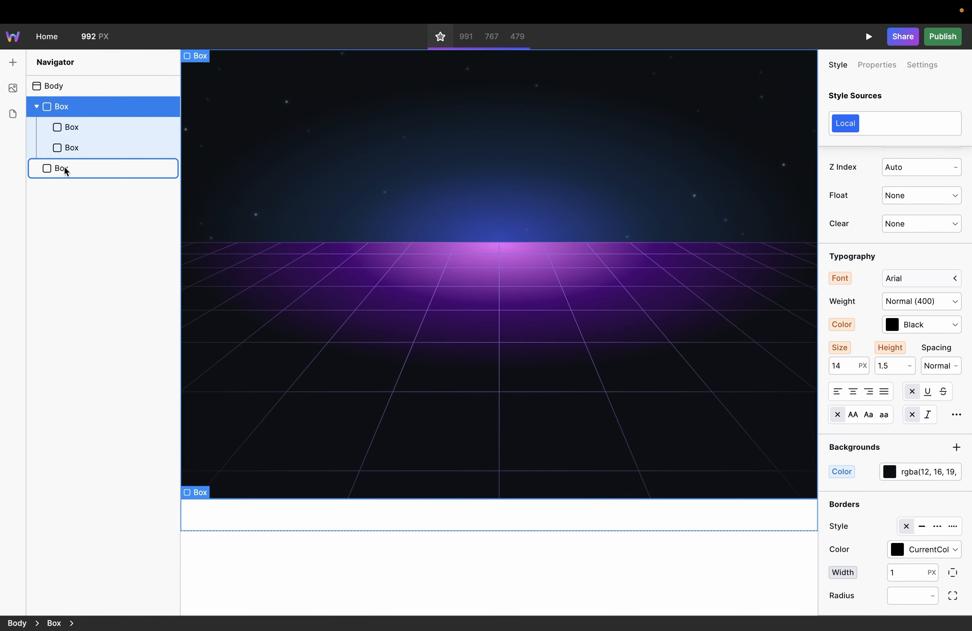
left_click(53, 168)
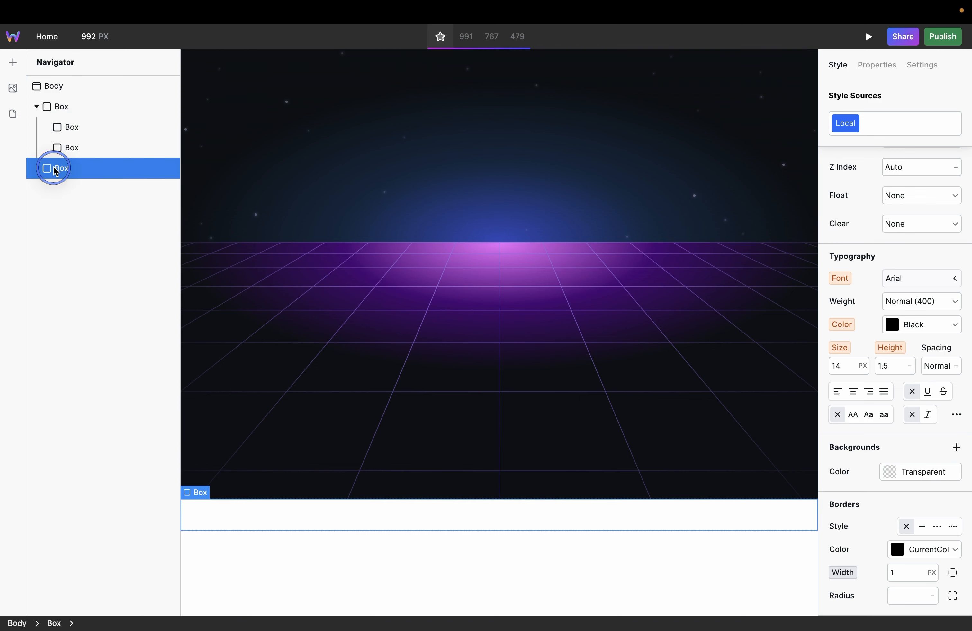
mouse_move(56, 171)
left_mouse_down()
mouse_move(43, 177)
mouse_move(46, 167)
mouse_move(74, 168)
left_mouse_up()
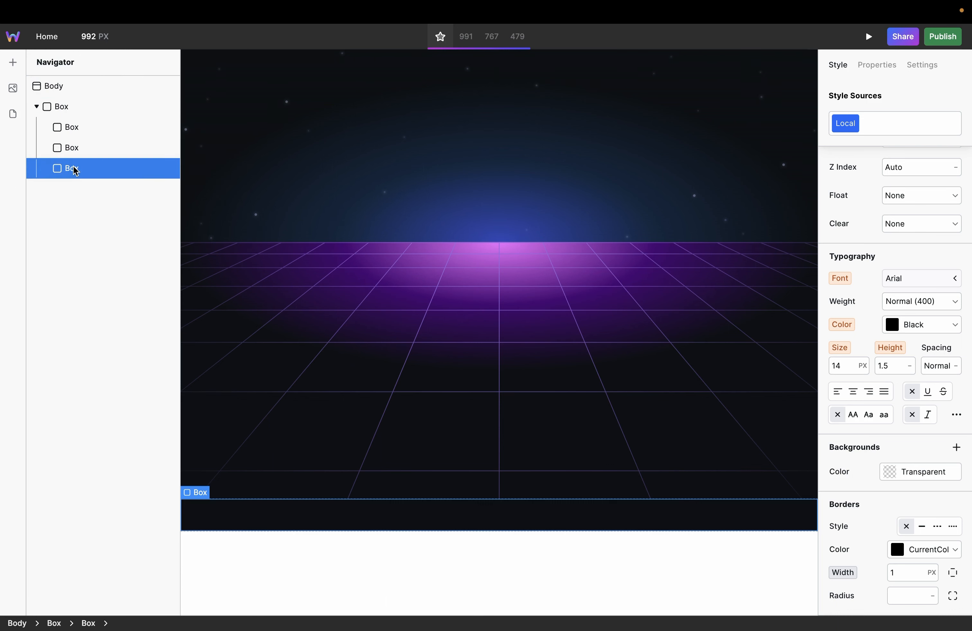
Step: Name the outer Box "Hero" and its third inner Box "Content"
left_click(88, 111)
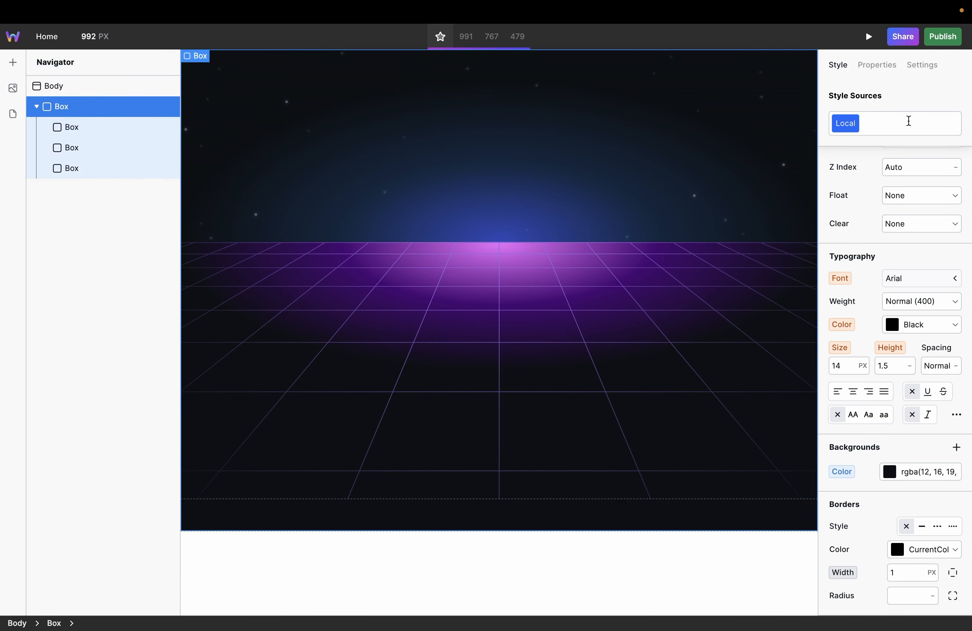
left_click(912, 68)
left_click(874, 110)
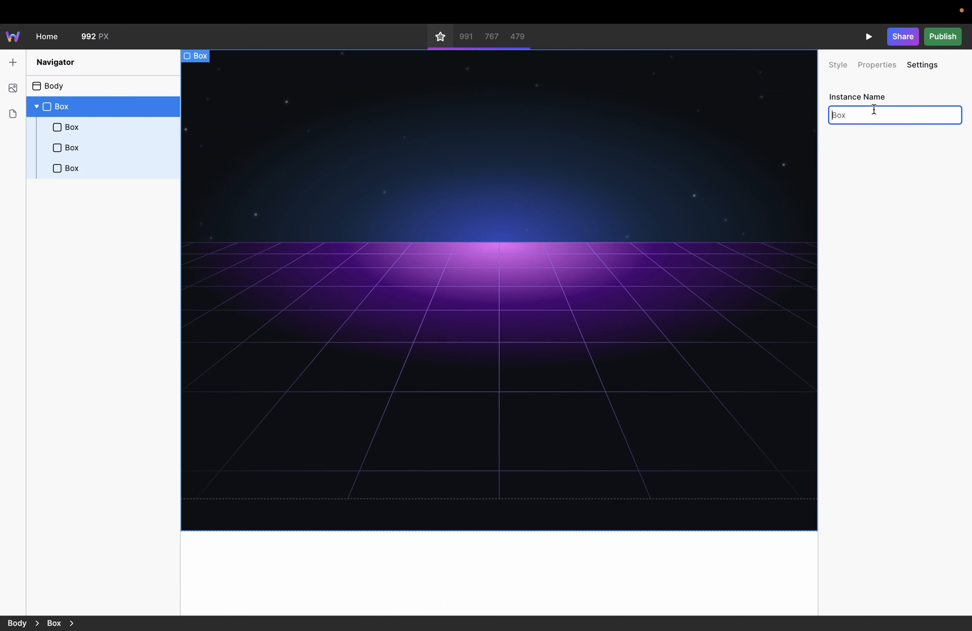
type("Hero")
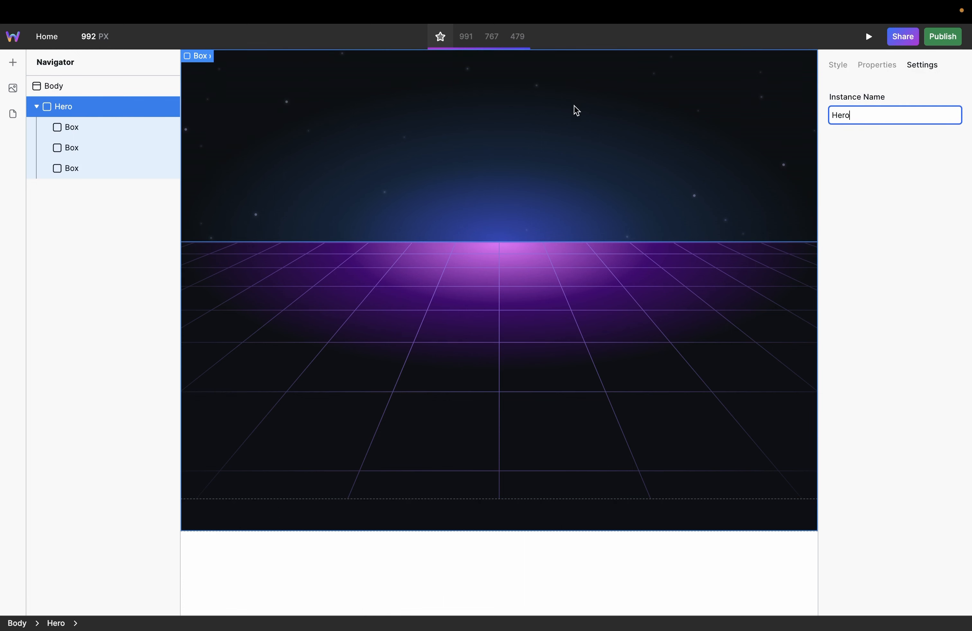
left_click(90, 164)
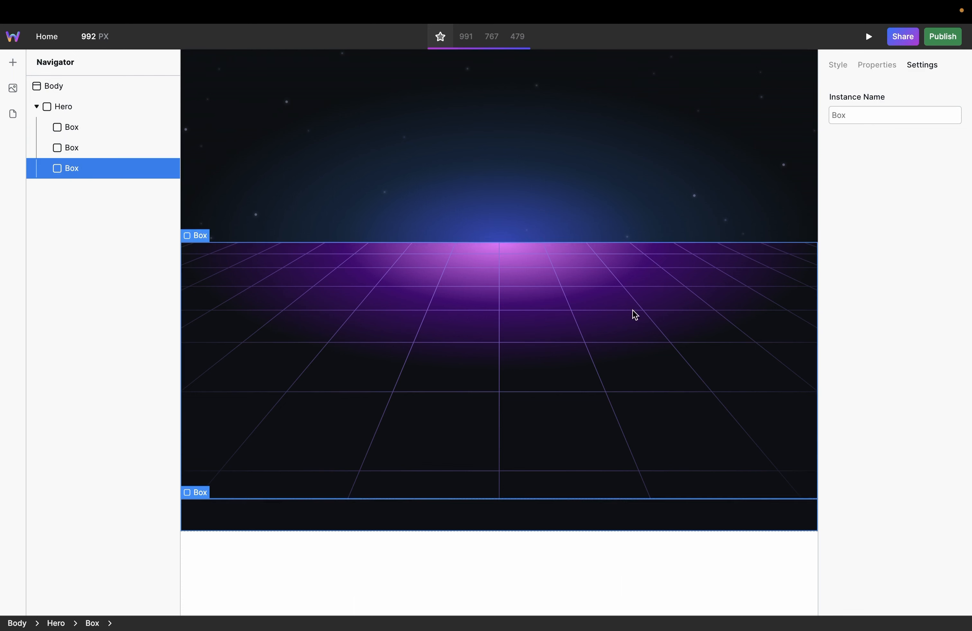
left_click(861, 119)
type("Content")
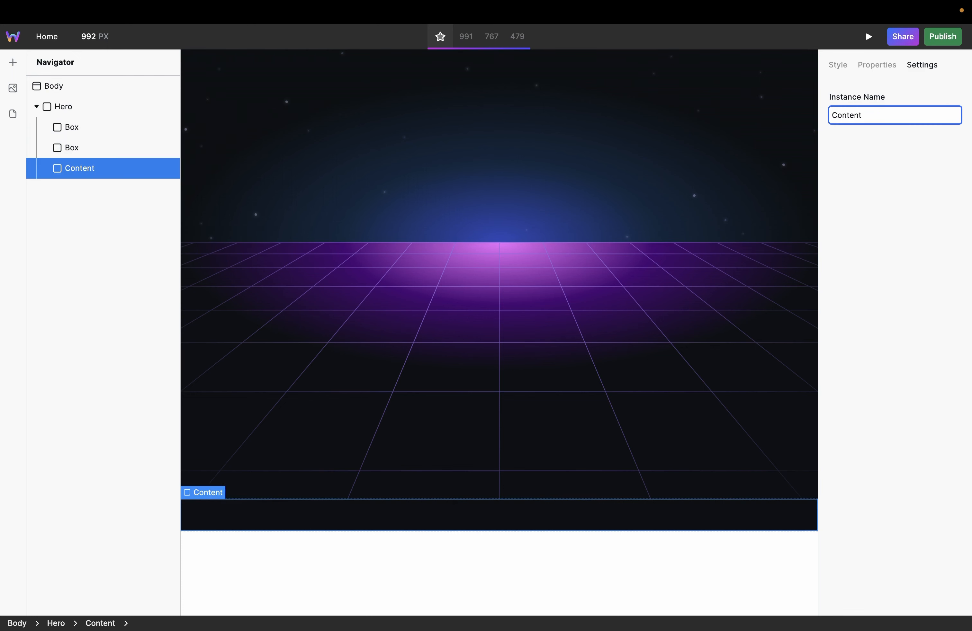
Step: Name the first inner Box "Background Upper" and the second inner Box "Background Lower"
left_click(102, 129)
left_click(888, 118)
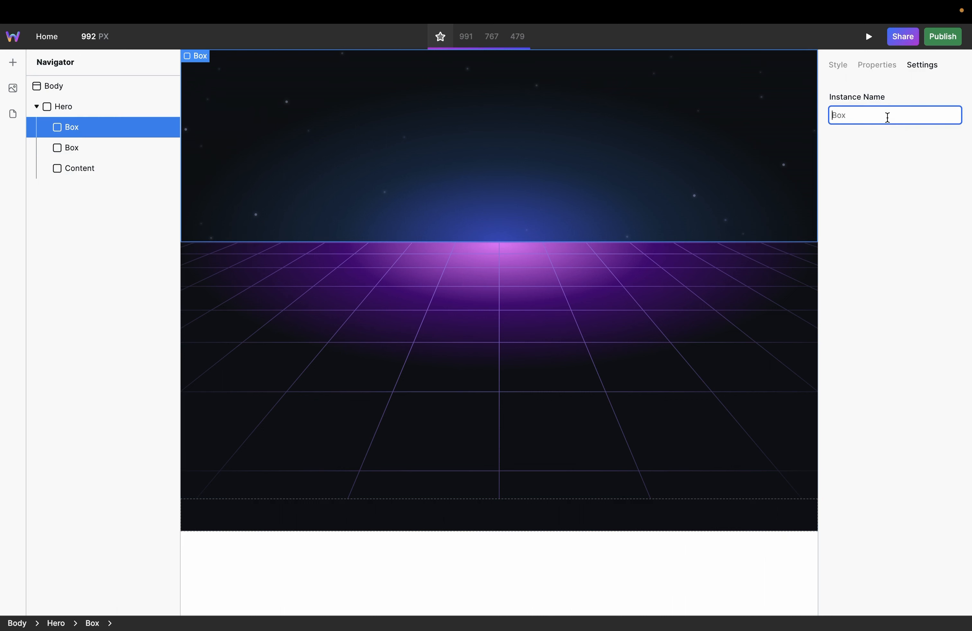
type("Background Upper")
left_click(69, 149)
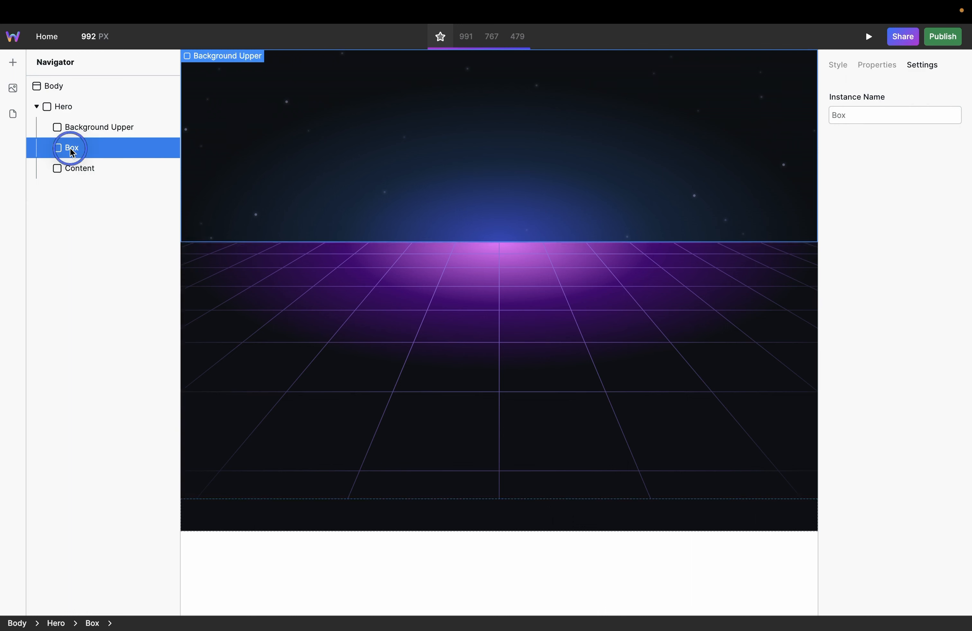
left_click(859, 125)
type("Ba")
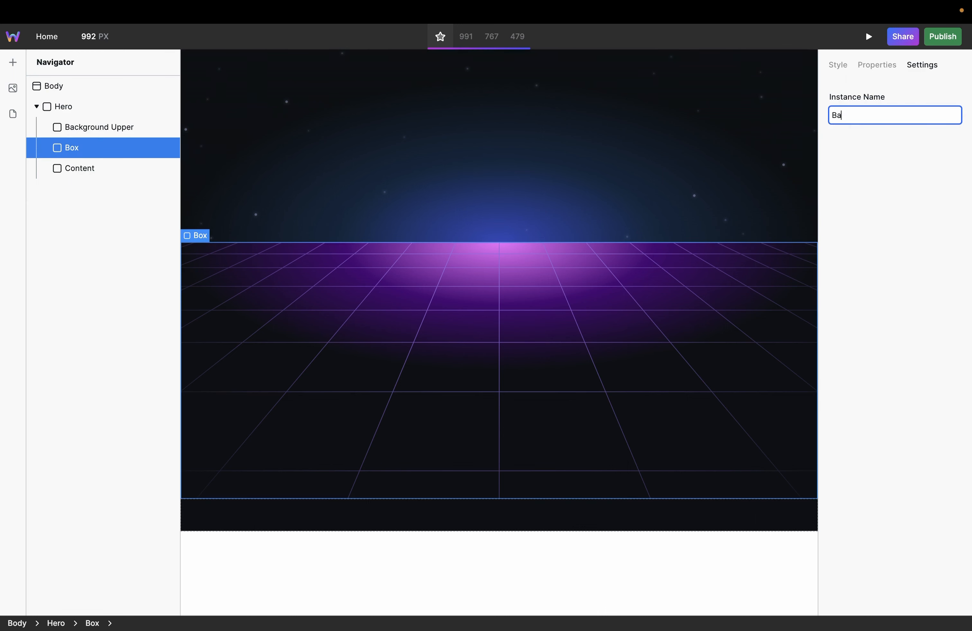
type("ckground Lower")
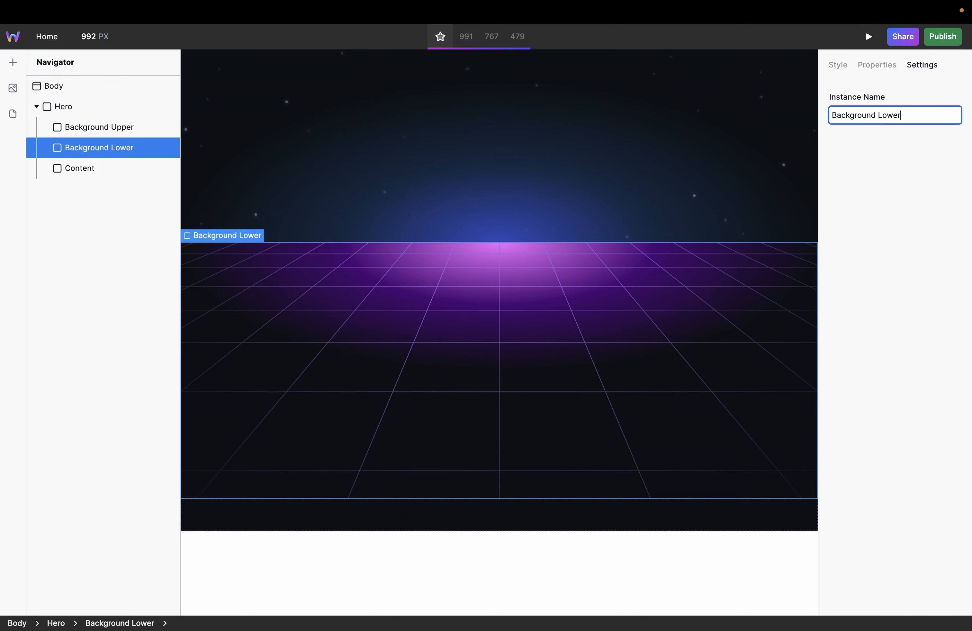
Step: Set the positioning of the Content box to Absolute
left_click(106, 172)
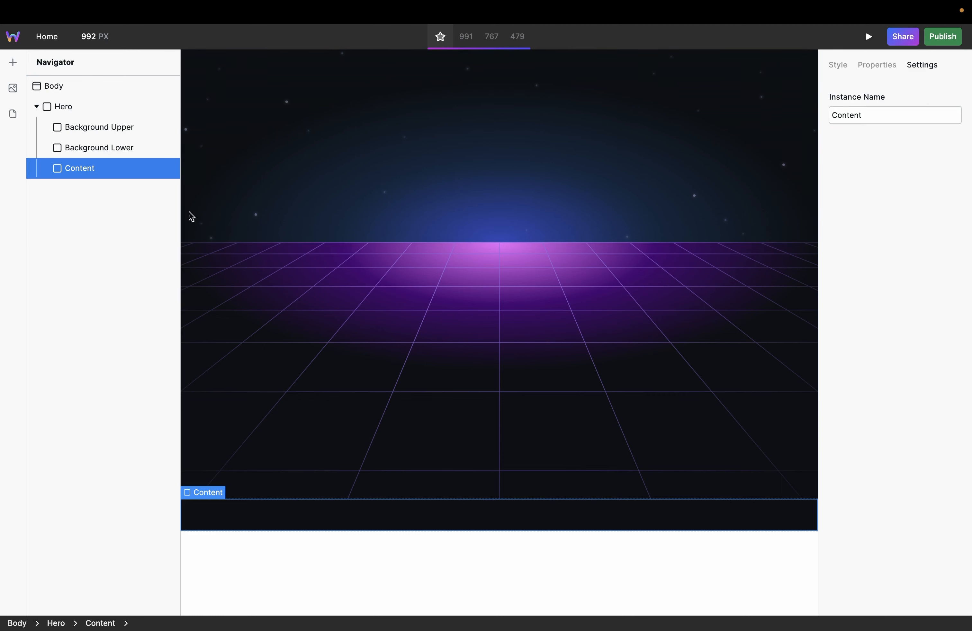
left_click(345, 514)
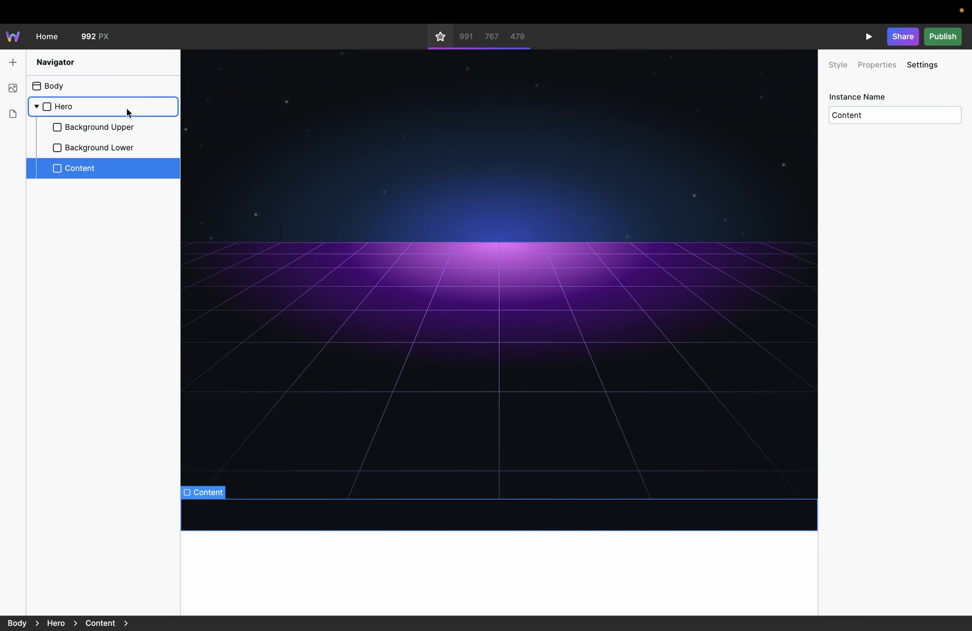
left_click(835, 65)
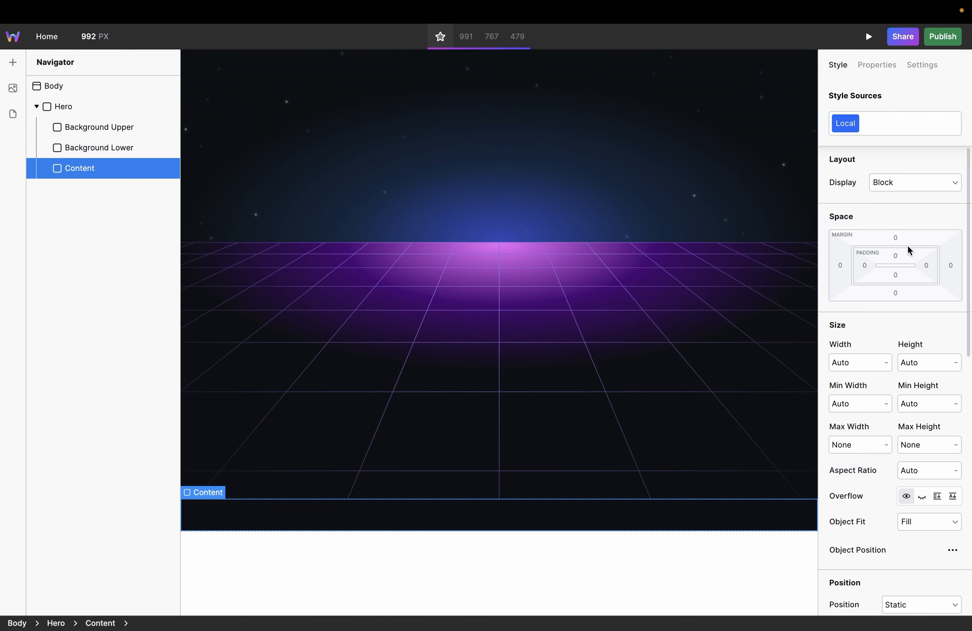
scroll(920, 387, "down", 5)
left_click(919, 394)
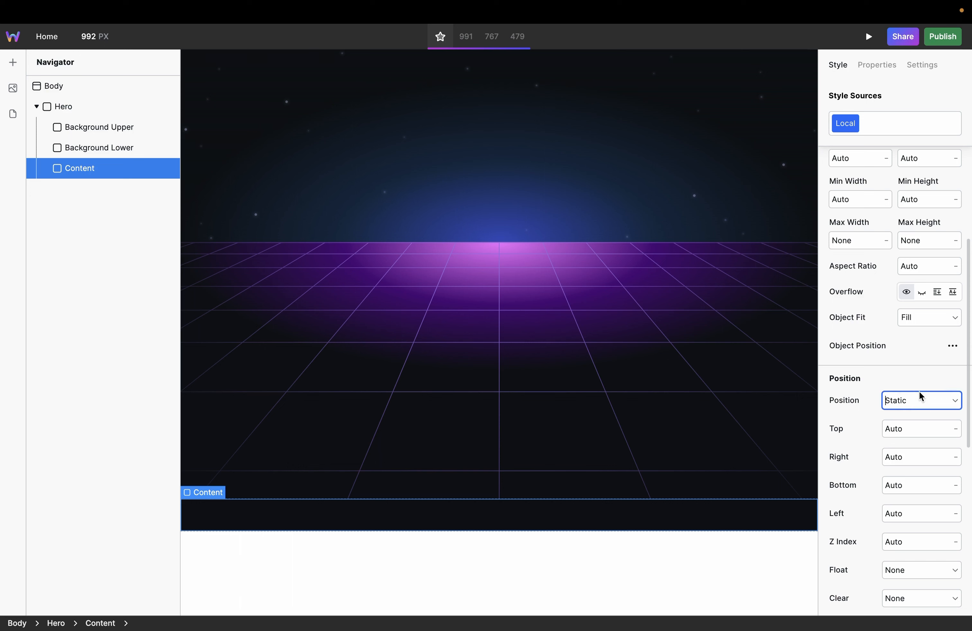
left_click(951, 400)
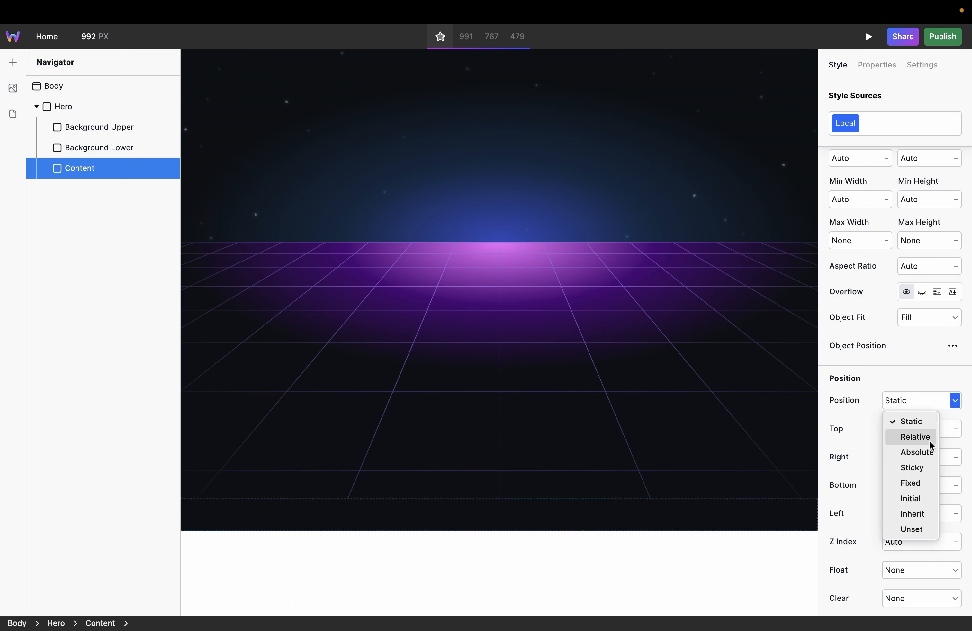
left_click(929, 452)
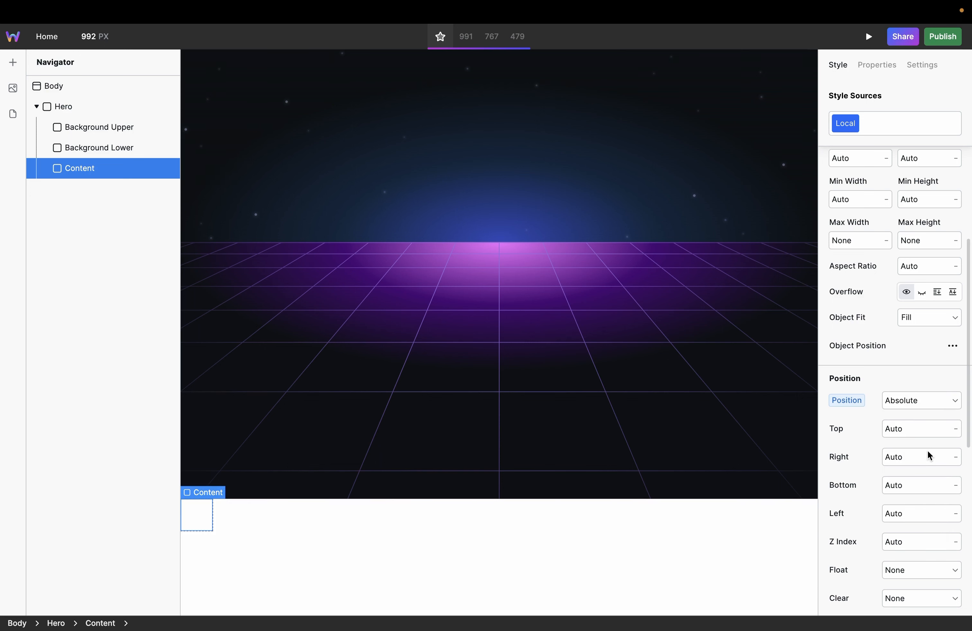
Step: Set the Content box's top, right, bottom and left offsets to 0 px
left_click(897, 429)
type("0")
key("Return")
key("Tab")
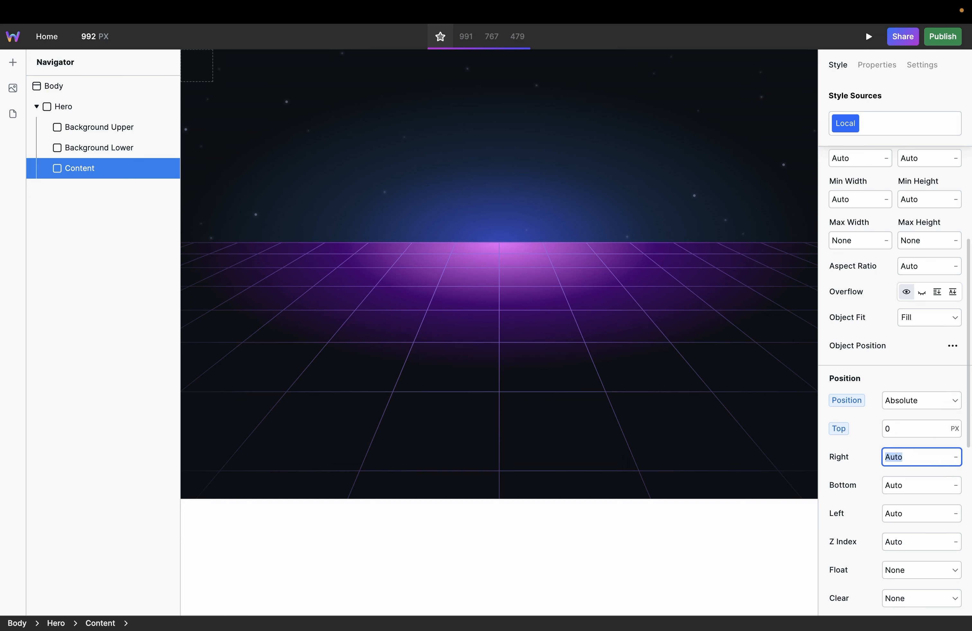
type("0")
key("Tab")
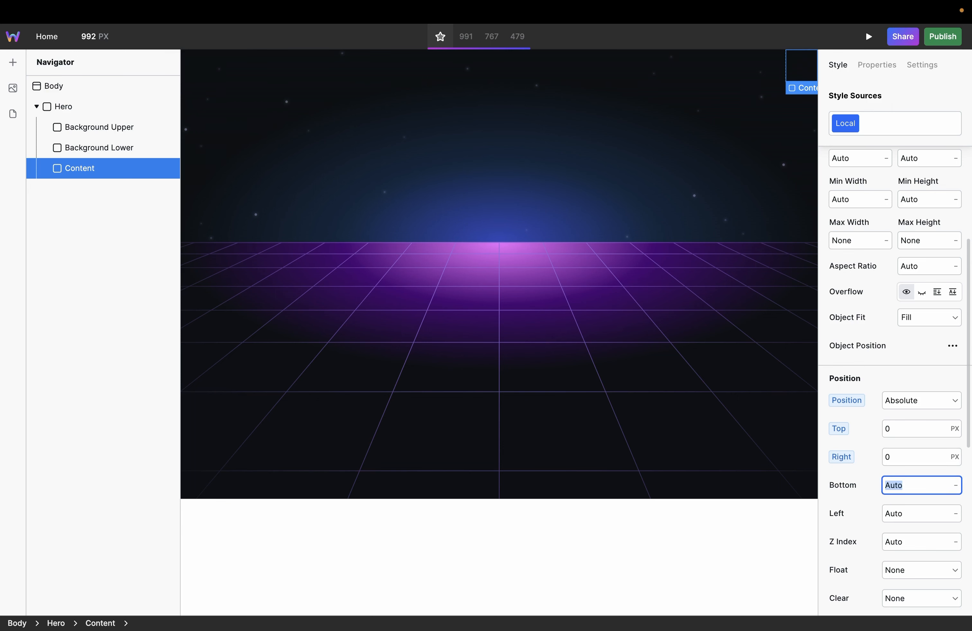
type("0")
key("Tab")
type("0")
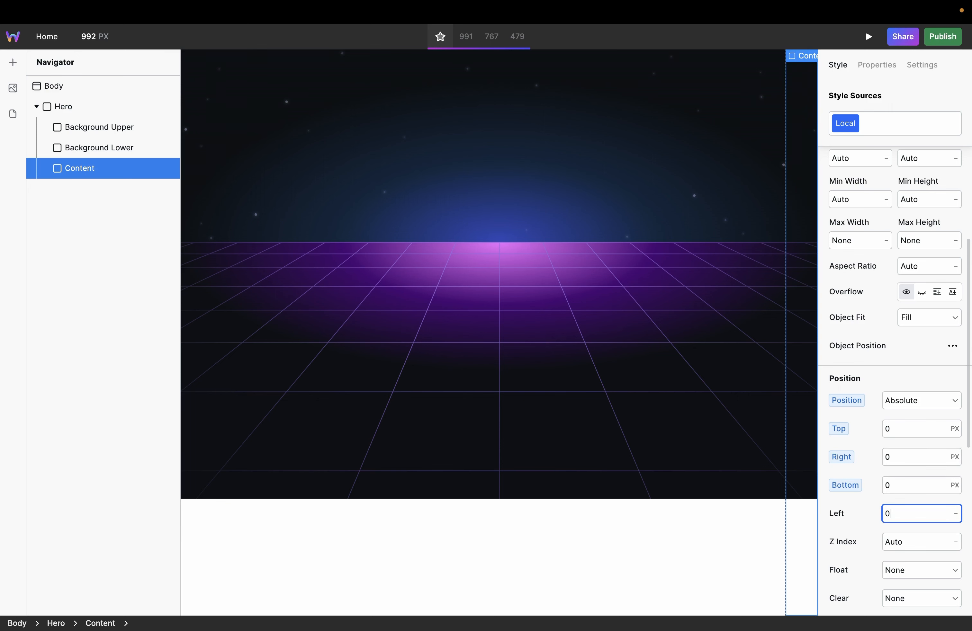
key("Return")
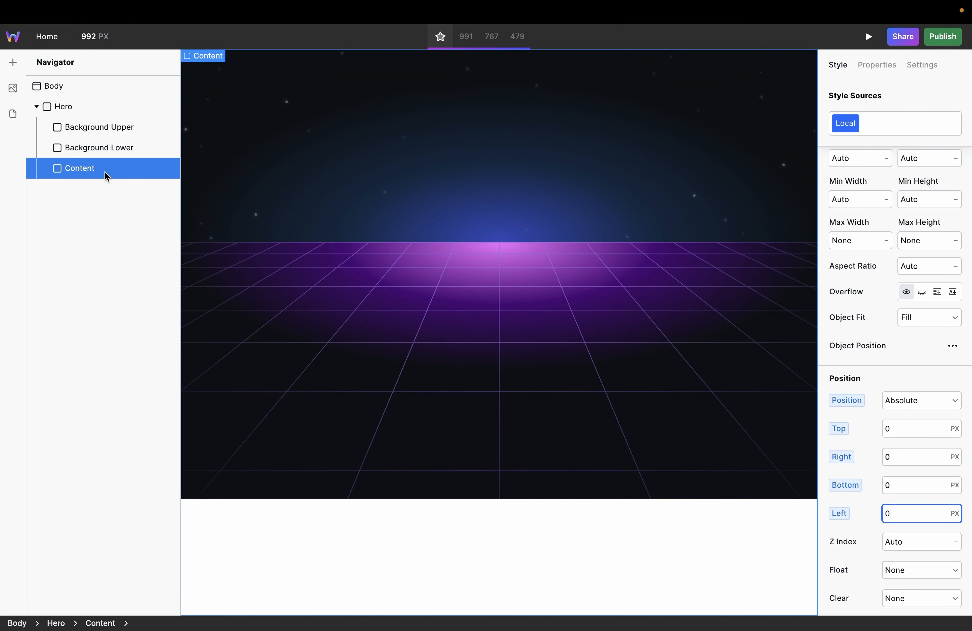
Step: Set the positioning of the Hero box to Relative
left_click(75, 107)
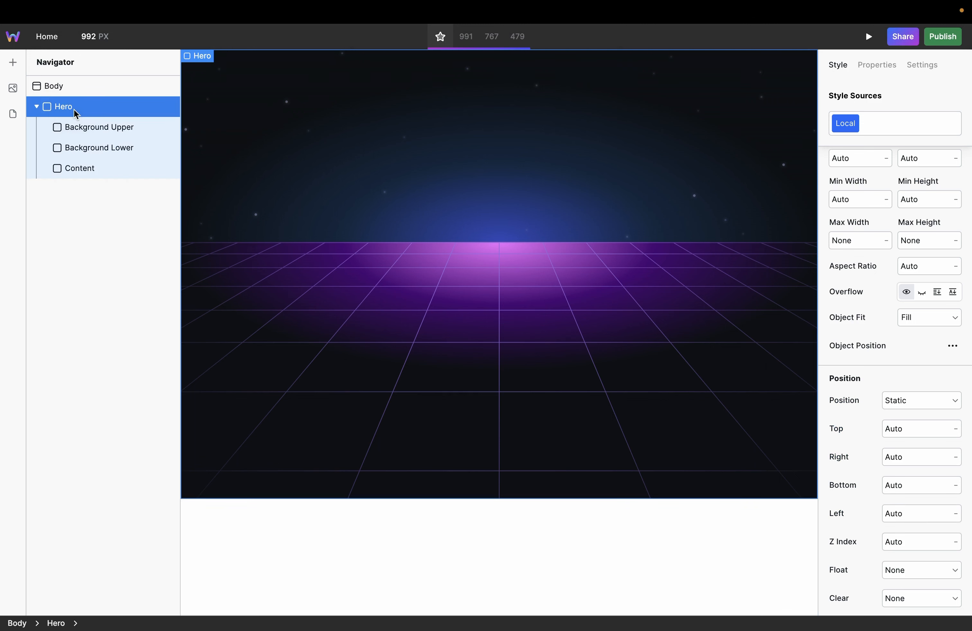
left_click(916, 404)
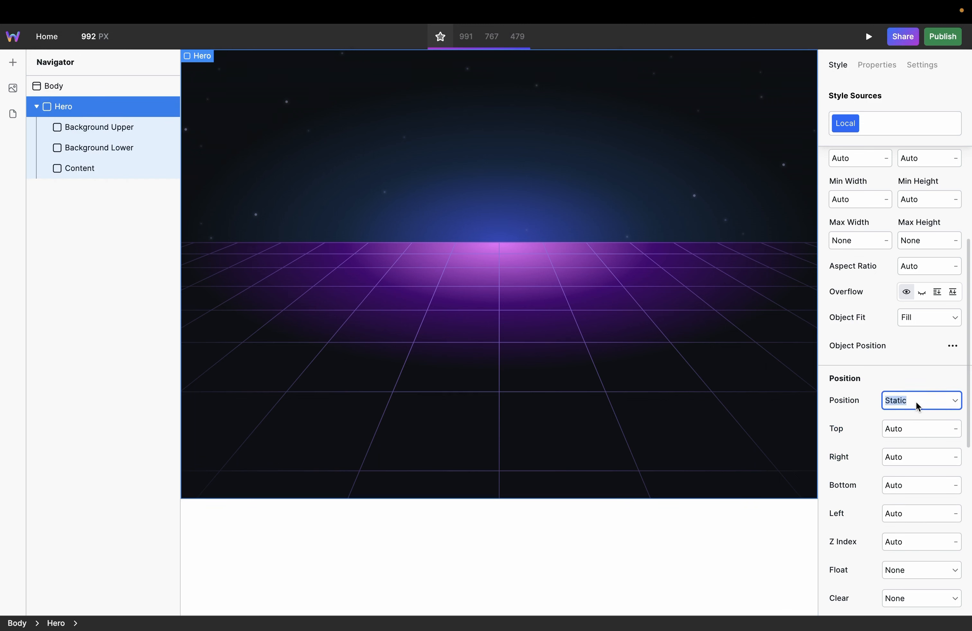
type("relat")
key("Return")
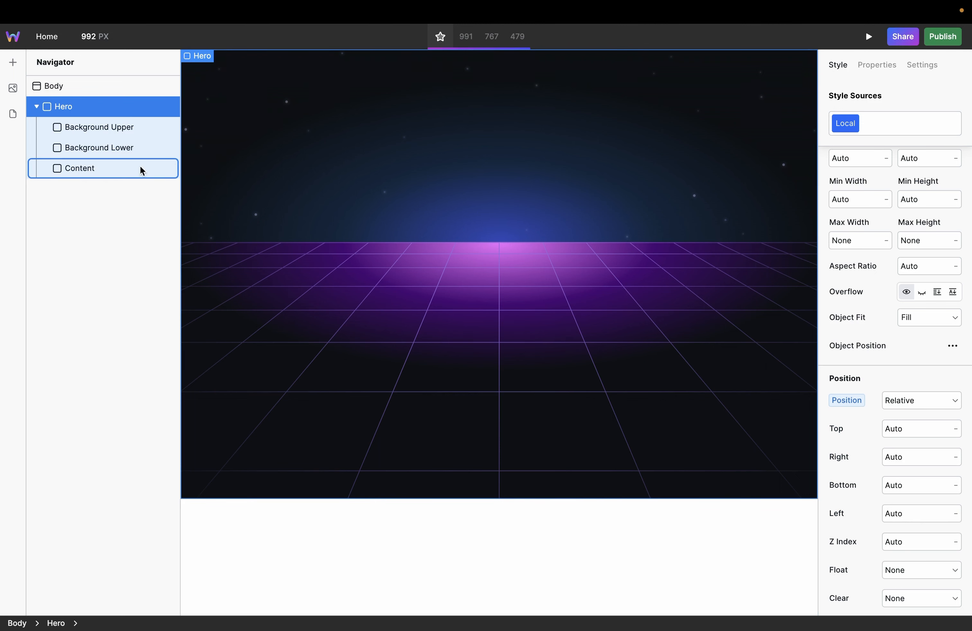
Step: Insert a Heading inside the Content box
left_click(124, 171)
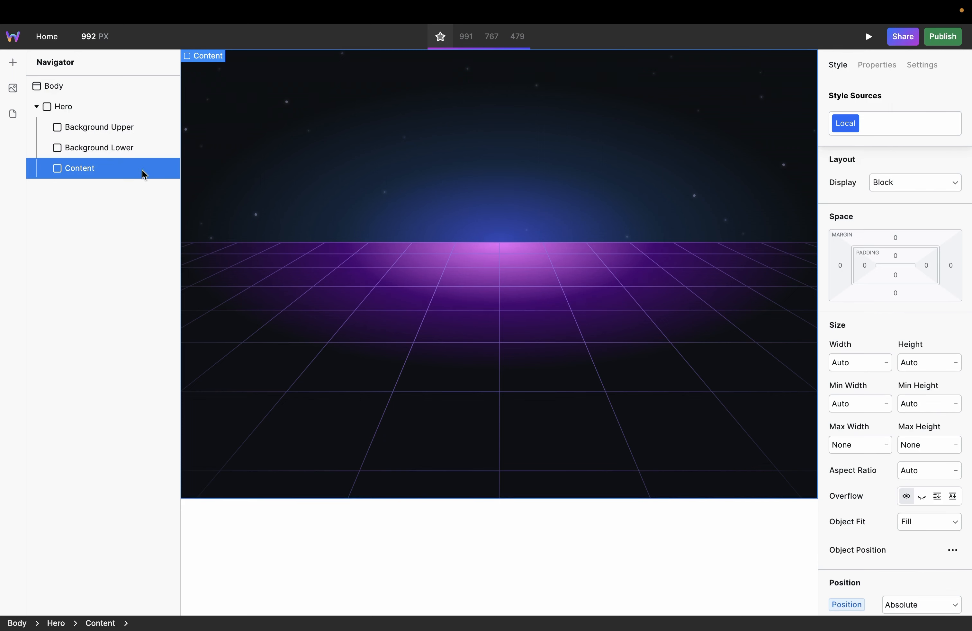
left_click(13, 63)
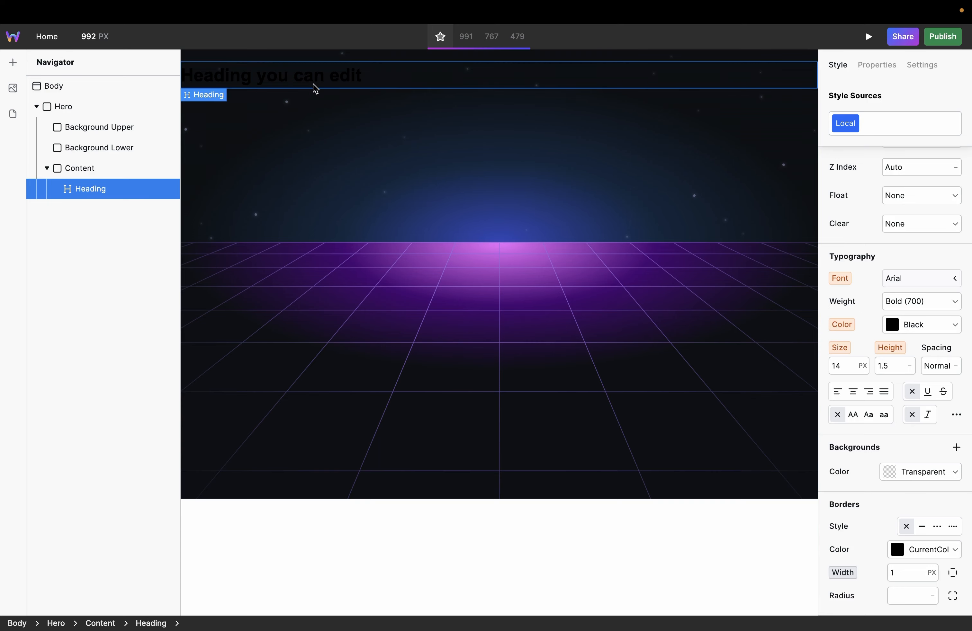
Step: Check the headline in Figma and give the heading the background linear-gradient(180deg,#C8C7FE 0%,#FBF8FF 100%), clipped to Text
key("ctrl+Left")
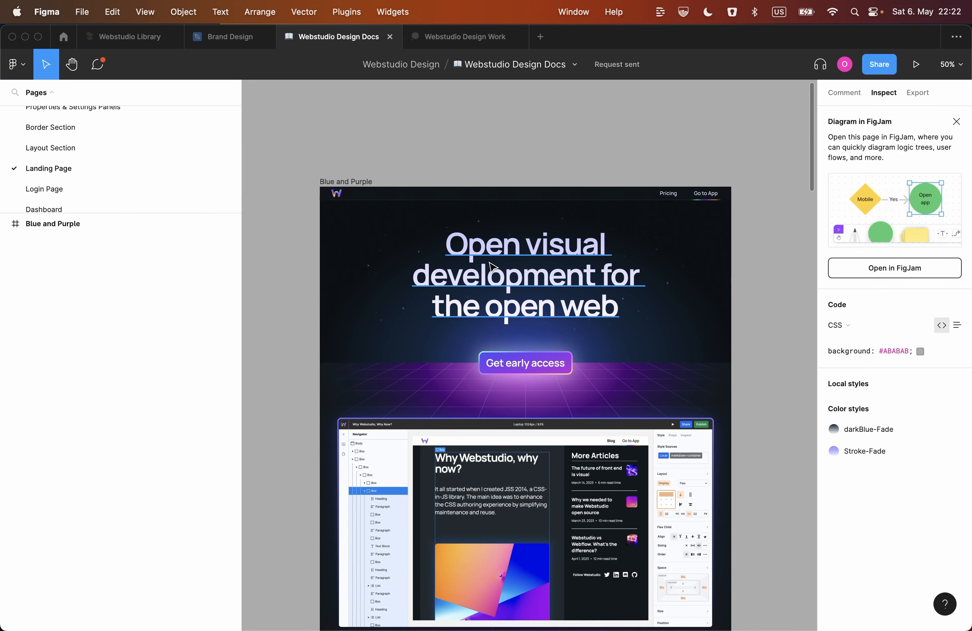
key("ctrl+Right")
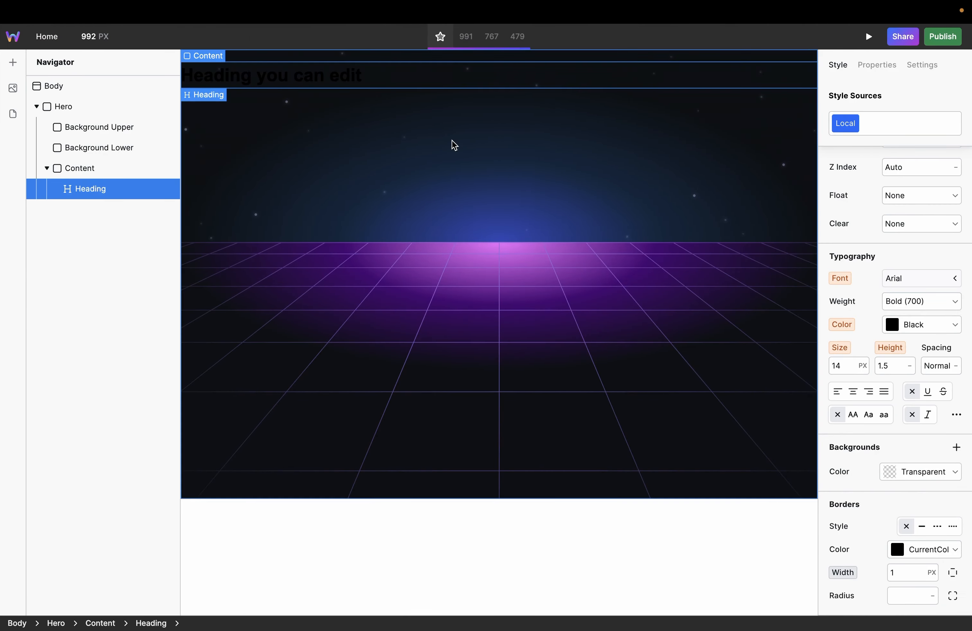
left_click(956, 447)
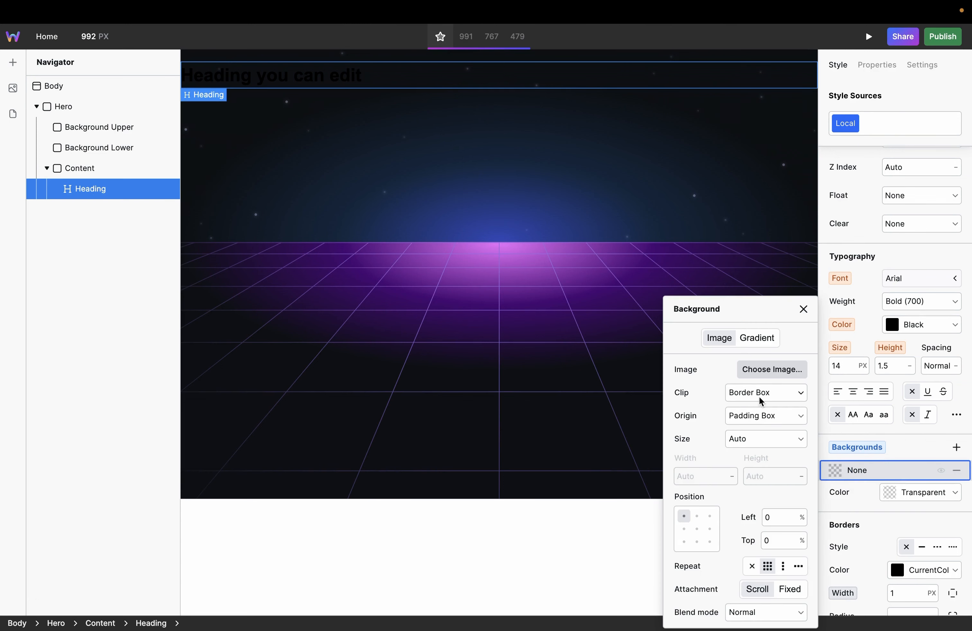
left_click(756, 338)
left_click(733, 379)
type("linear-gradient(180deg,#C8C7FE 0%,#FBF8FF 100%)")
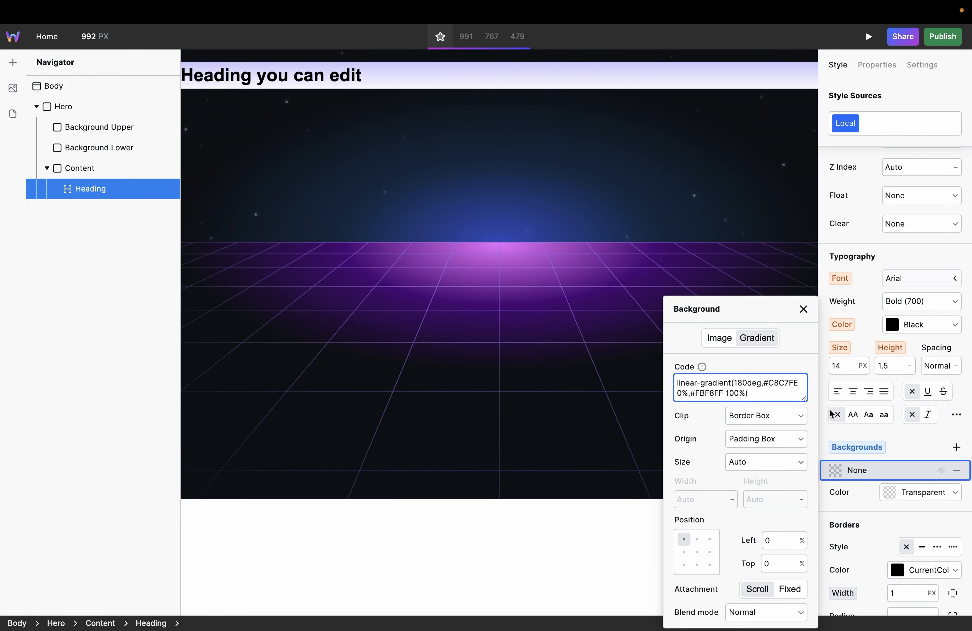
left_click(793, 422)
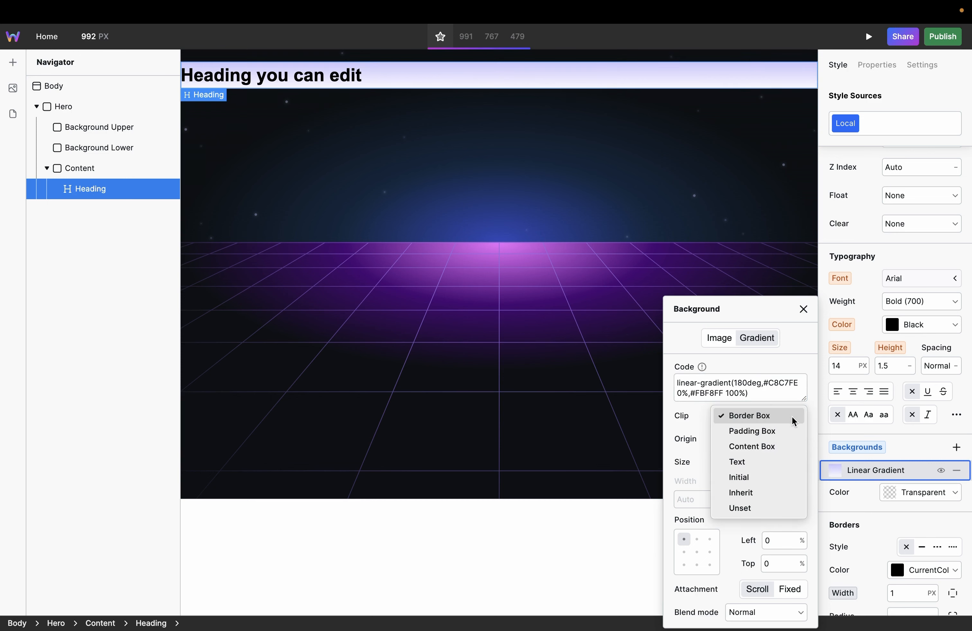
left_click(767, 459)
Step: Set the heading's text color to Transparent
left_click(912, 325)
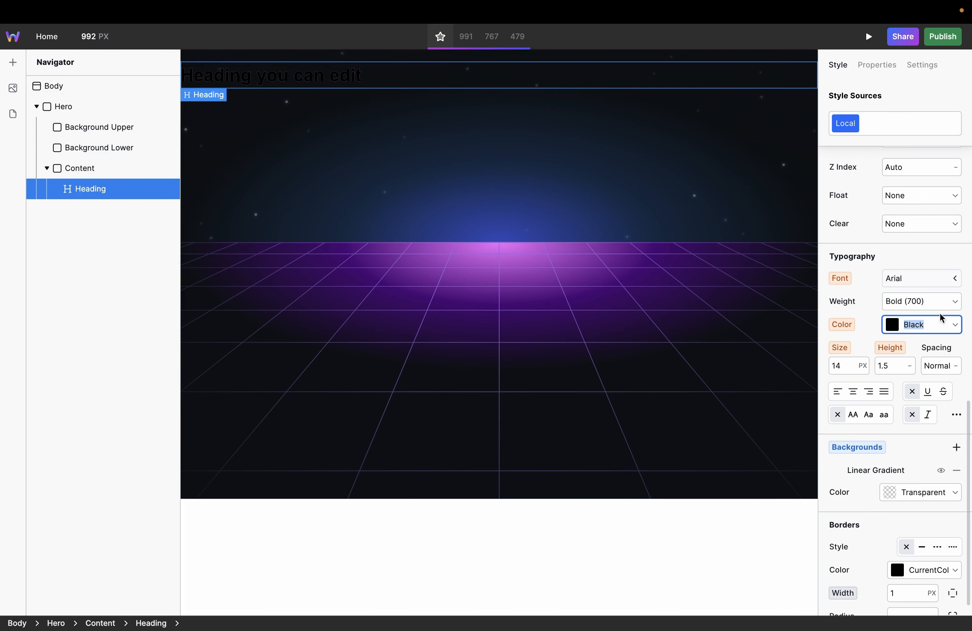
double_click(926, 324)
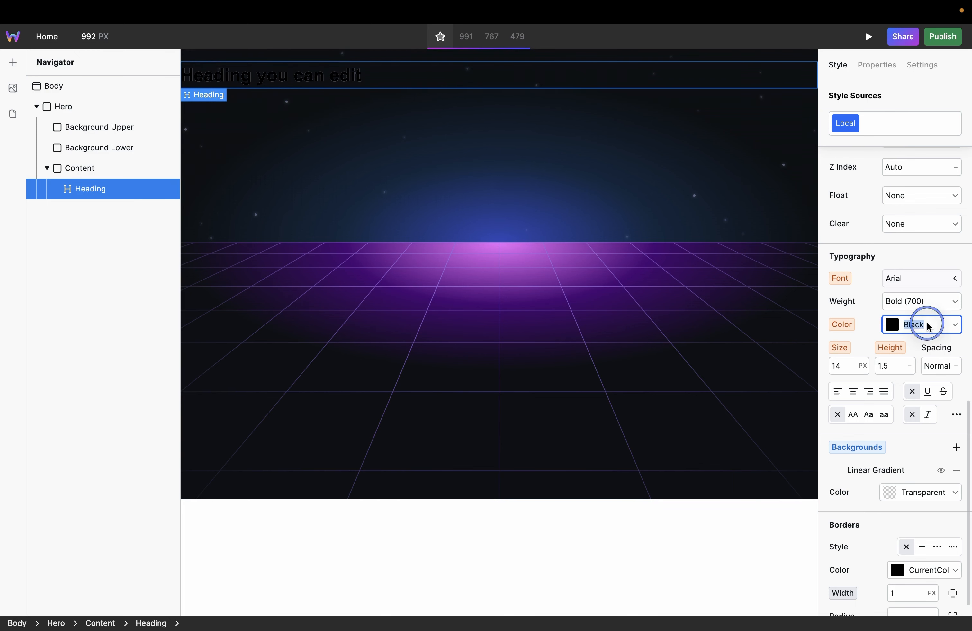
type("tra")
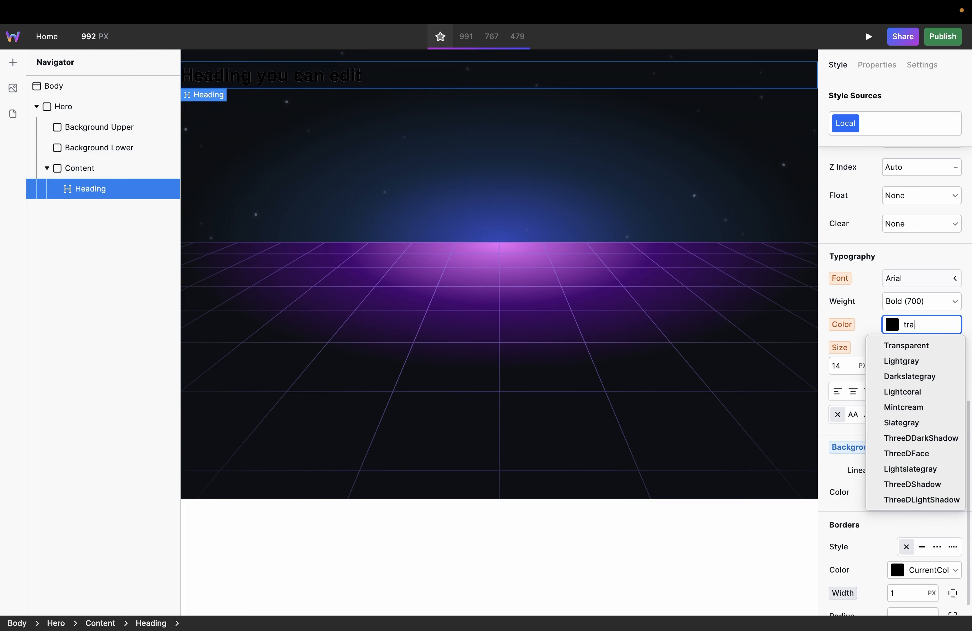
key("Down")
key("Return")
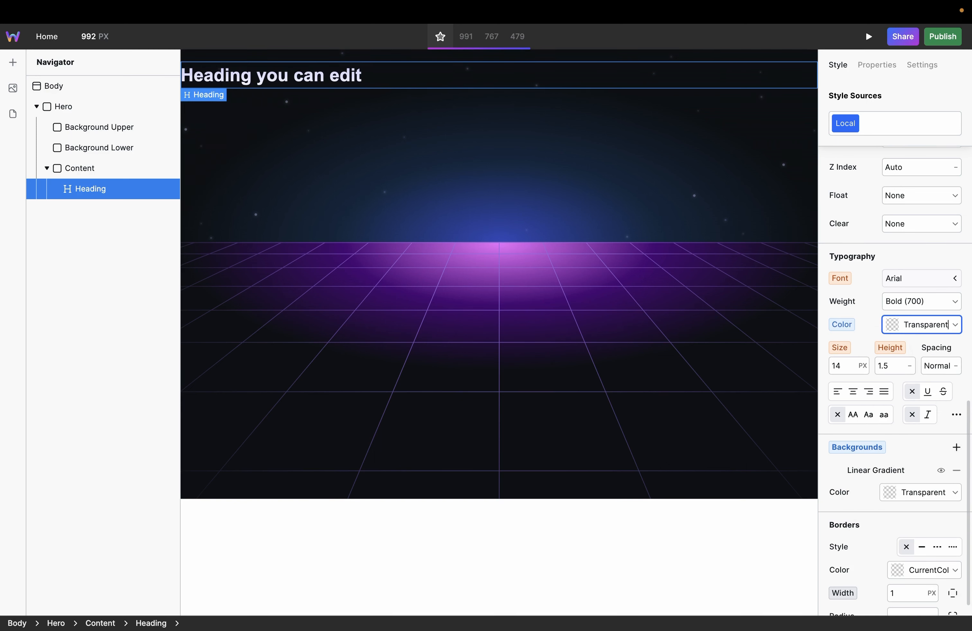
Step: Replace the heading text with "Open visual development for the open web" on three lines and center-align it
double_click(315, 81)
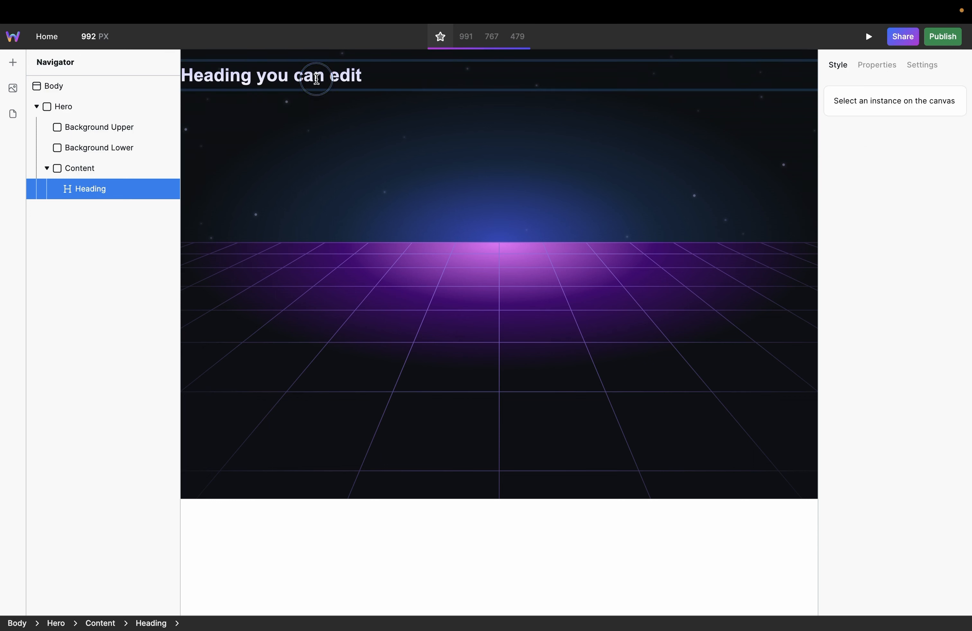
triple_click(316, 79)
type("Open v")
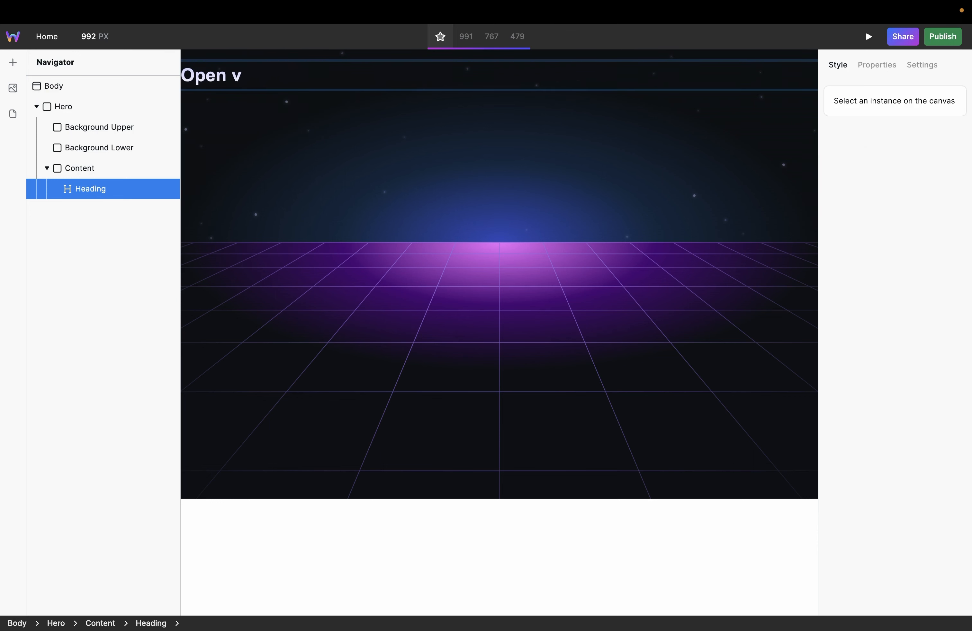
type("isual development for the open web")
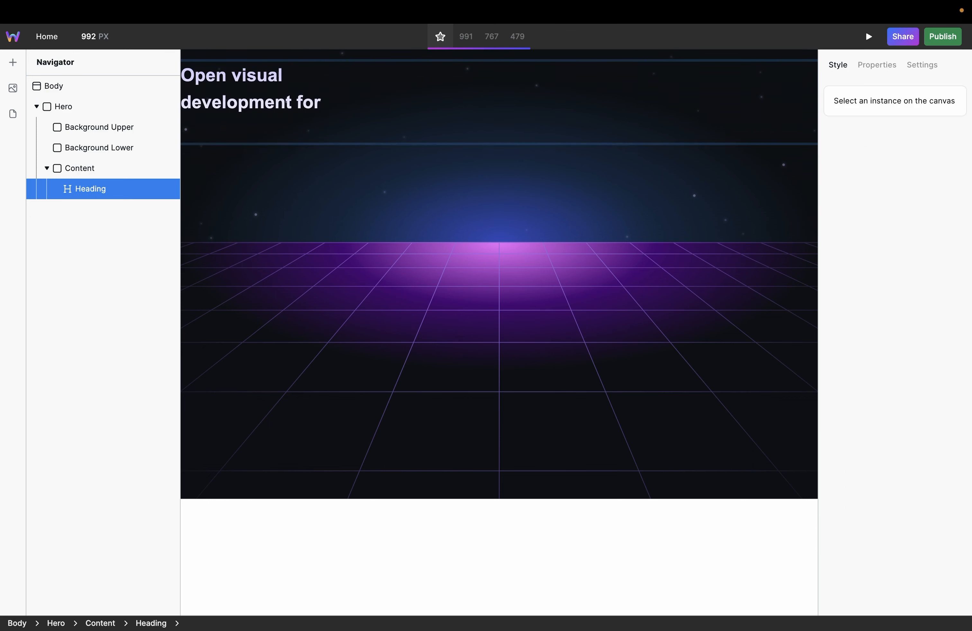
key("Escape")
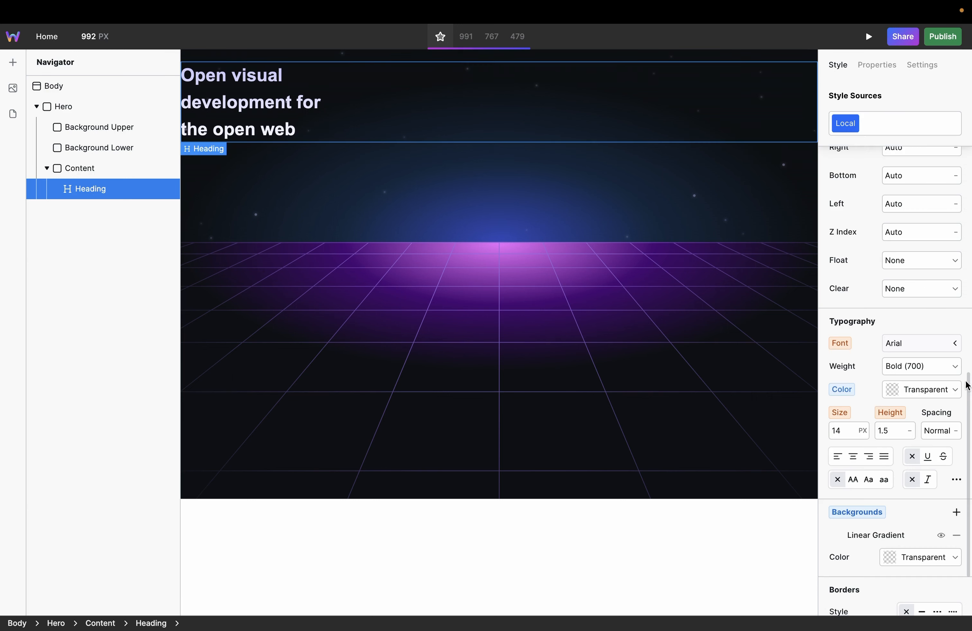
left_click(853, 456)
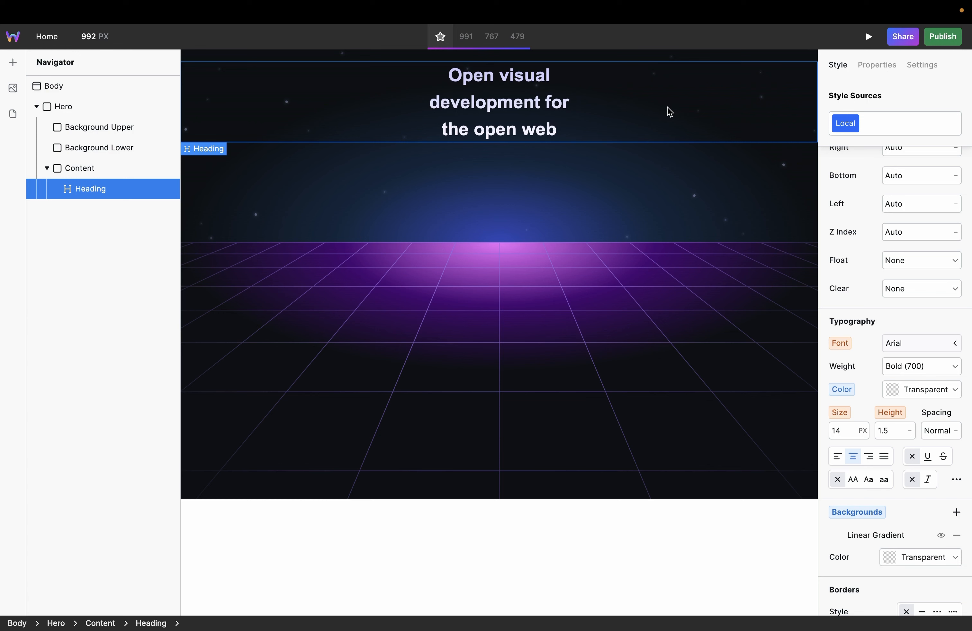
Step: Create a new style token named "Base Typography" on the heading
left_click(918, 125)
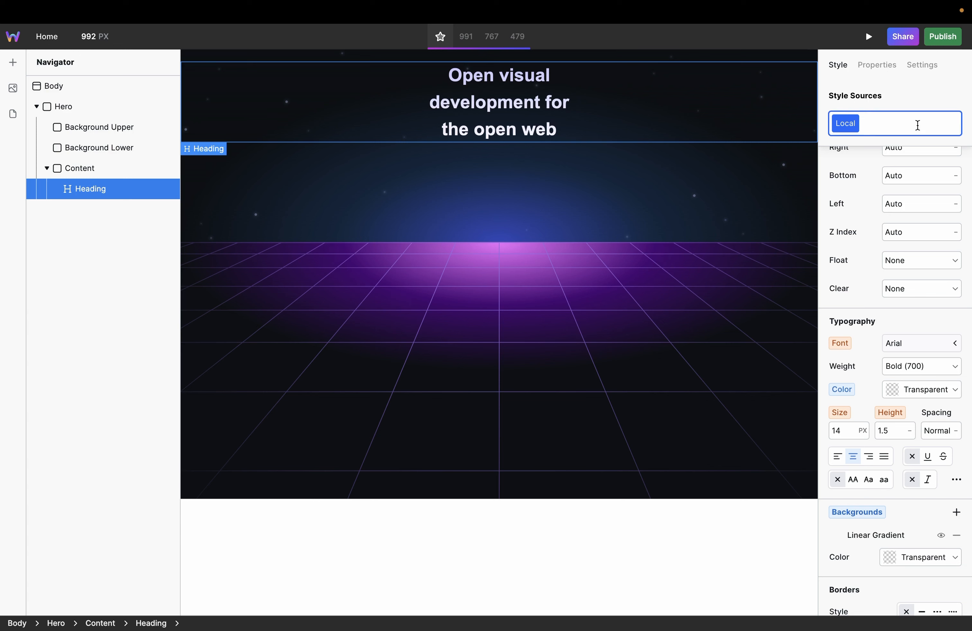
type("Base Typography")
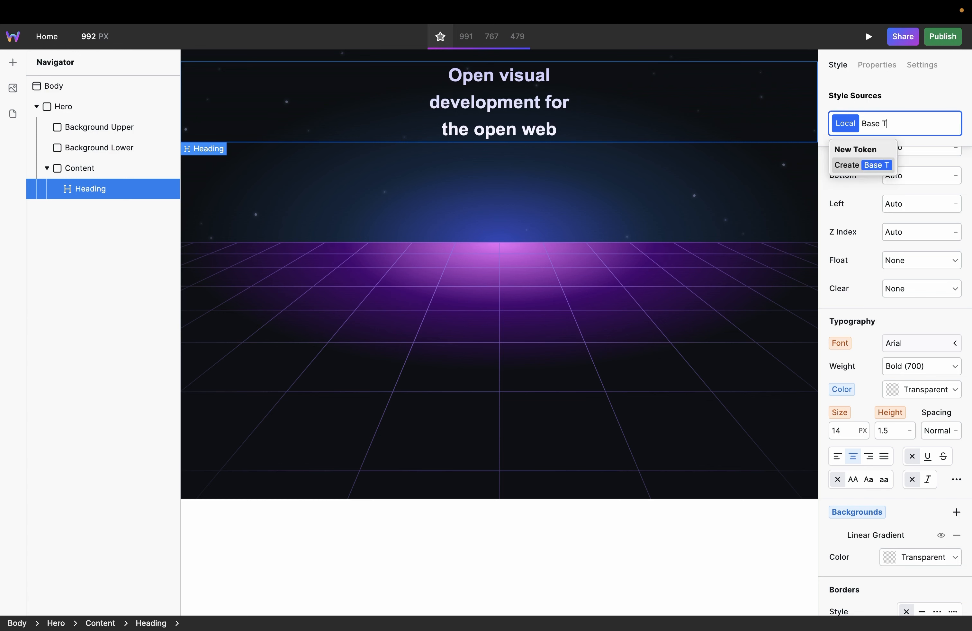
key("Return")
Step: Upload the Manrope variable font file from the hero-assets folder as the Base Typography token's font
left_click(908, 259)
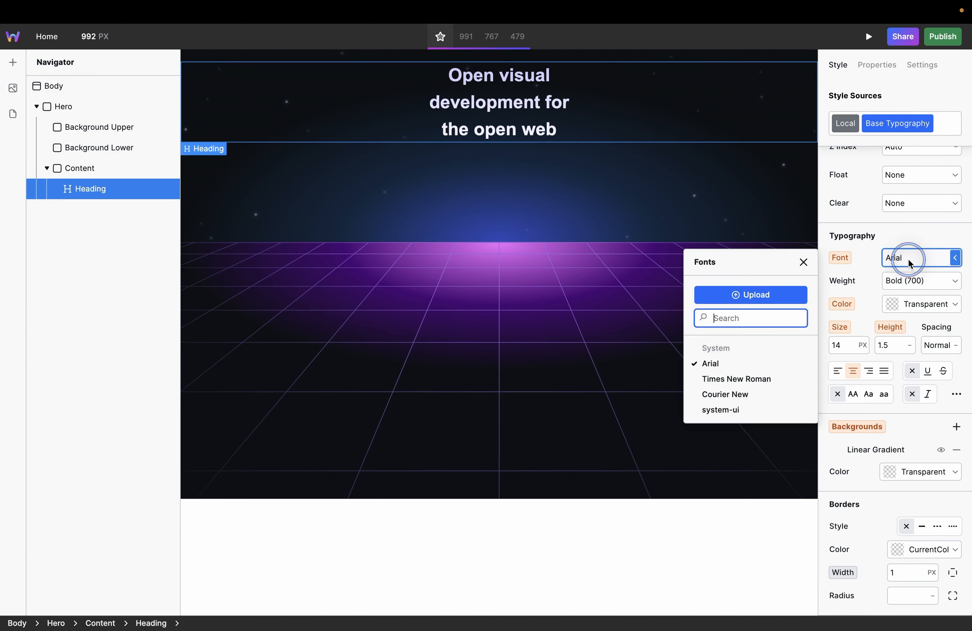
left_click(785, 291)
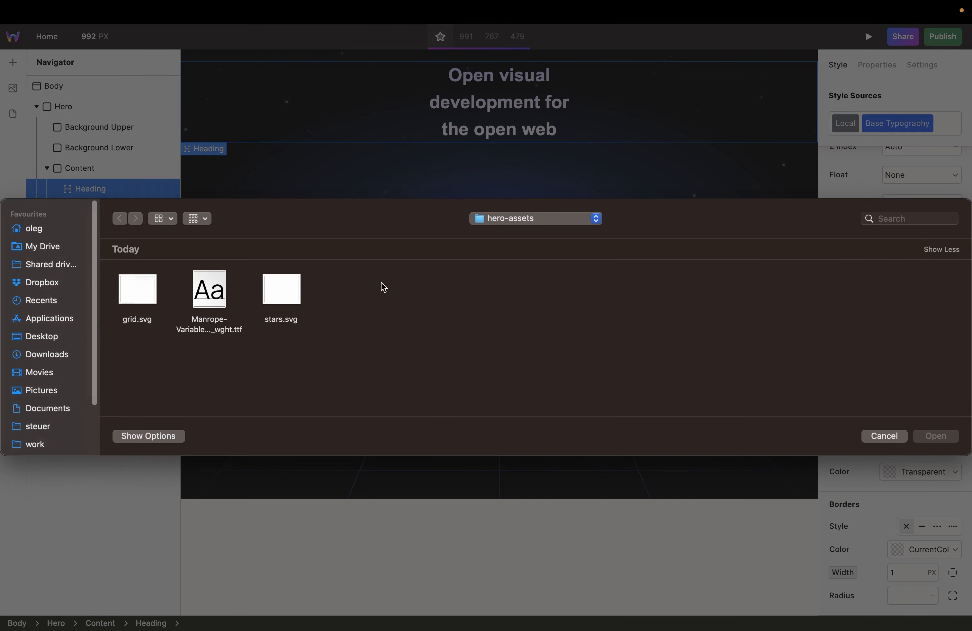
left_click(209, 289)
double_click(207, 289)
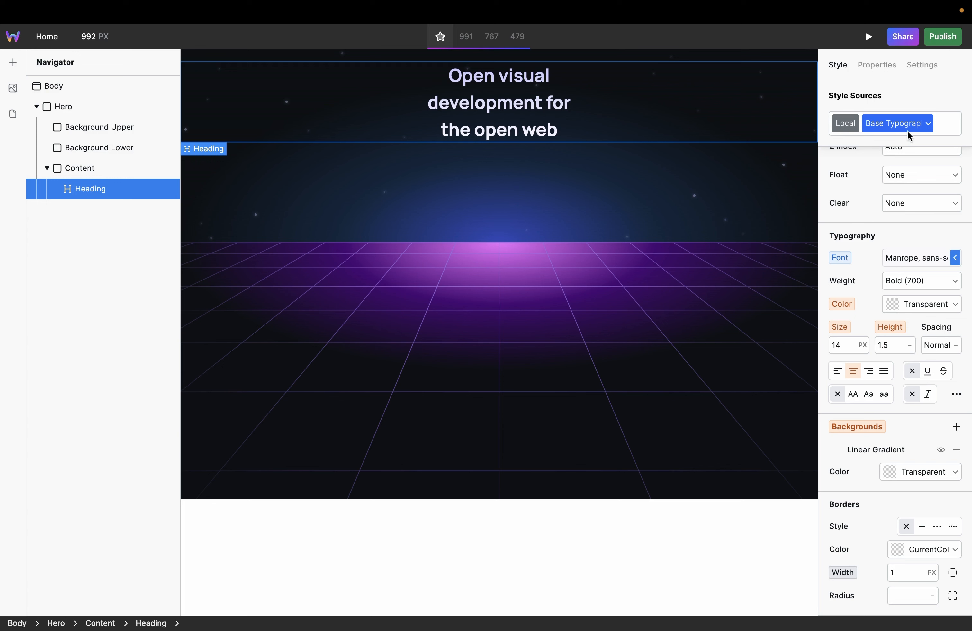
Step: Set the heading's font size to 55 px and its line height to 1.2 in its Local styles
left_click(842, 128)
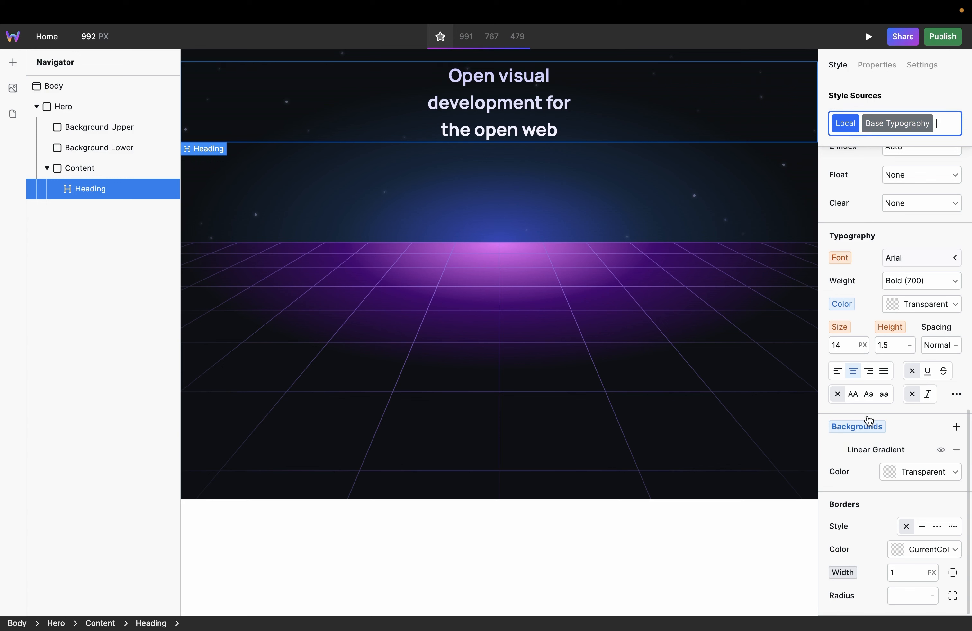
left_click(887, 124)
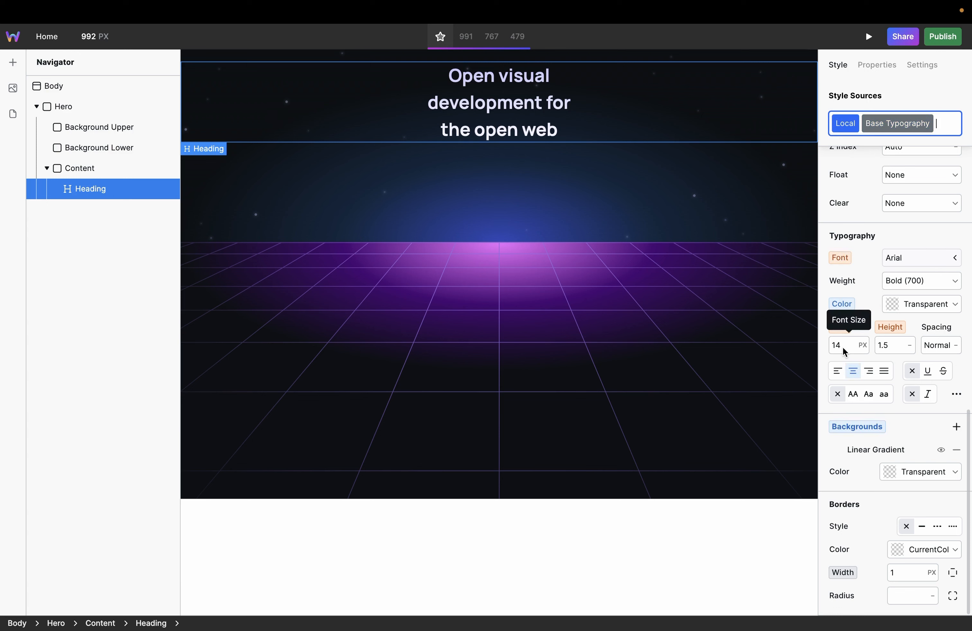
left_click_drag(842, 347, 873, 349)
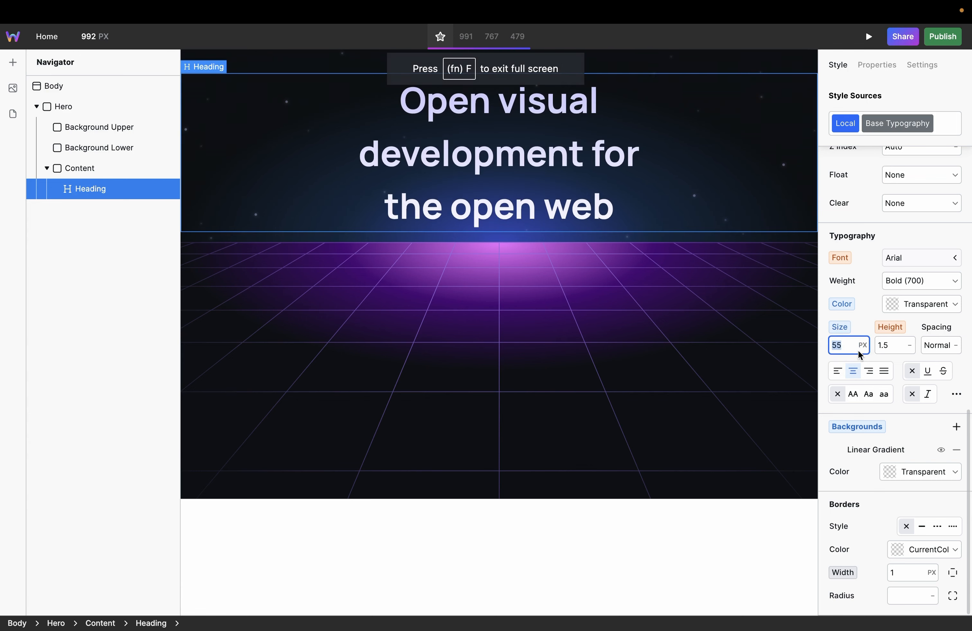
left_click(889, 345)
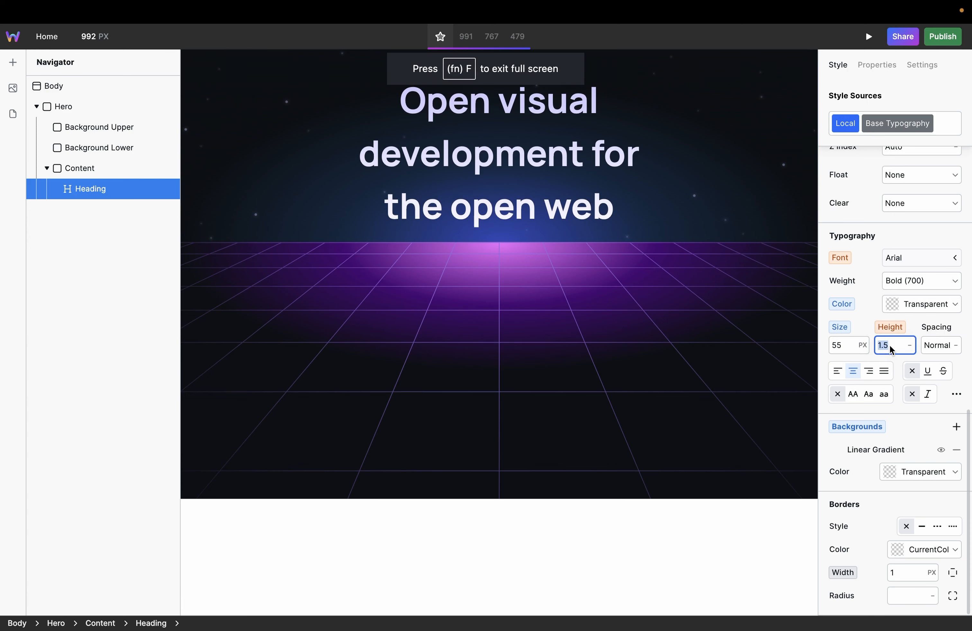
key("Down")
key("Down")
key("Down")
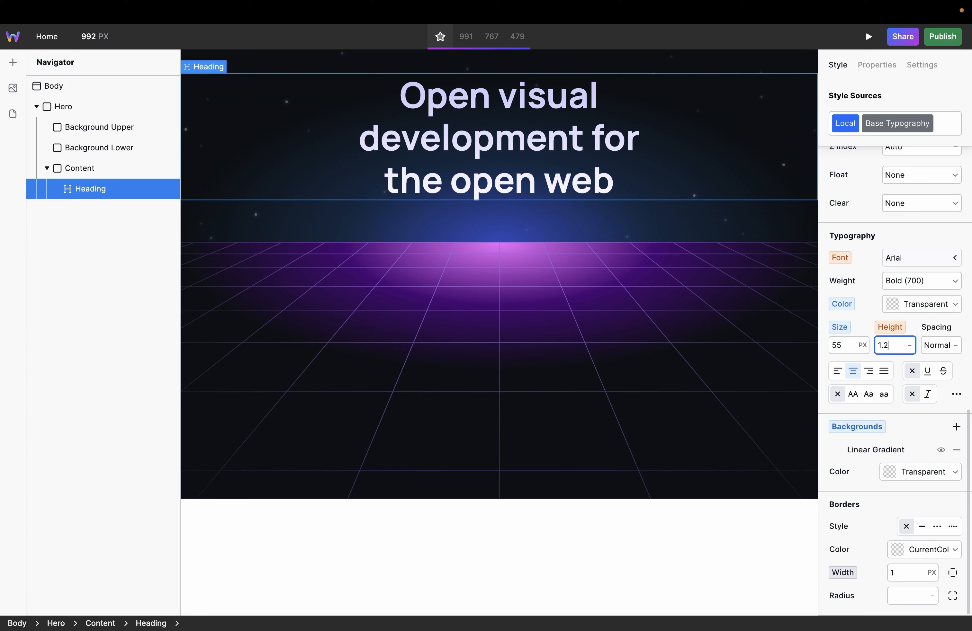
Step: Convert the heading's font size unit to REM
left_click(864, 347)
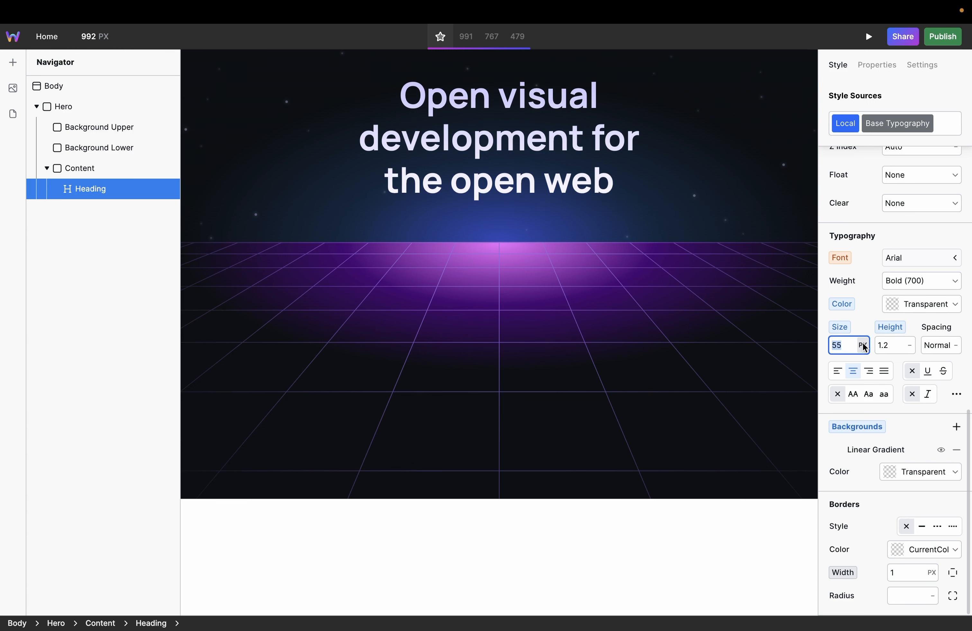
left_click(864, 347)
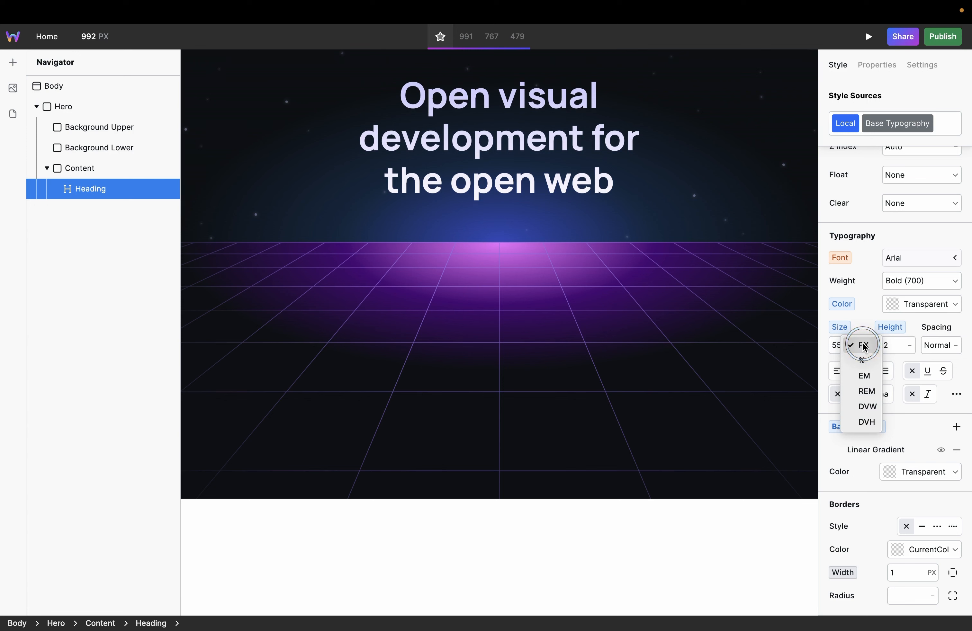
left_click(867, 391)
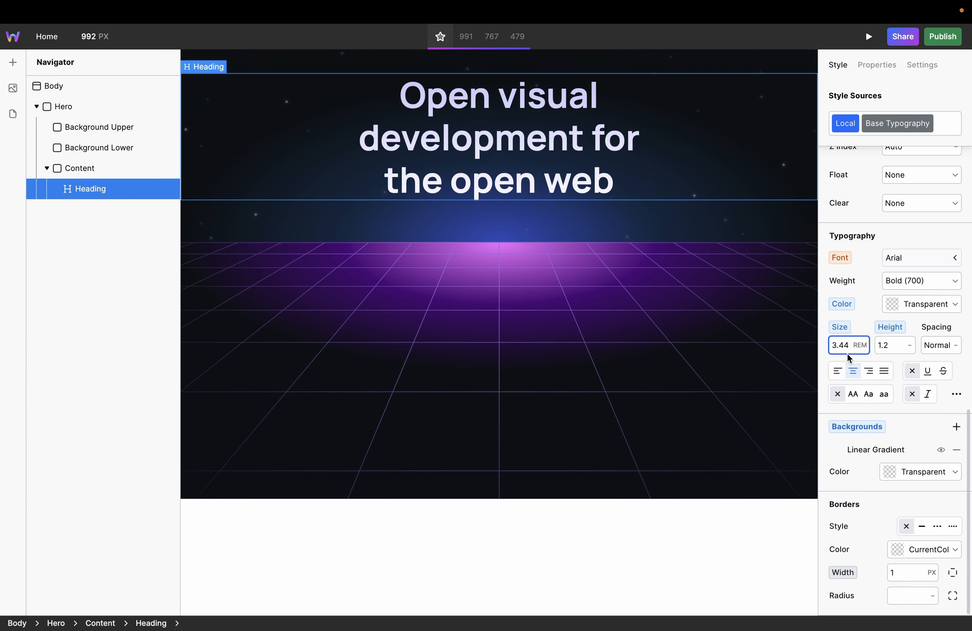
Step: Insert a Link element into the Content box below the heading
left_click(283, 168)
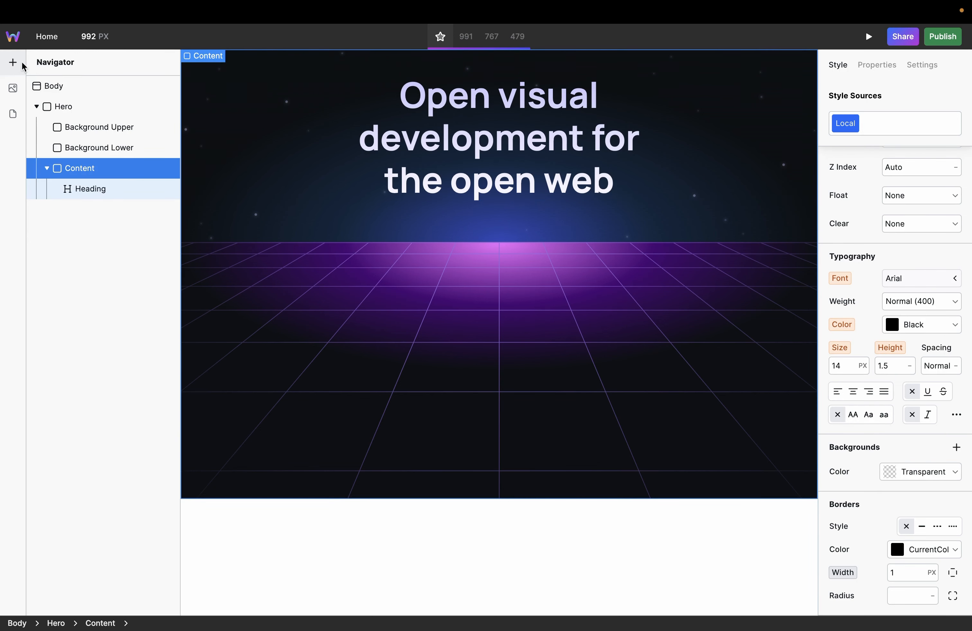
left_click(13, 63)
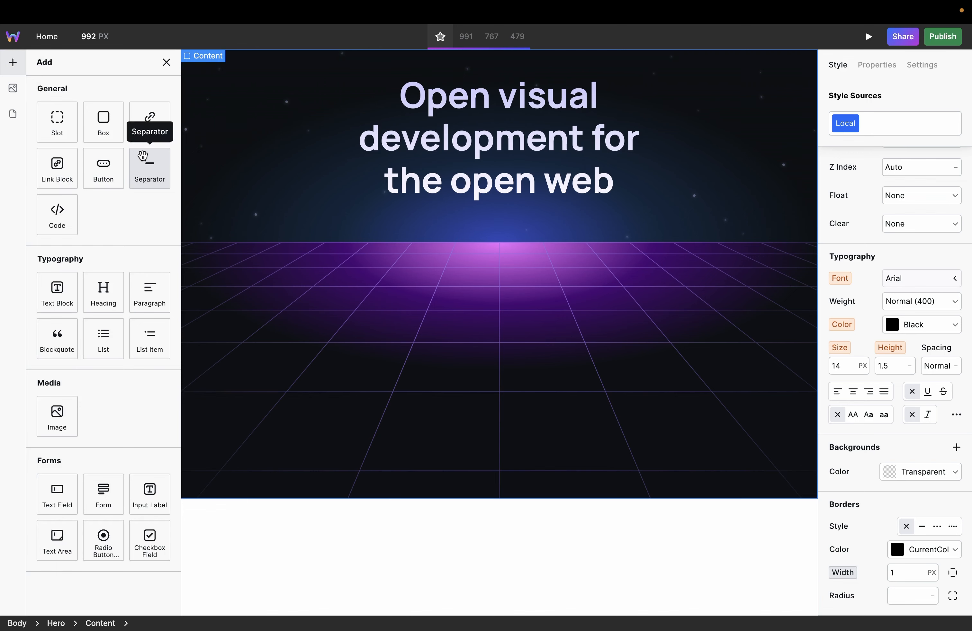
left_click_drag(148, 124, 550, 278)
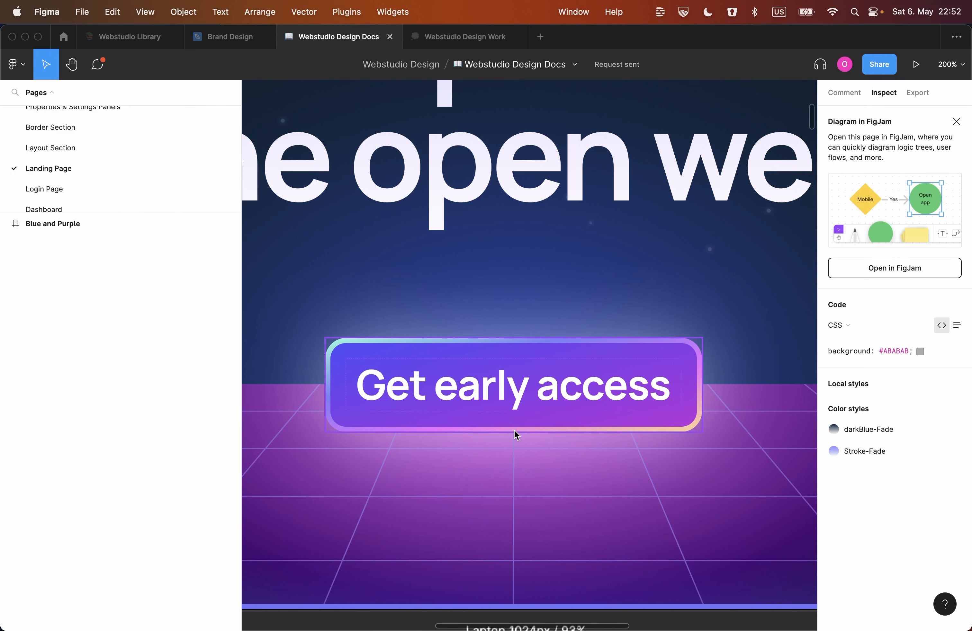
Step: Switch to Webstudio, add two background layers to the link and set the upper one to linear-gradient(135deg,#4A4EFA 0%,#BD2FDB 100%)
key("ctrl+Right")
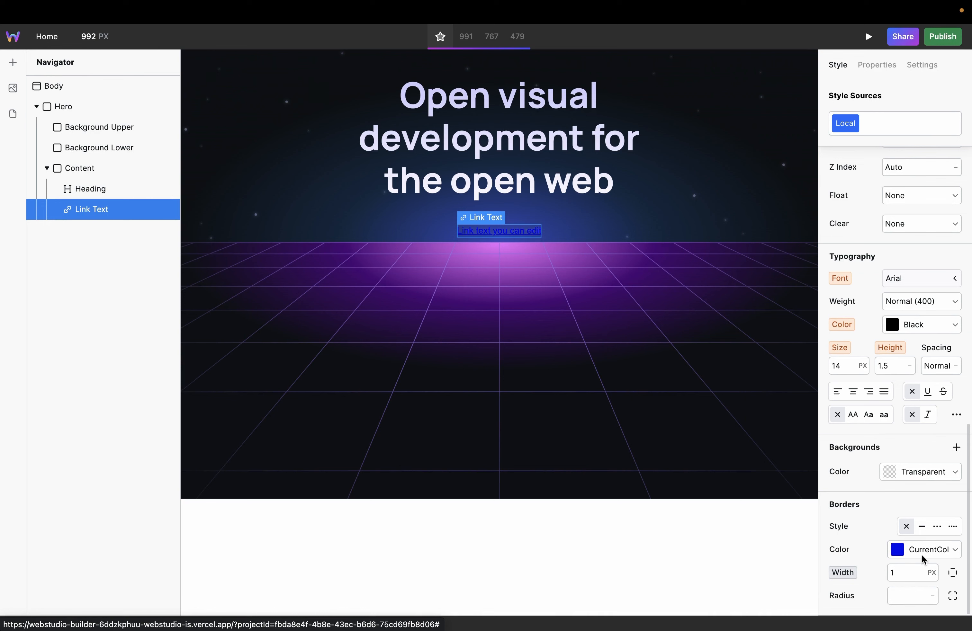
left_click(951, 449)
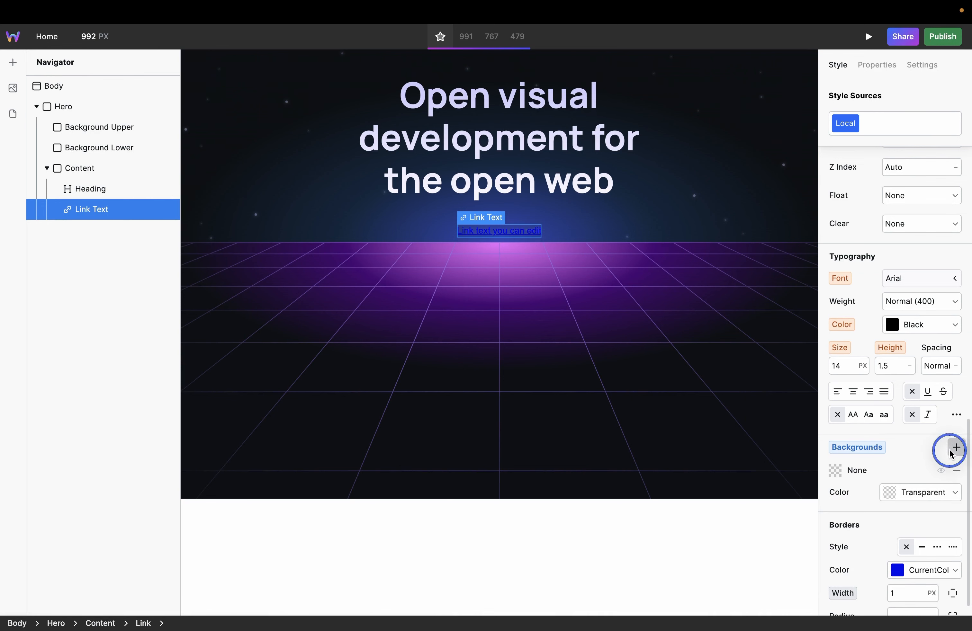
left_click(951, 449)
left_click(922, 470)
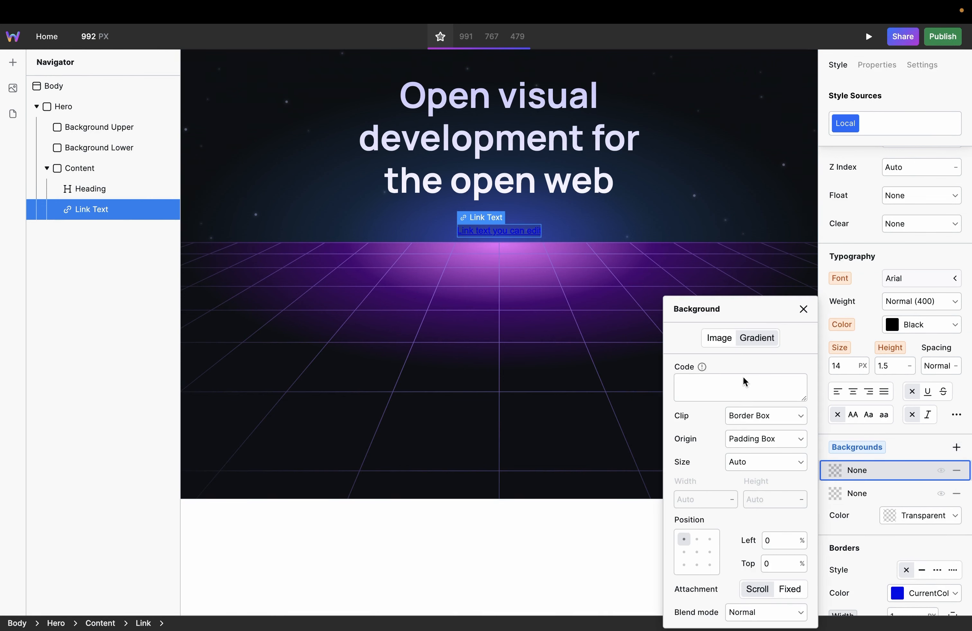
left_click(742, 381)
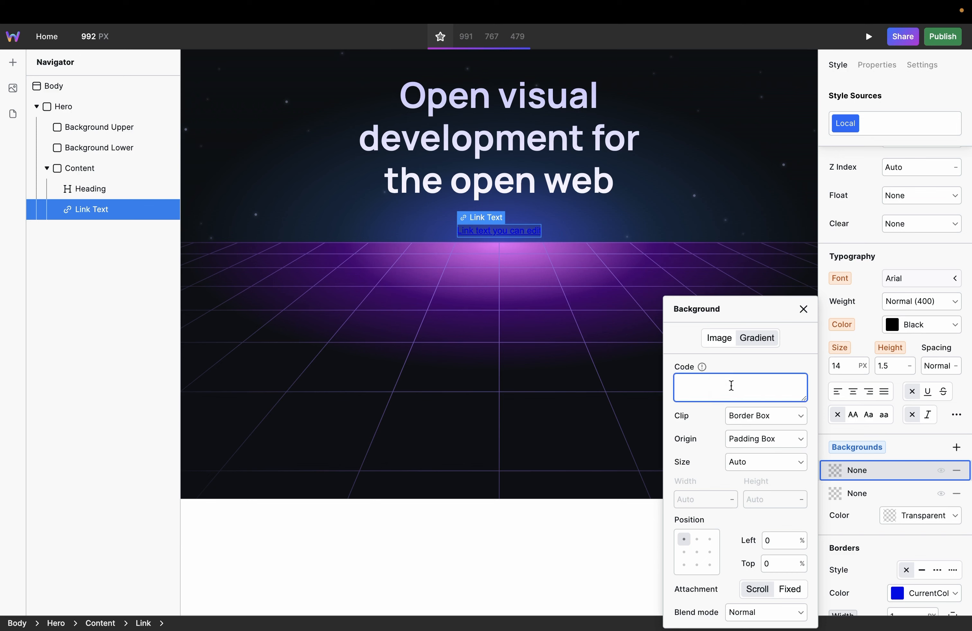
type("linear-gradient(135deg,#4A4EFA 0%,#BD2FDB 100%)")
Step: Set the link's lower background layer to linear-gradient(135deg,#92FDDC 0%,#7D7FFB 31.94%,#ED72FE 64.24%,#FDD791 100%)
left_click(856, 492)
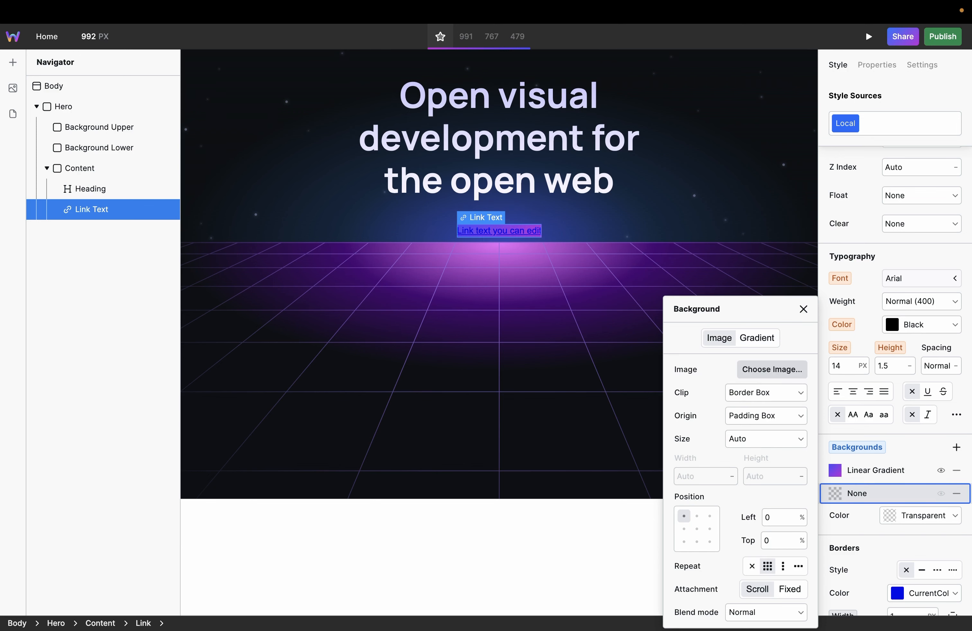
left_click(757, 337)
left_click(742, 388)
type("linear-gradient(135deg,#92FDDC 0%,#7D7FFB 31.94%,#ED72FE 64.24%,#FDD791 100%)")
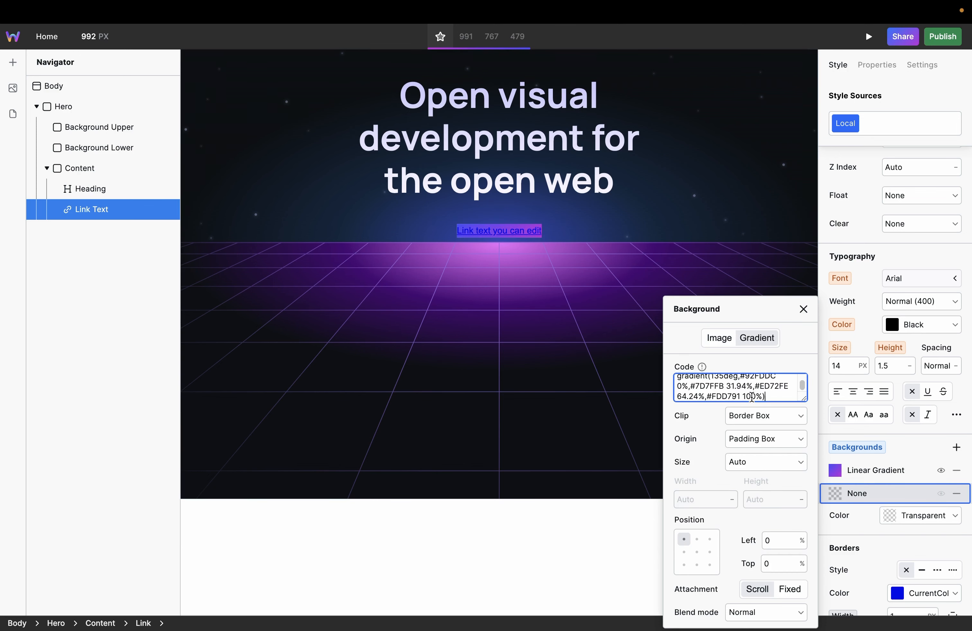
left_click(878, 471)
Step: Give the link a solid border with a Transparent color
scroll(876, 501, "down", 2)
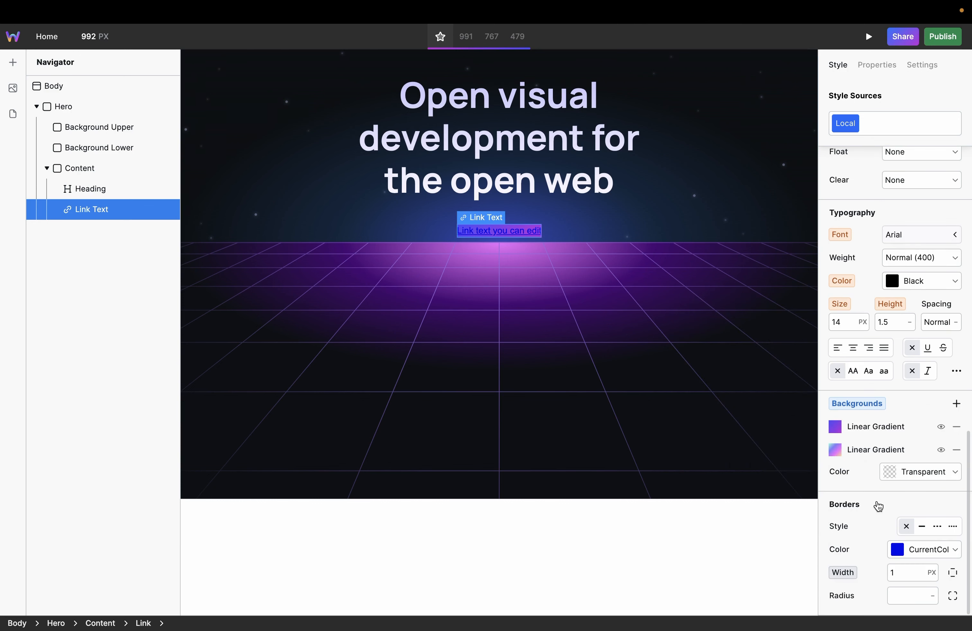
left_click(920, 527)
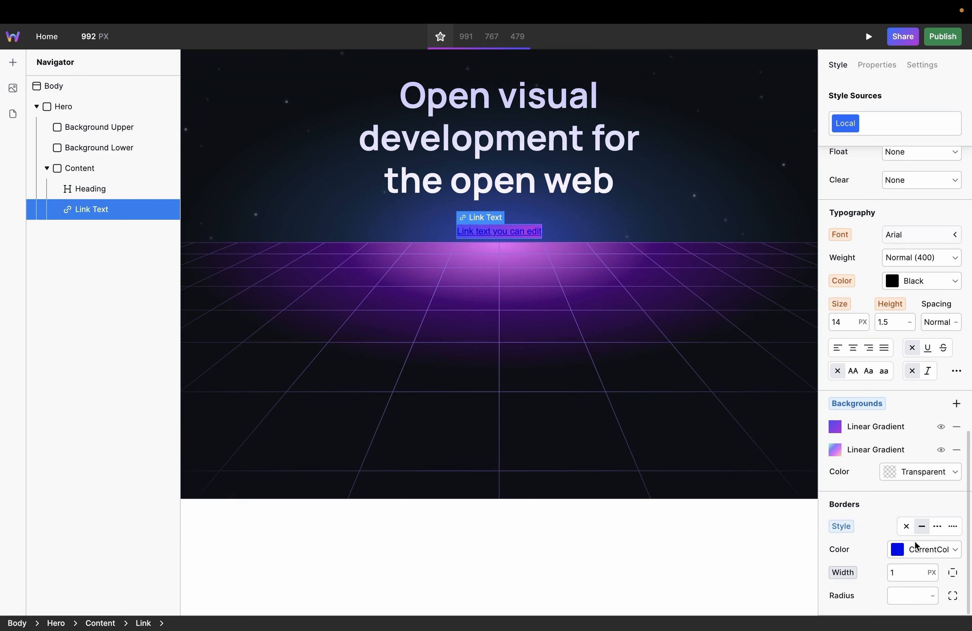
left_click(924, 551)
type("tra")
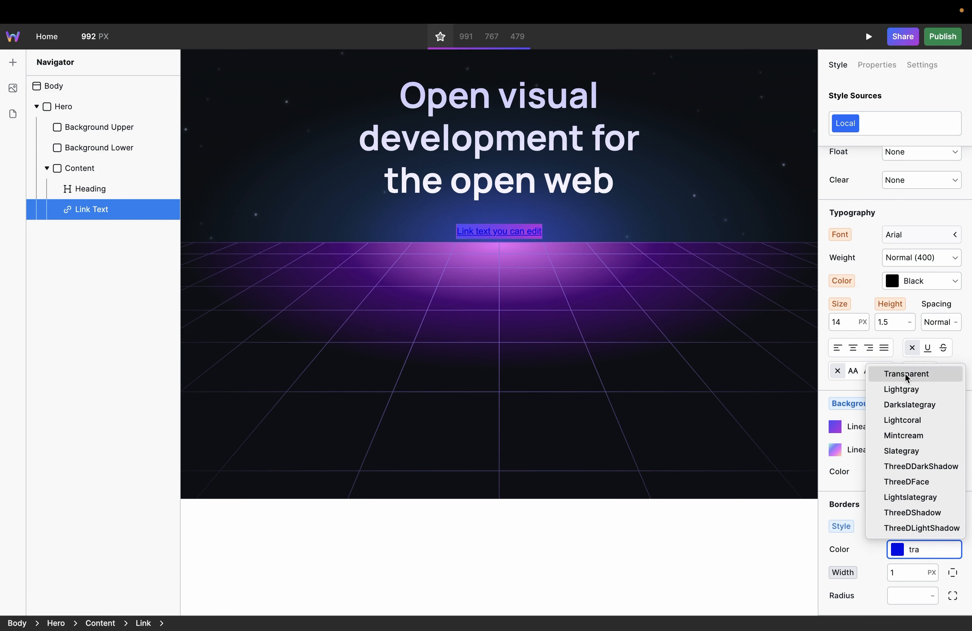
left_click(905, 375)
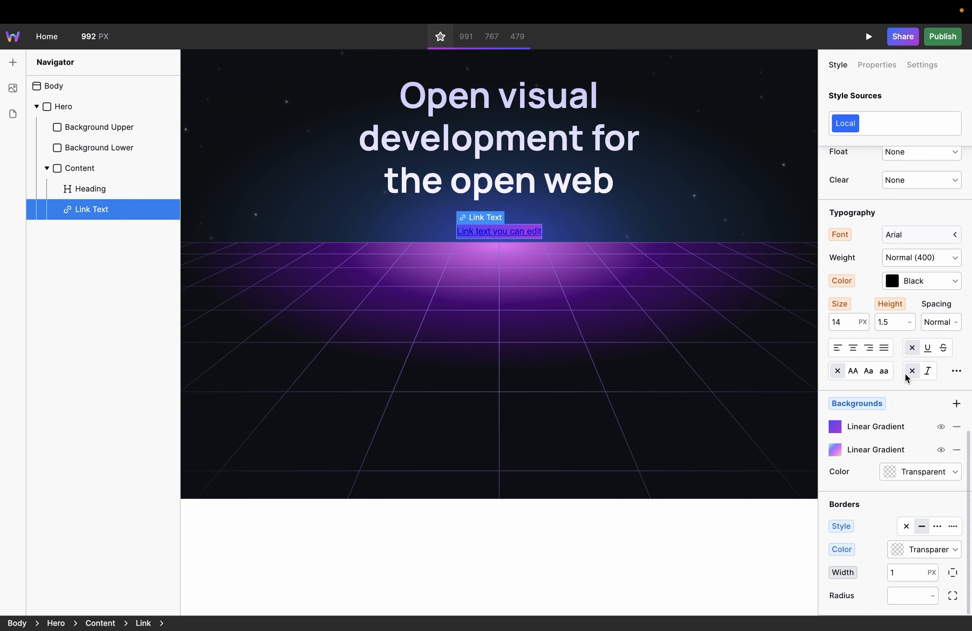
Step: Set the link's border width to 2 px and its corner radius to 12 px
left_click(904, 570)
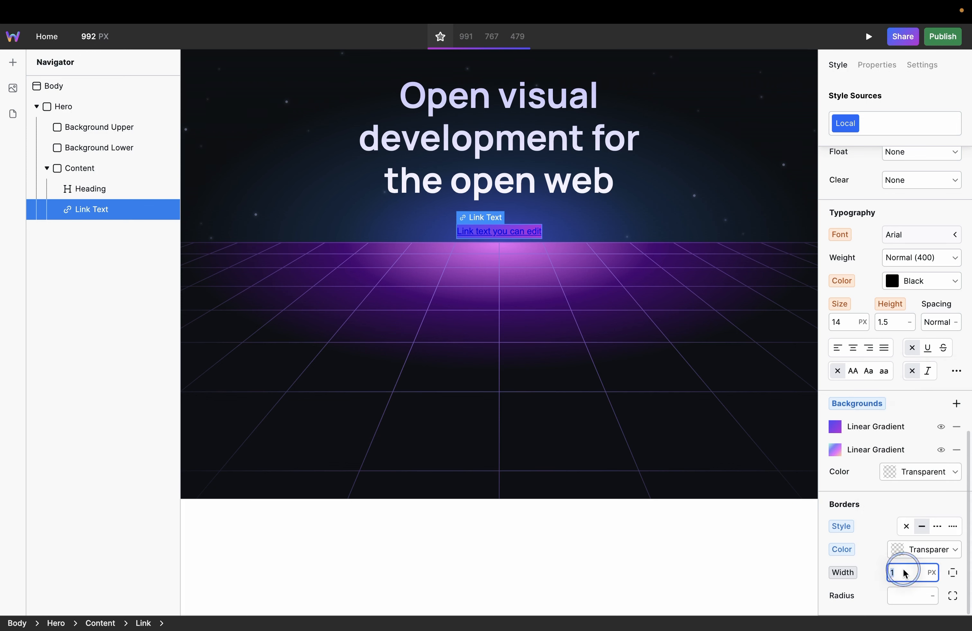
type("2")
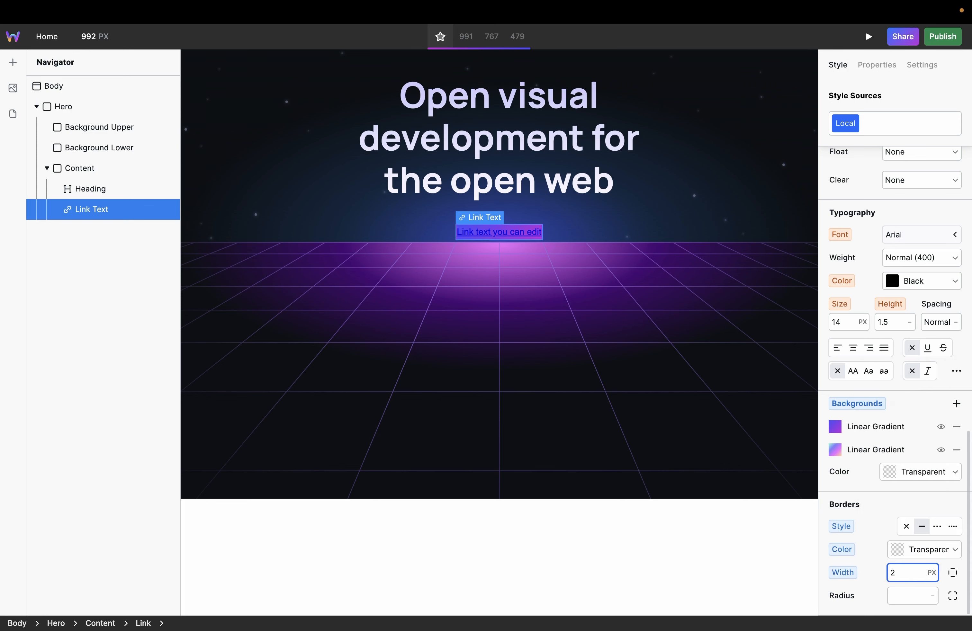
left_click(914, 597)
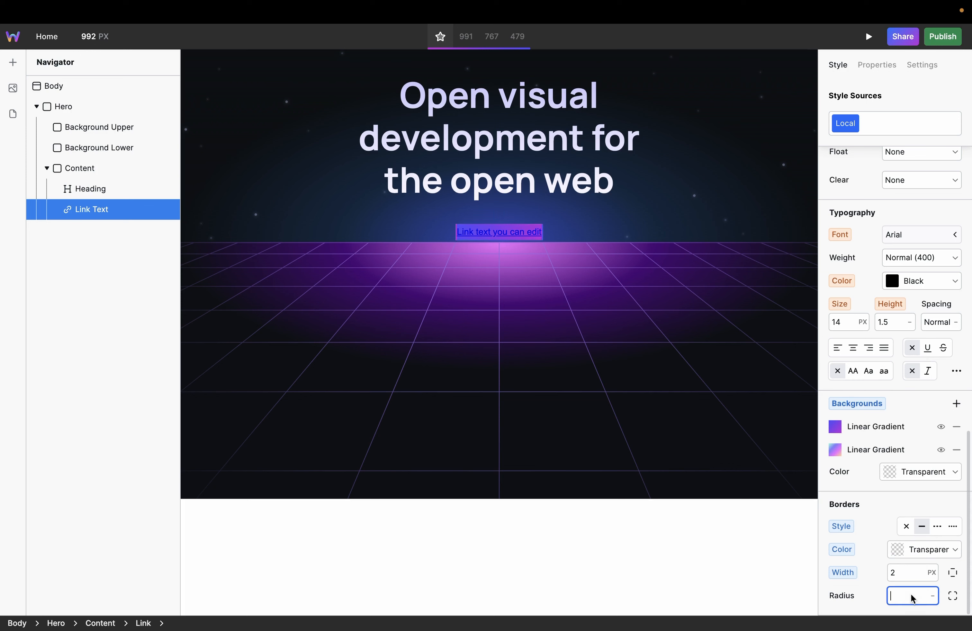
type("12")
key("Return")
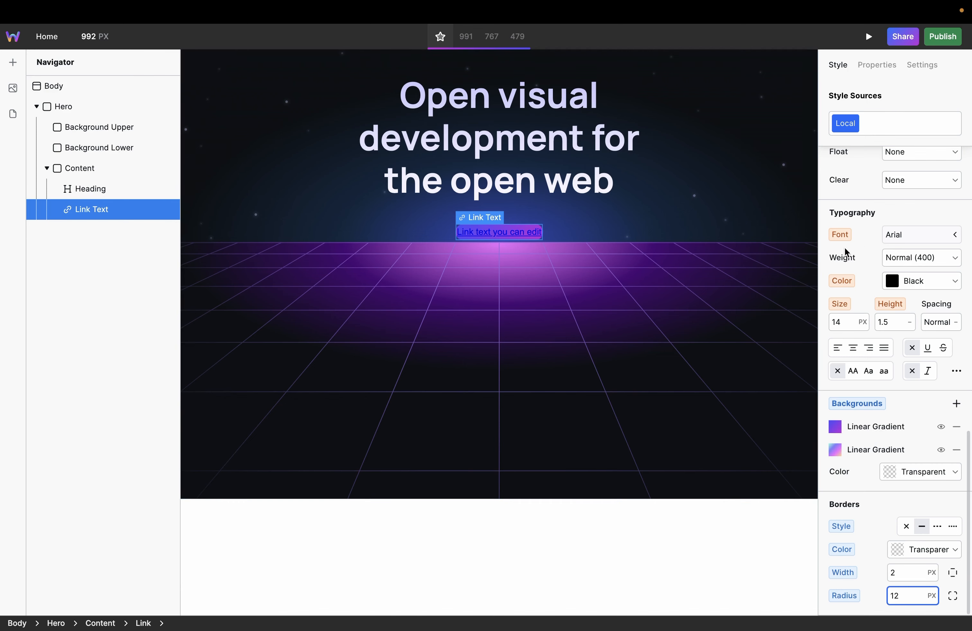
Step: Set the link's padding to 19 px on all four sides
scroll(864, 248, "up", 10)
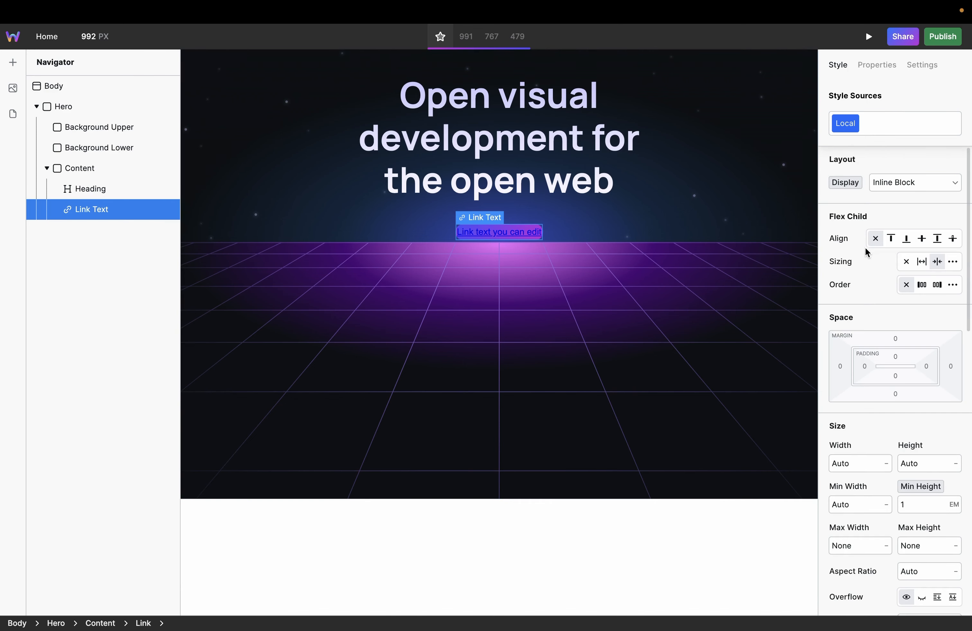
left_click(888, 356)
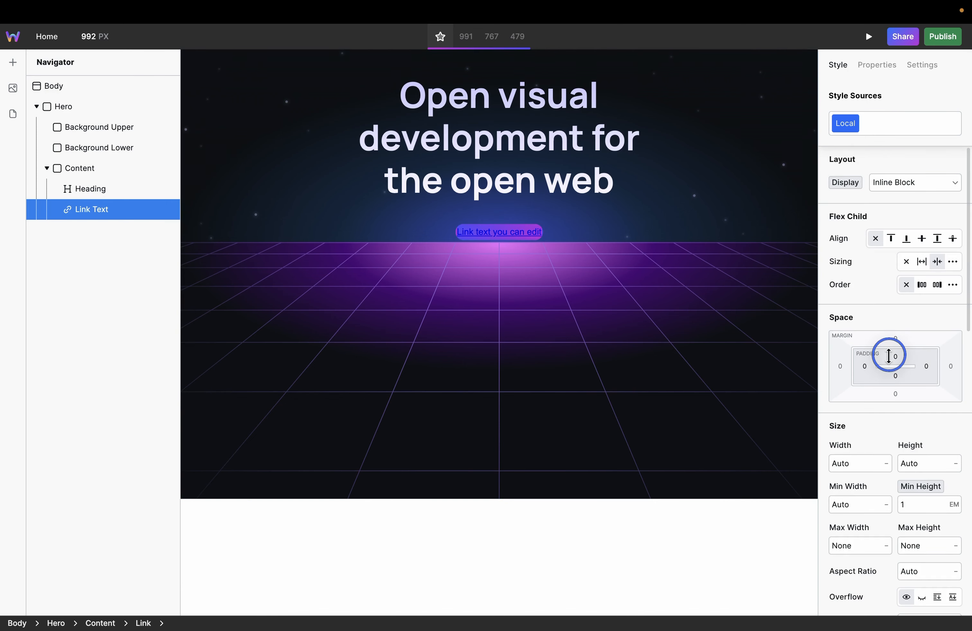
left_click_drag(888, 356, 905, 371)
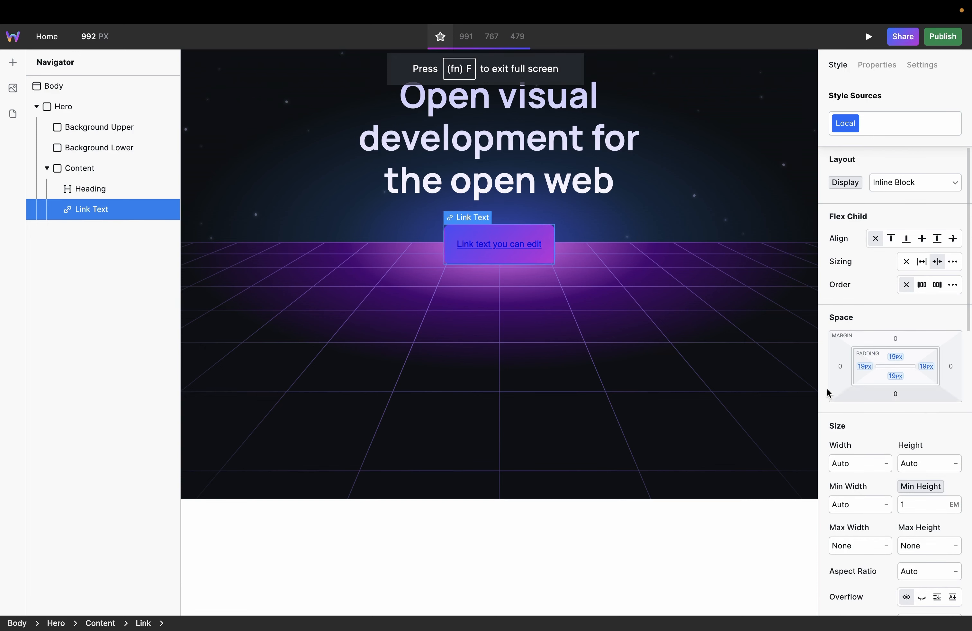
left_click(558, 292)
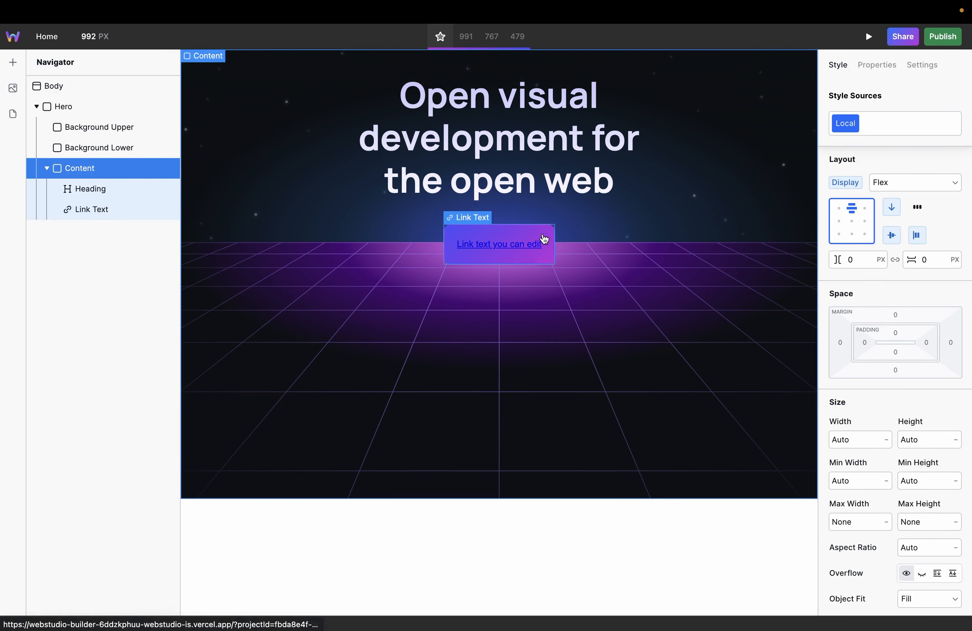
Step: Set the Clip of the link's upper blue-to-purple gradient background to Padding Box
scroll(906, 491, "down", 10)
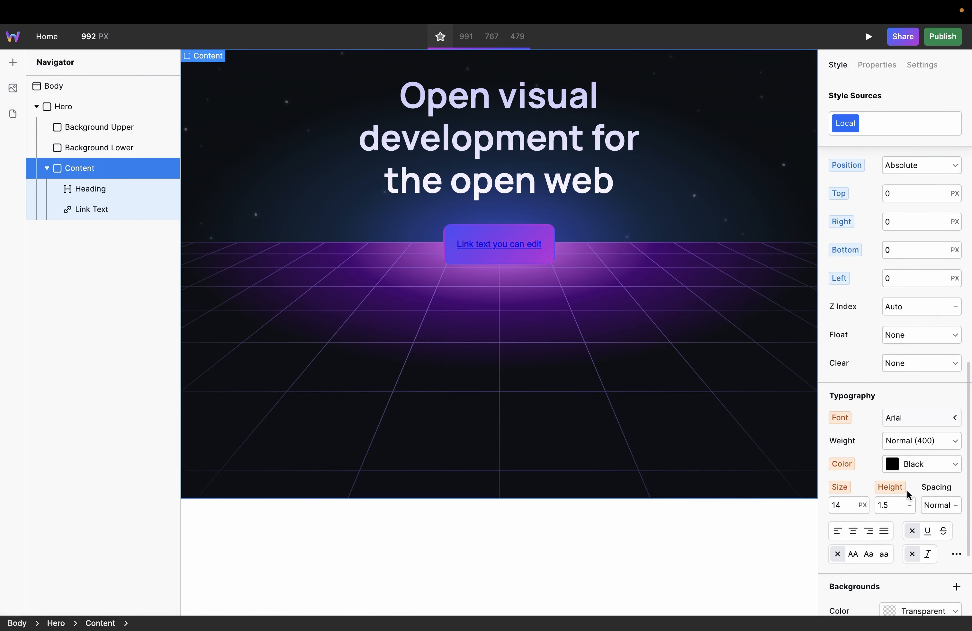
scroll(907, 490, "down", 3)
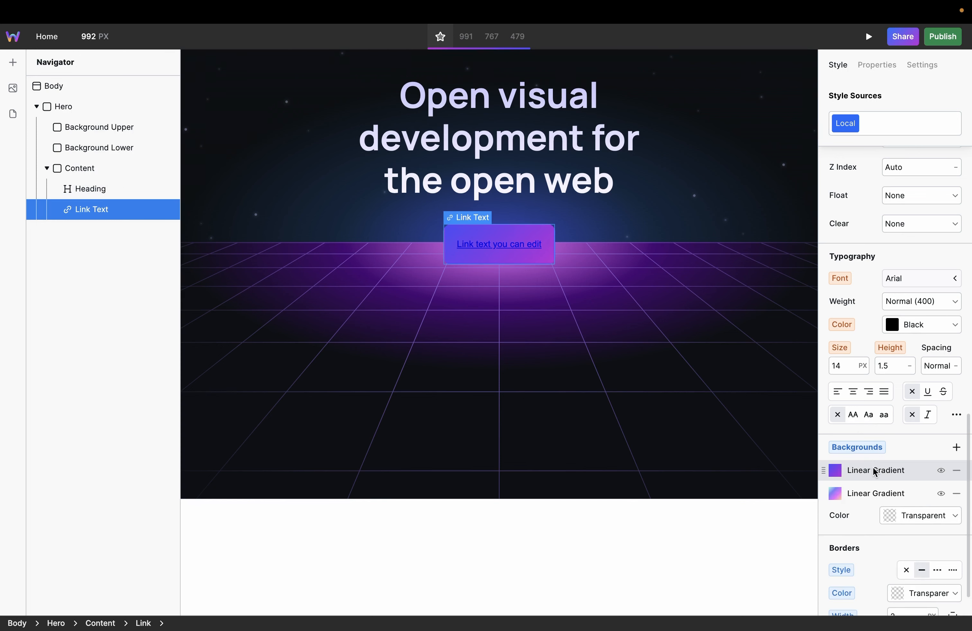
left_click(874, 471)
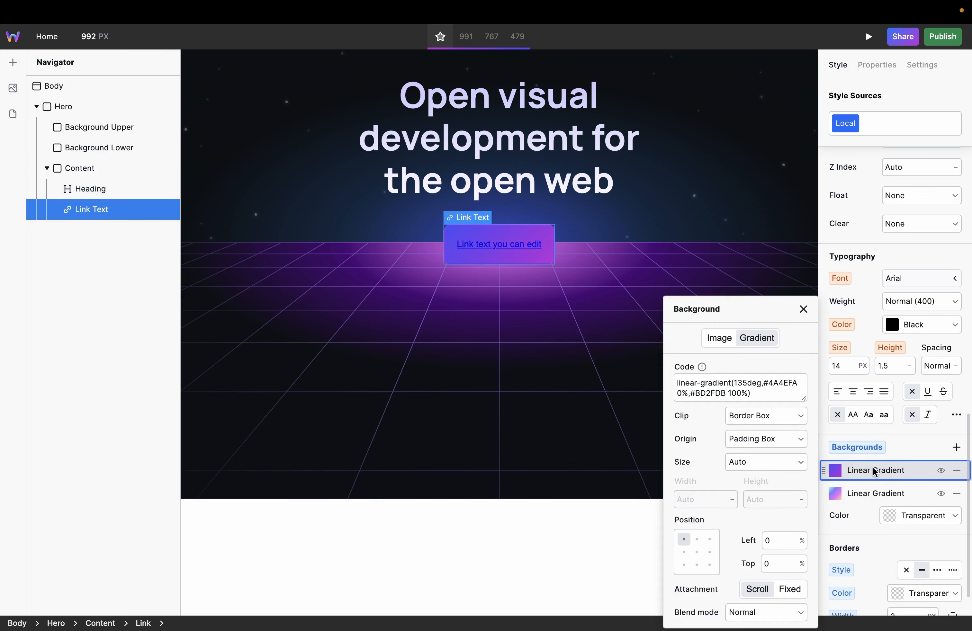
left_click(770, 416)
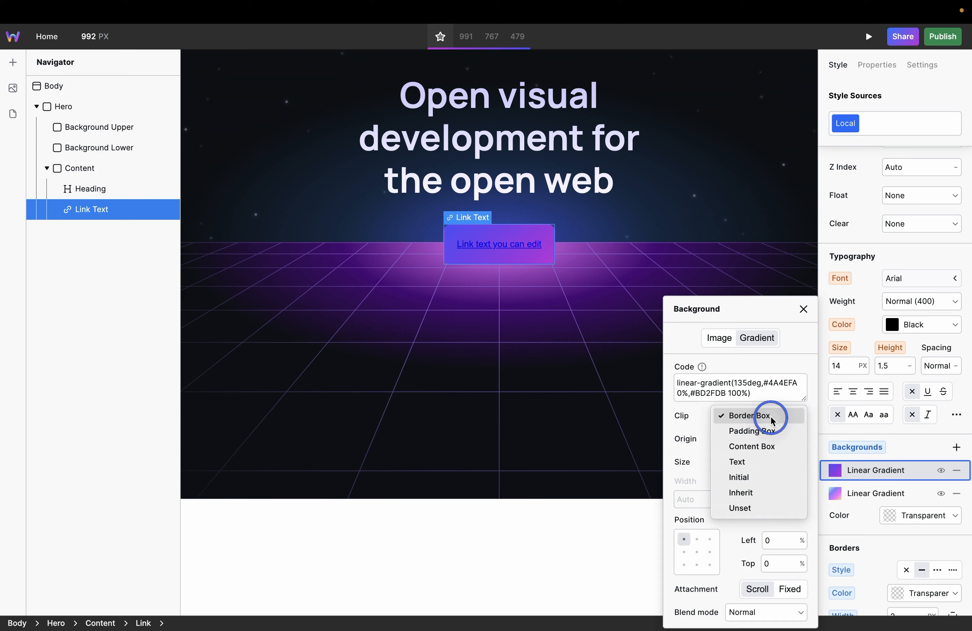
left_click(769, 428)
Step: Set the Origin of the link's lower multicolor gradient background to Border Box
left_click(875, 494)
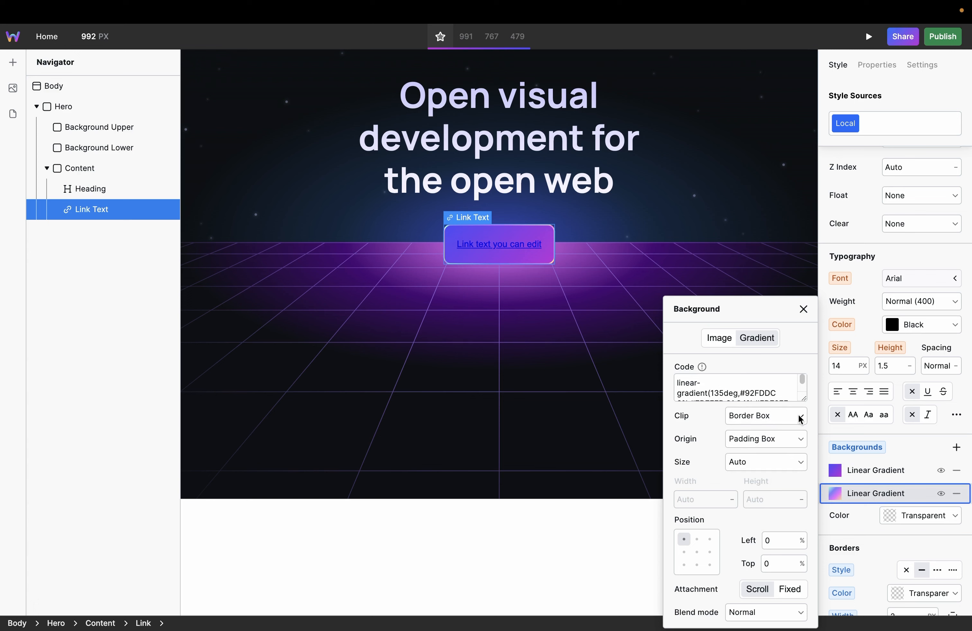
left_click(799, 438)
left_click(792, 426)
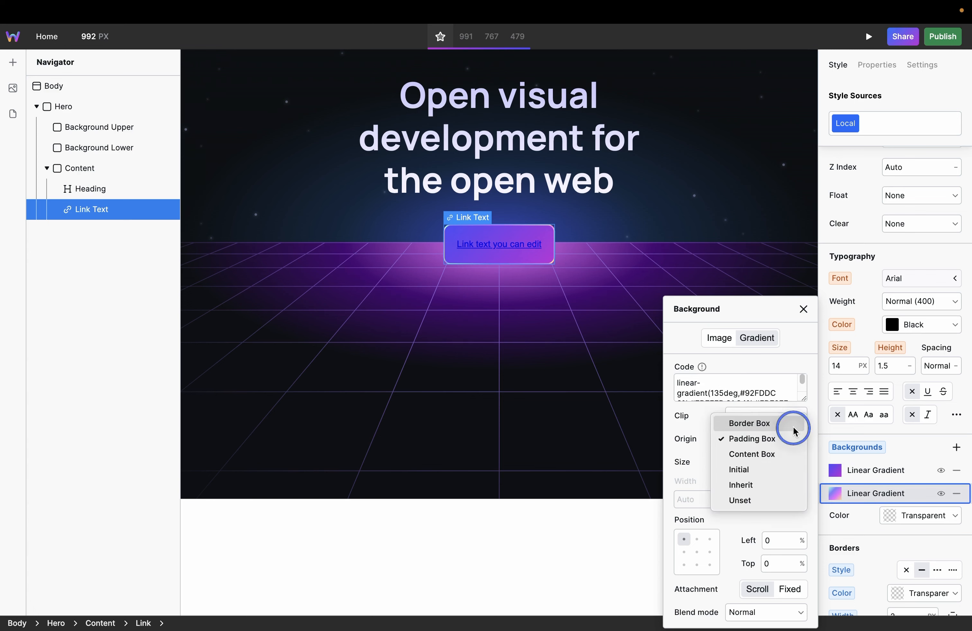
left_click(526, 266)
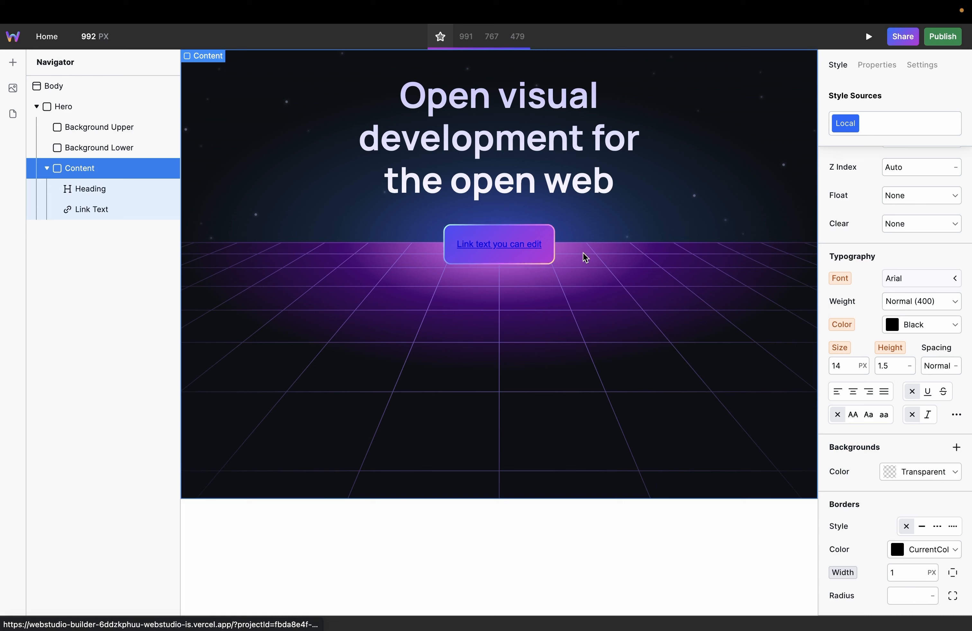
Step: Apply the existing Base Typography token to the link as a style source
left_click(913, 131)
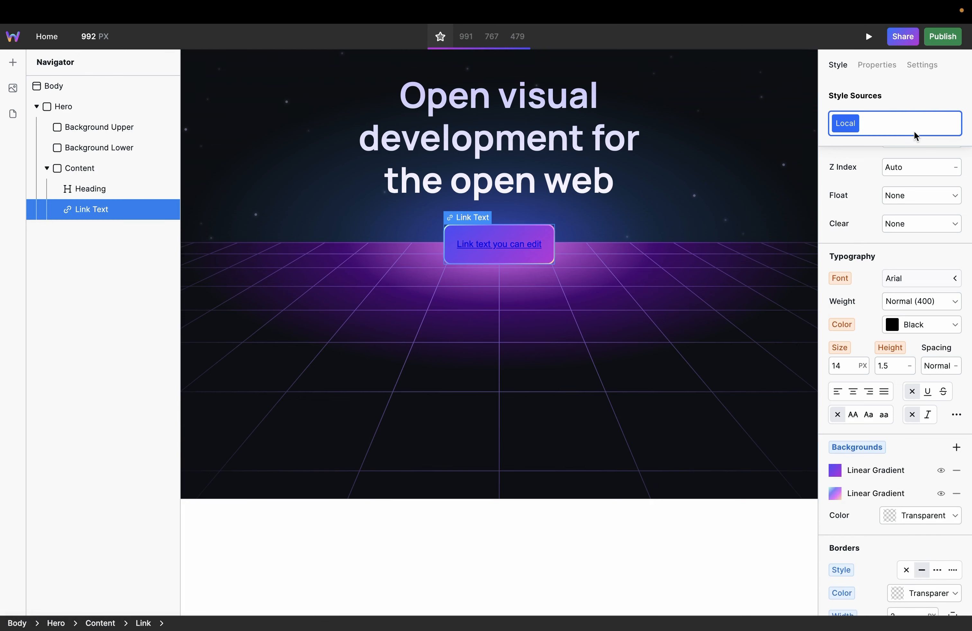
type("b")
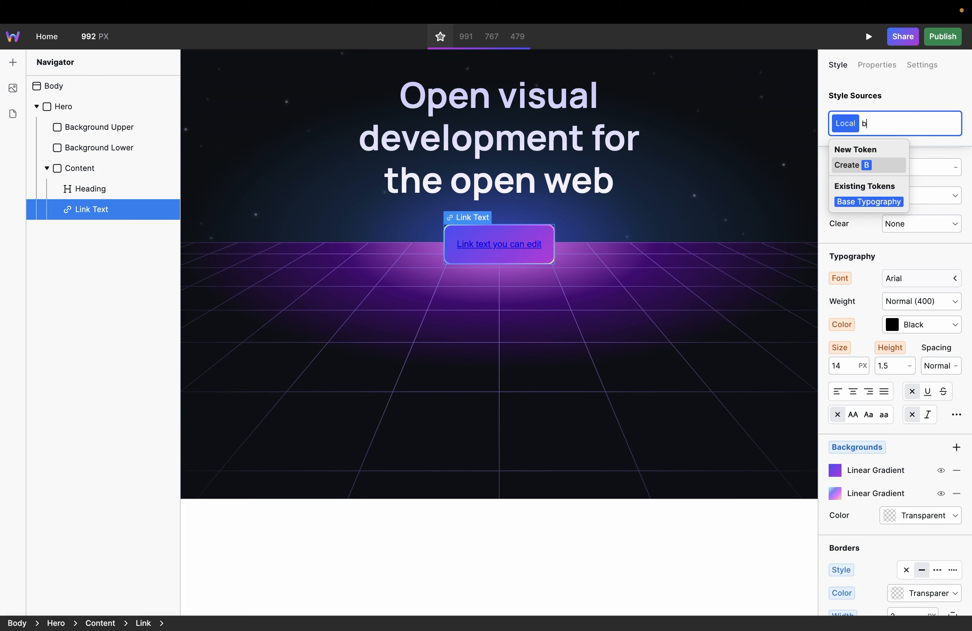
key("Down")
key("Return")
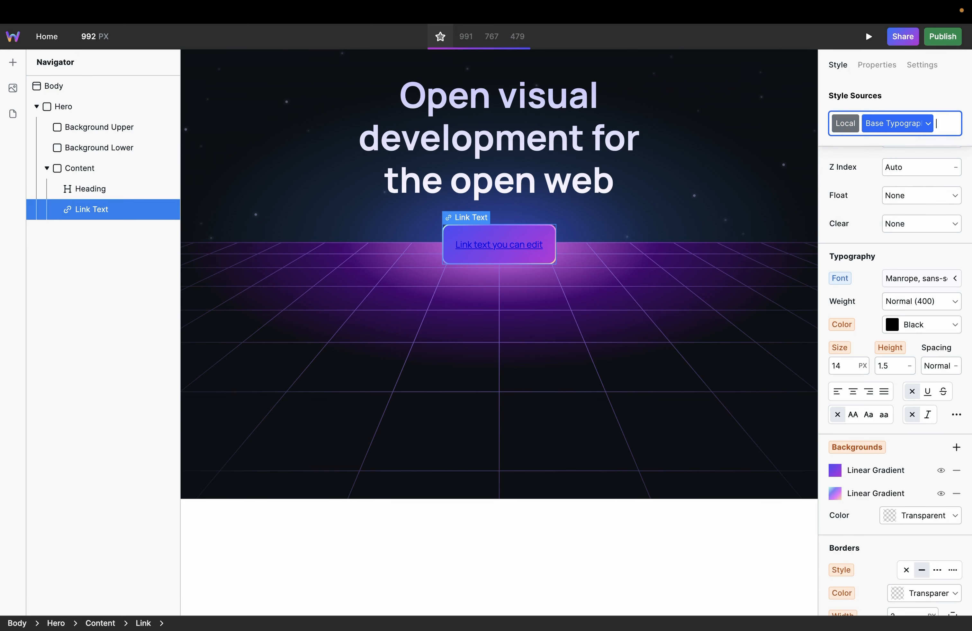
Step: Reorder the link's style sources so Local comes after Base Typography, and select Local for editing
scroll(918, 502, "down", 1)
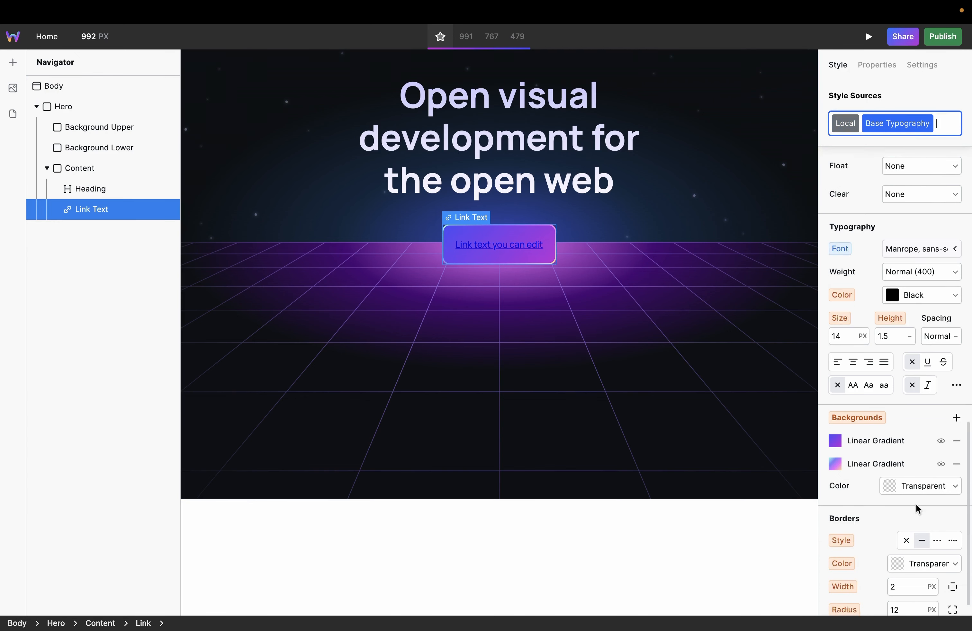
scroll(915, 503, "down", 1)
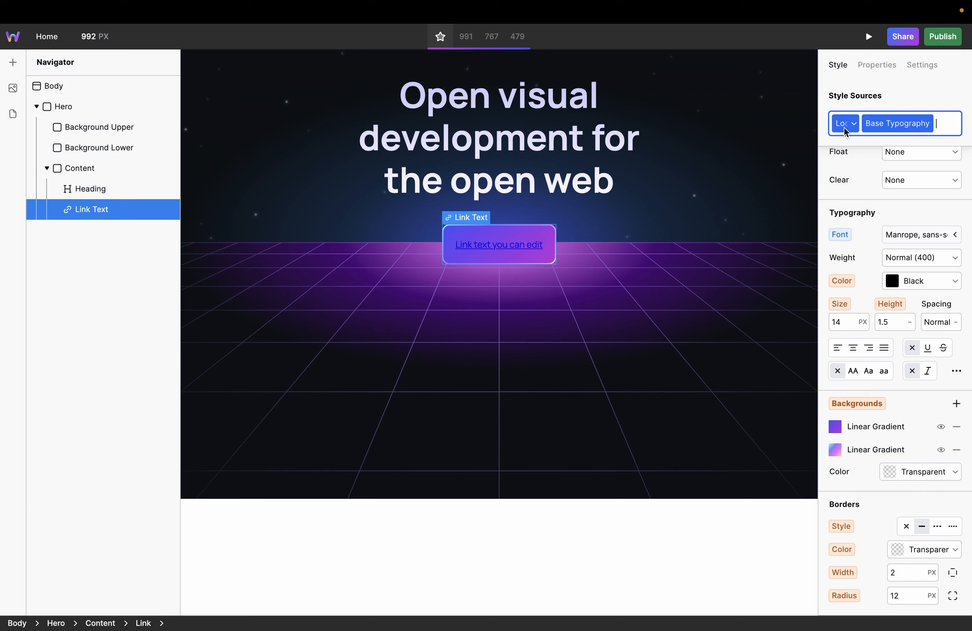
left_click(896, 124)
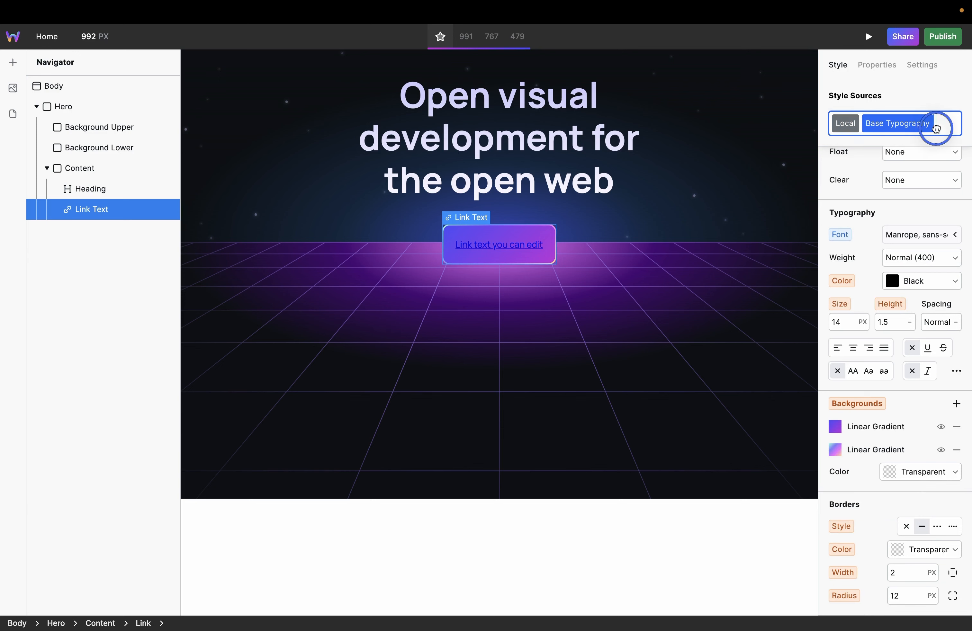
left_click_drag(936, 128, 936, 128)
left_click(912, 128)
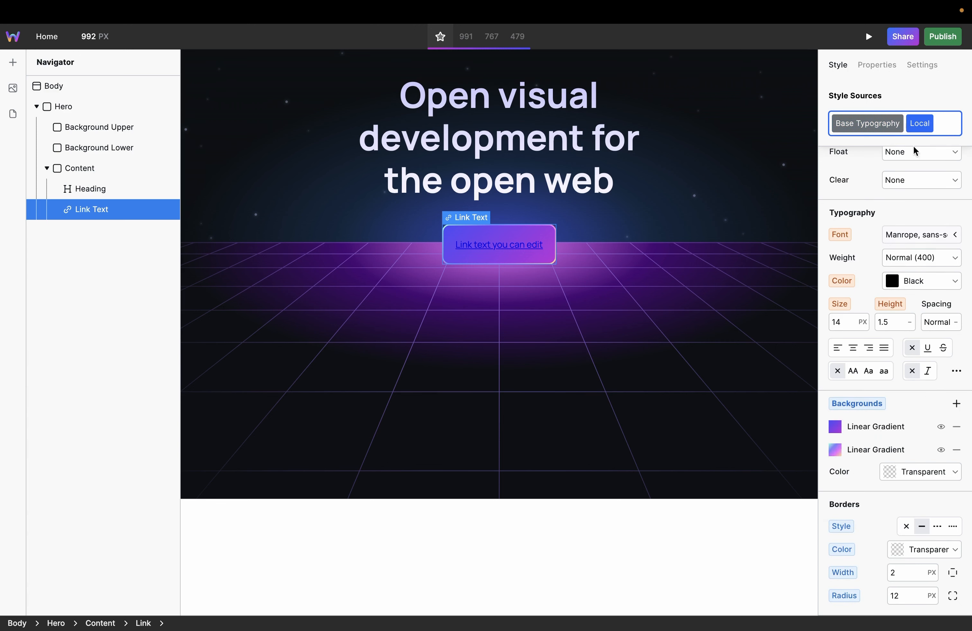
Step: Set the link's font size to 26 px and its line height to 1.2 in the Local styles
mouse_move(846, 352)
left_mouse_down()
mouse_move(858, 353)
mouse_move(847, 351)
left_mouse_up()
left_click(887, 355)
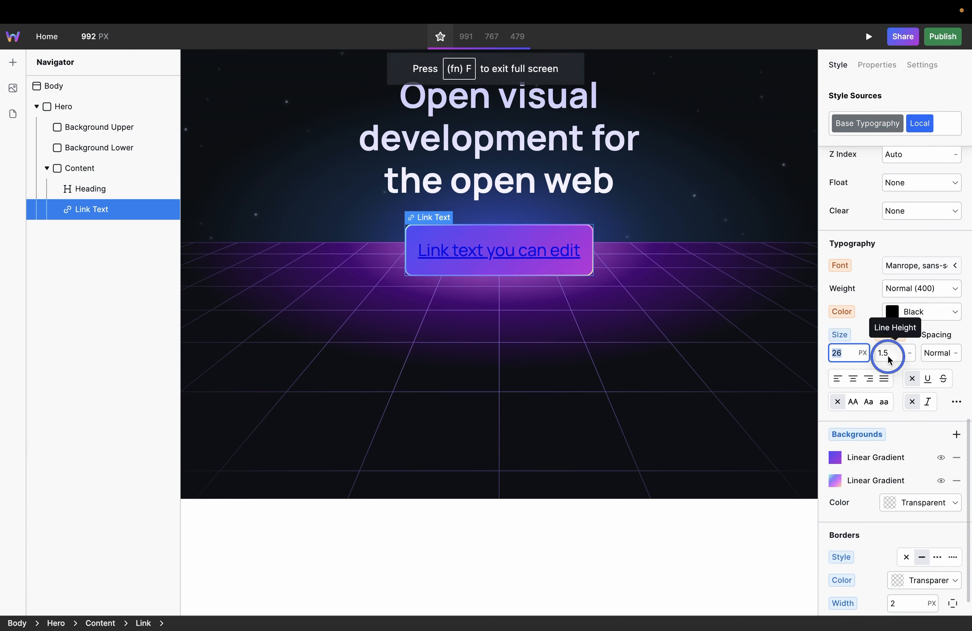
type("1.3")
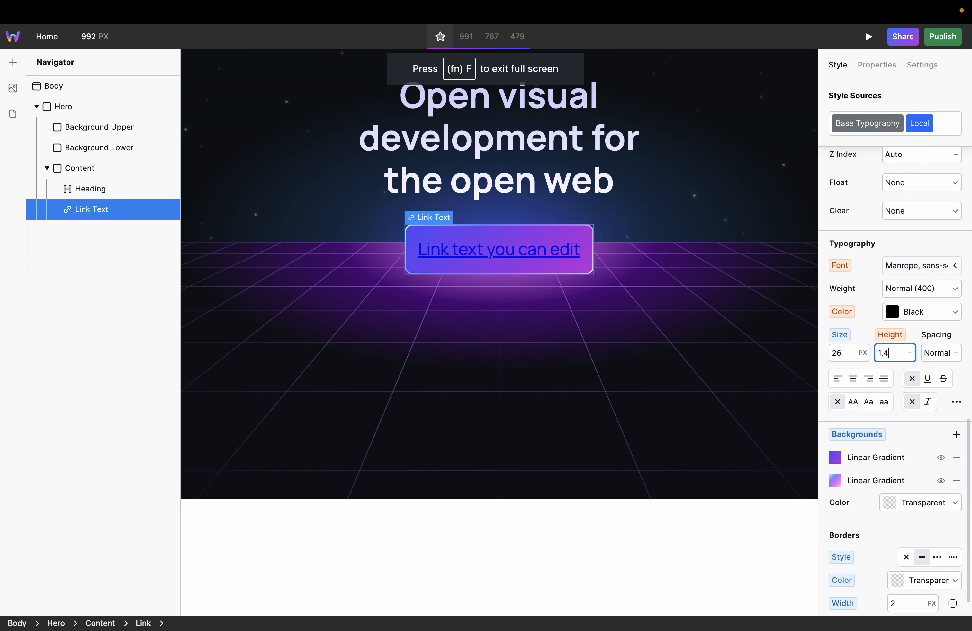
key("alt+Down")
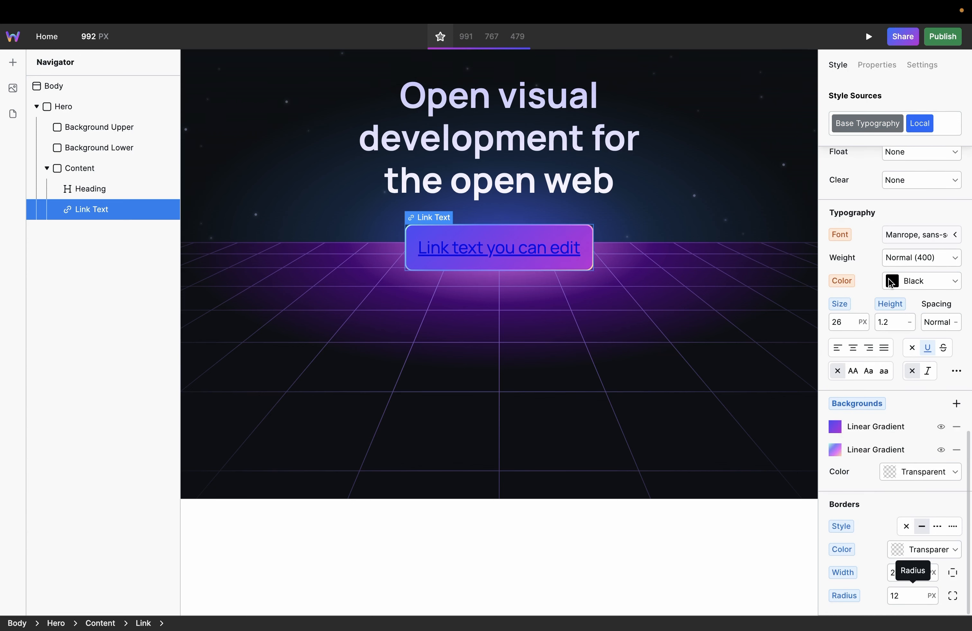
Step: Set the link's text color to white and remove its underline in the Local styles
left_click(891, 283)
left_click_drag(852, 324, 814, 306)
Step: Replace the link's placeholder text on the canvas with "Get early access"
left_click(549, 248)
double_click(550, 248)
key("ctrl+a")
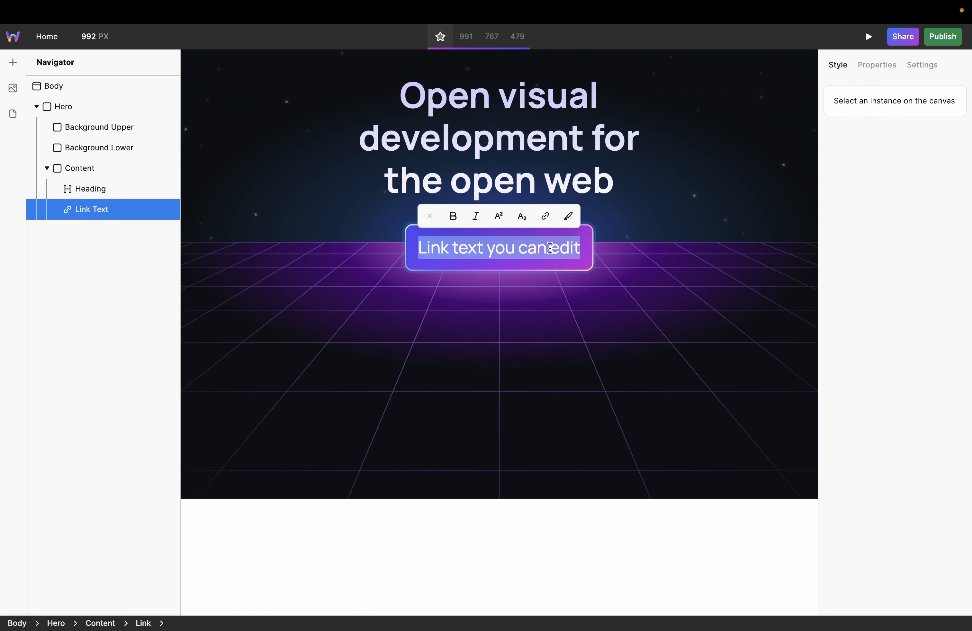
type("Get early access")
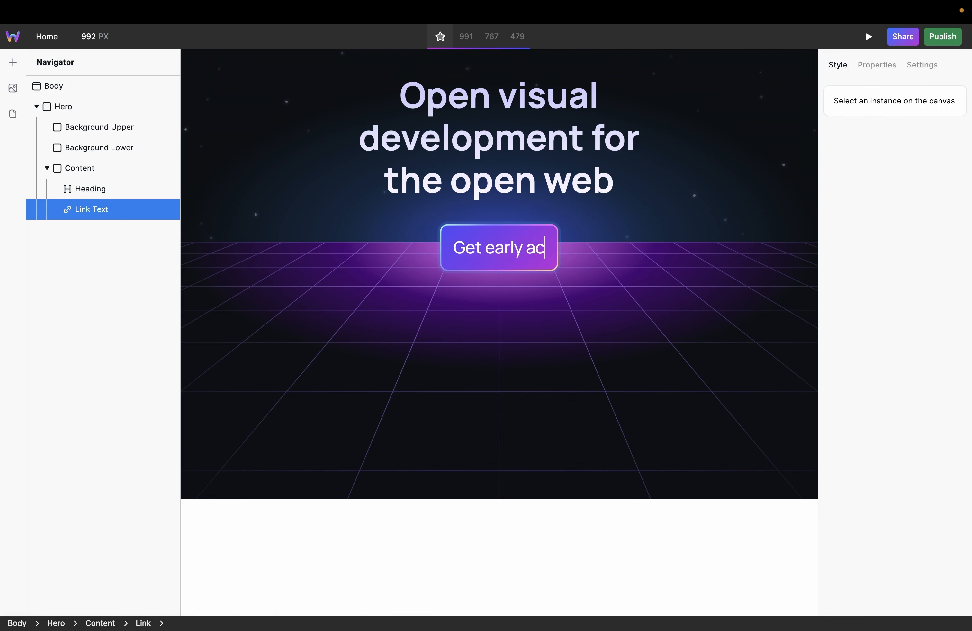
key("Escape")
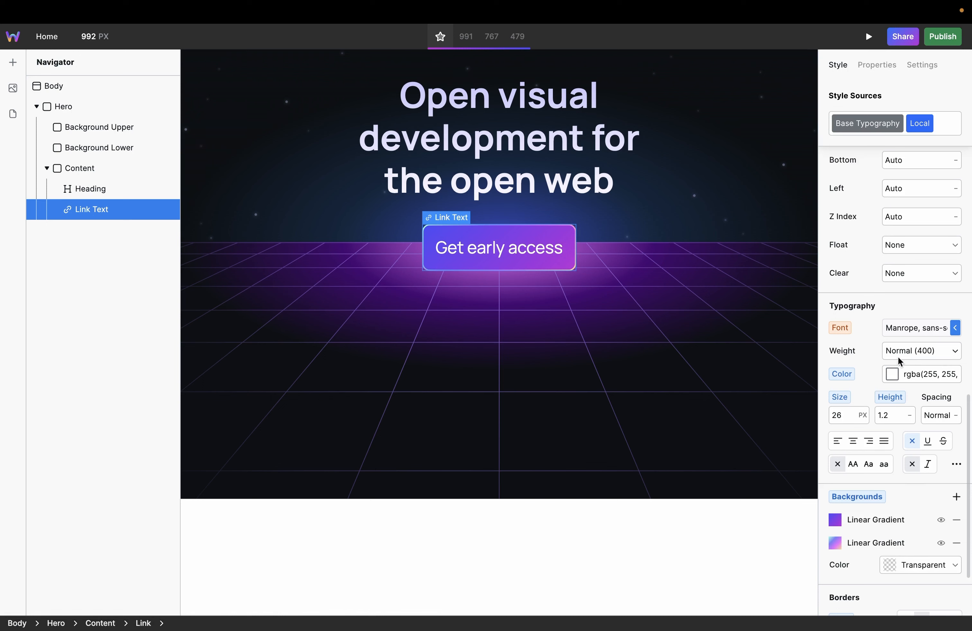
Step: Set the link's font weight to Semi Bold (600) and its font size to 1.4 rem
left_click(936, 349)
left_click(914, 381)
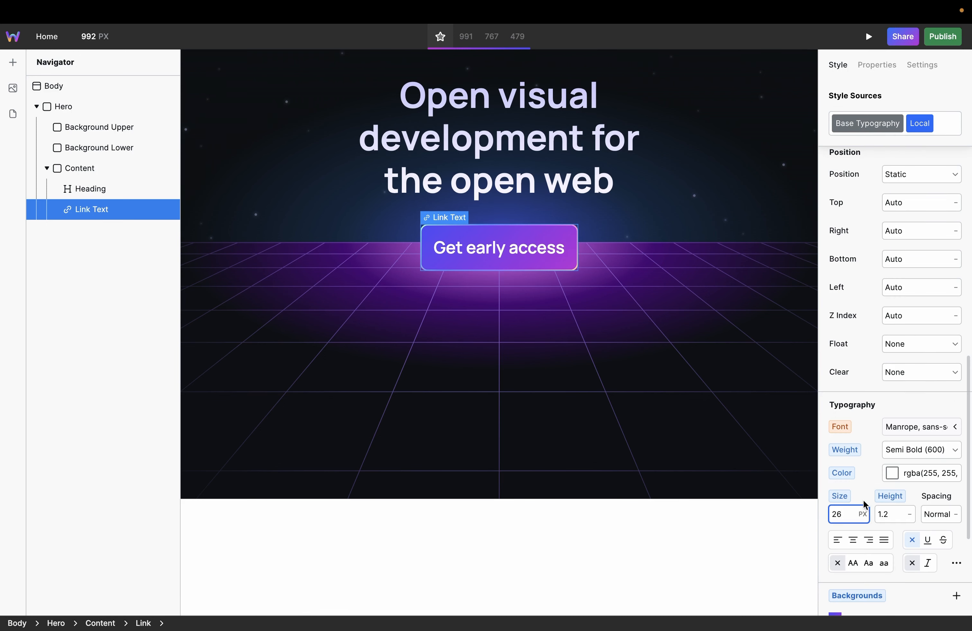
left_click(864, 514)
left_click(863, 514)
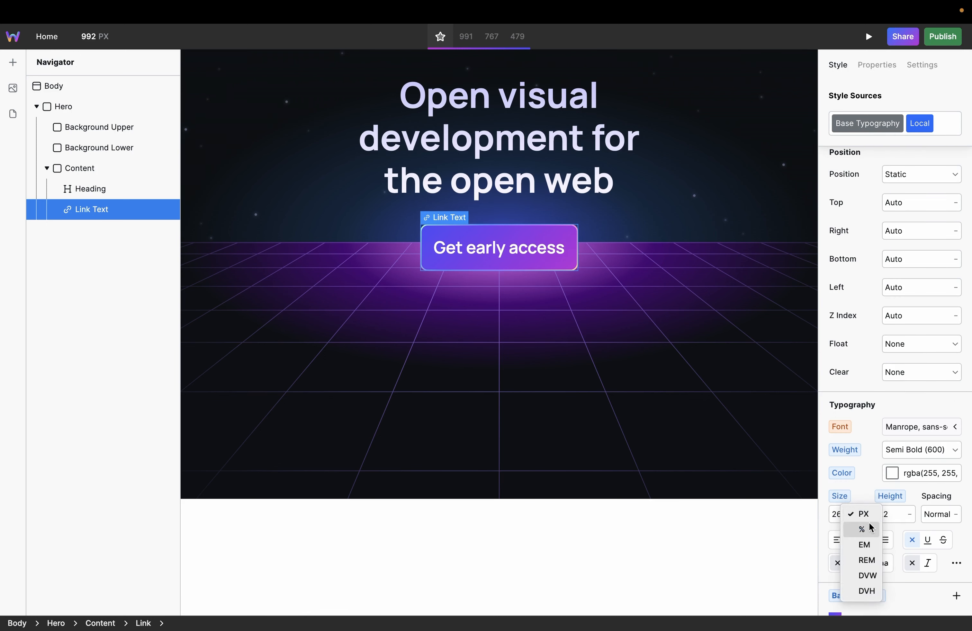
left_click(867, 560)
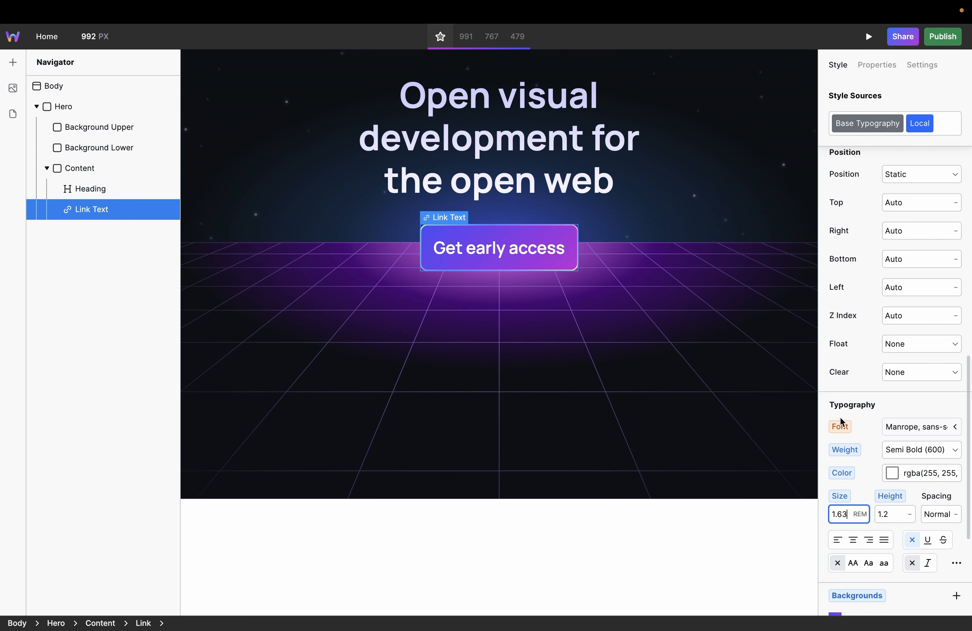
key("BackSpace")
key("BackSpace")
type("5")
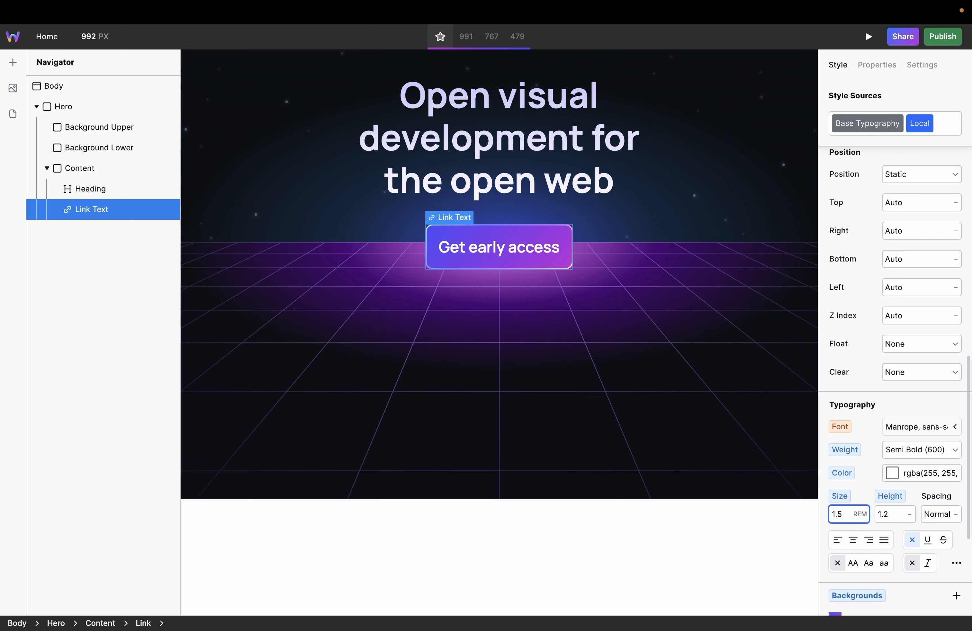
key("BackSpace")
type("4")
Step: Set the link's top and bottom padding to 11 px
scroll(874, 298, "up", 10)
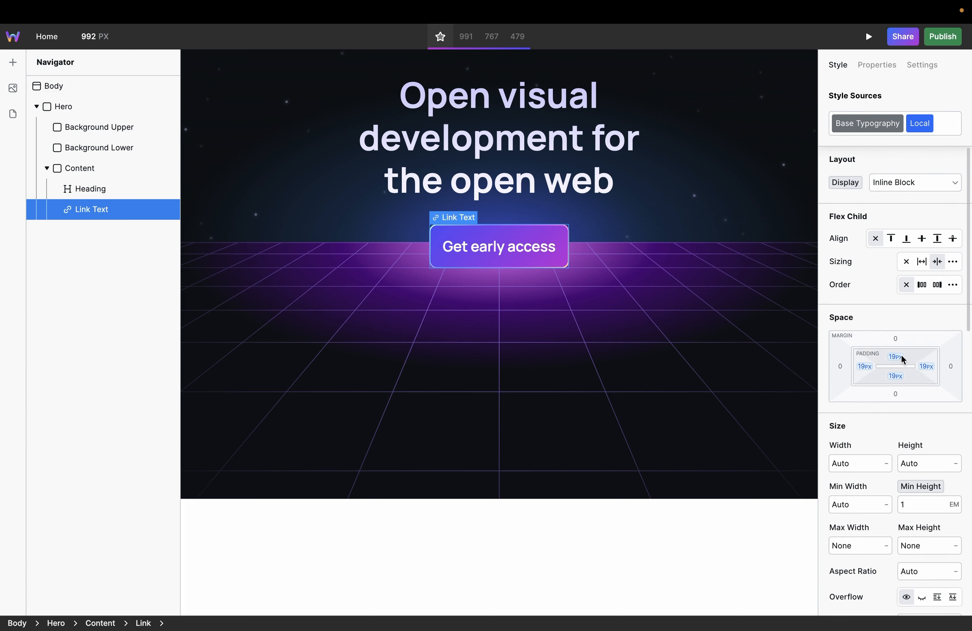
left_click_drag(900, 357, 901, 362)
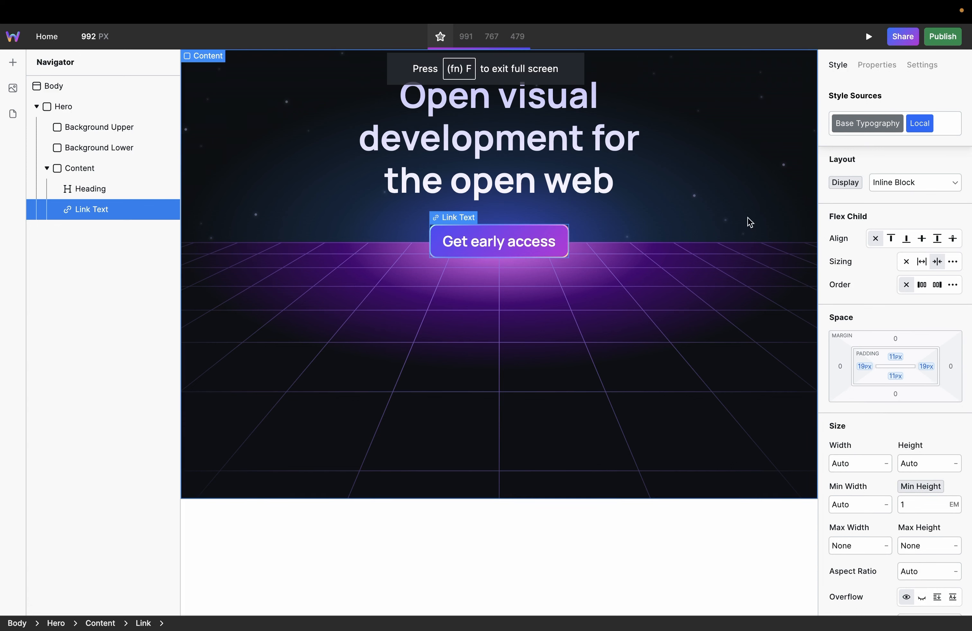
left_click(625, 262)
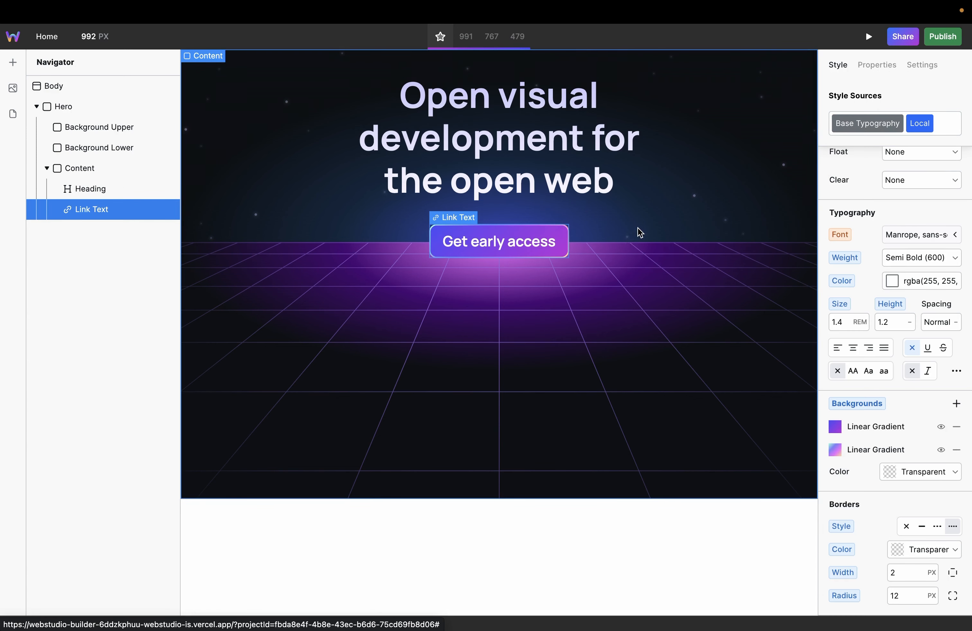
Step: Add a Hover state to the link's Local styles and set its border width to 4 px
left_click(928, 126)
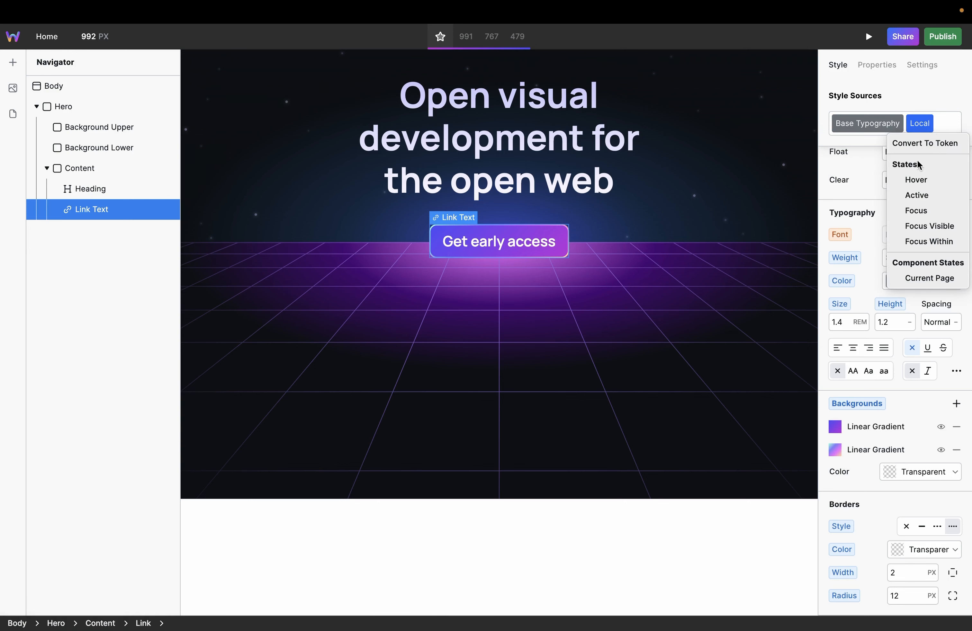
left_click(915, 180)
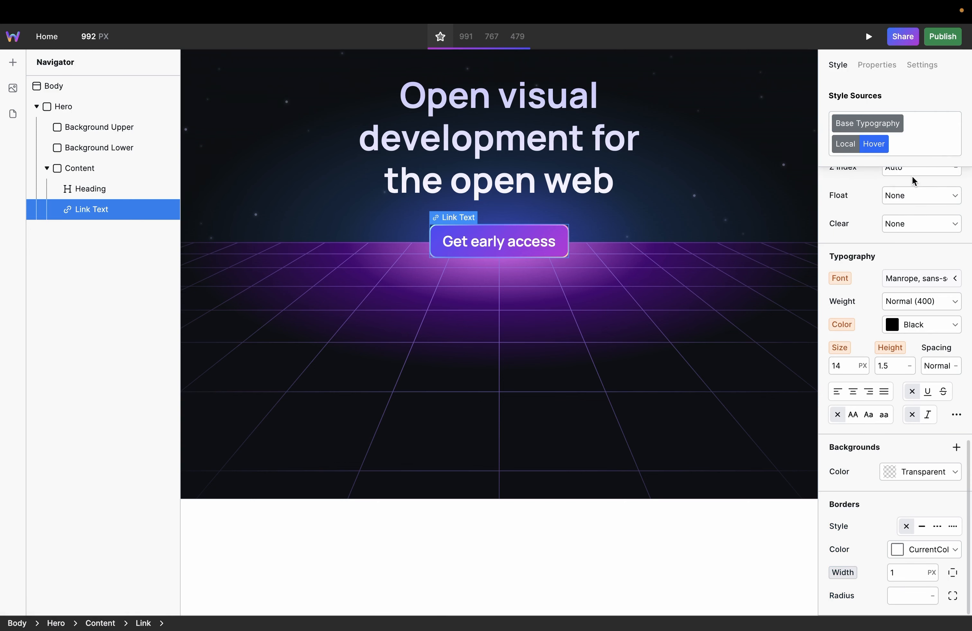
left_click(899, 574)
type("4")
key("Return")
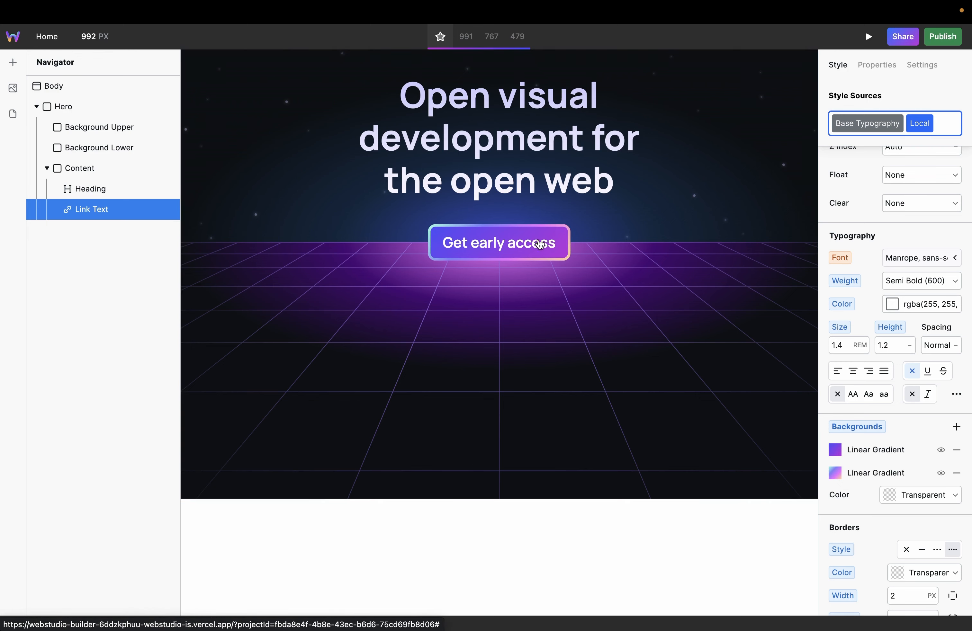
Step: Set the left and right padding of the link's Hover state to 17 px
scroll(912, 246, "up", 15)
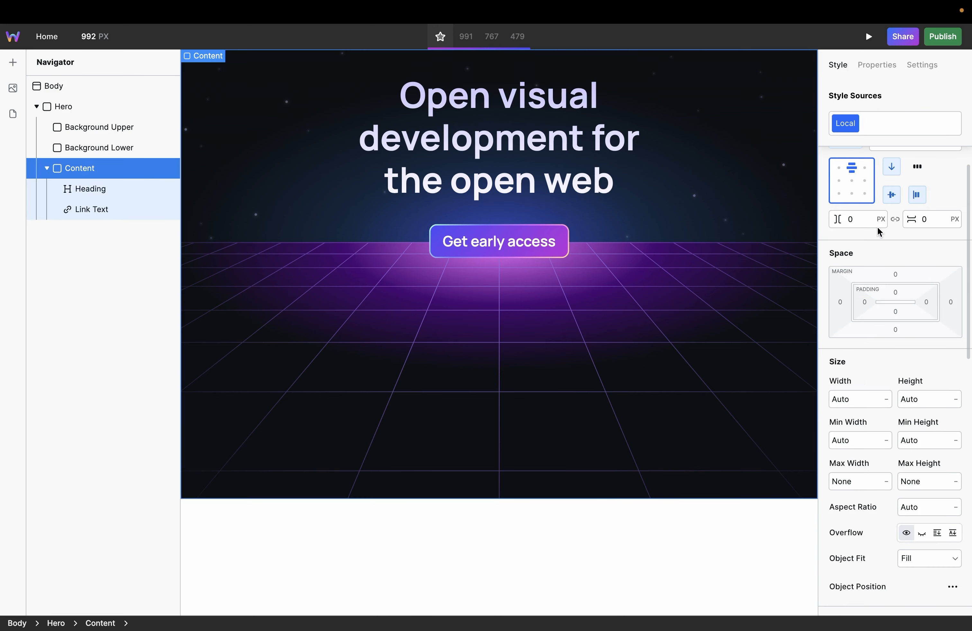
scroll(876, 228, "up", 2)
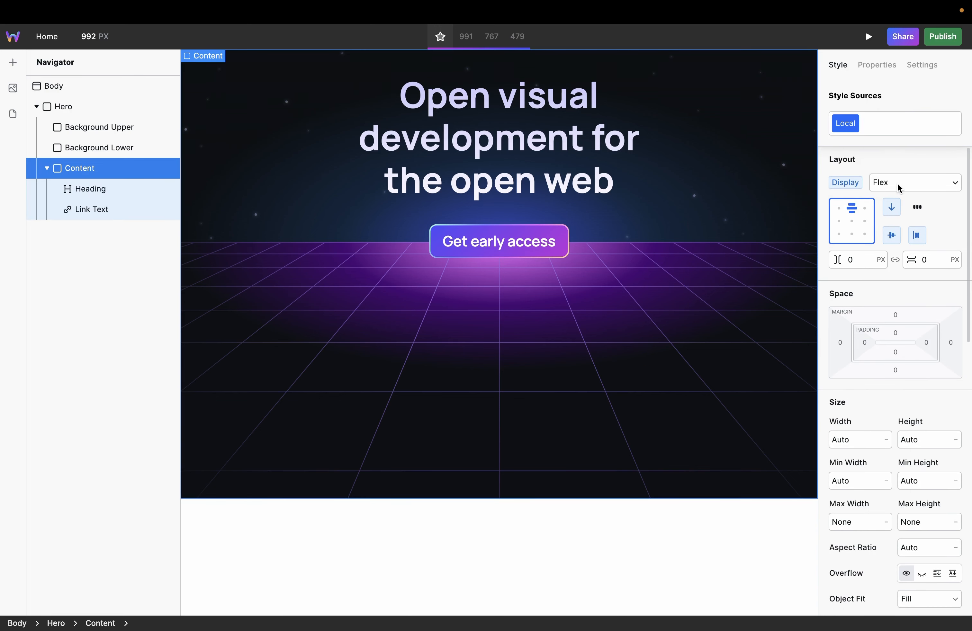
left_click(499, 257)
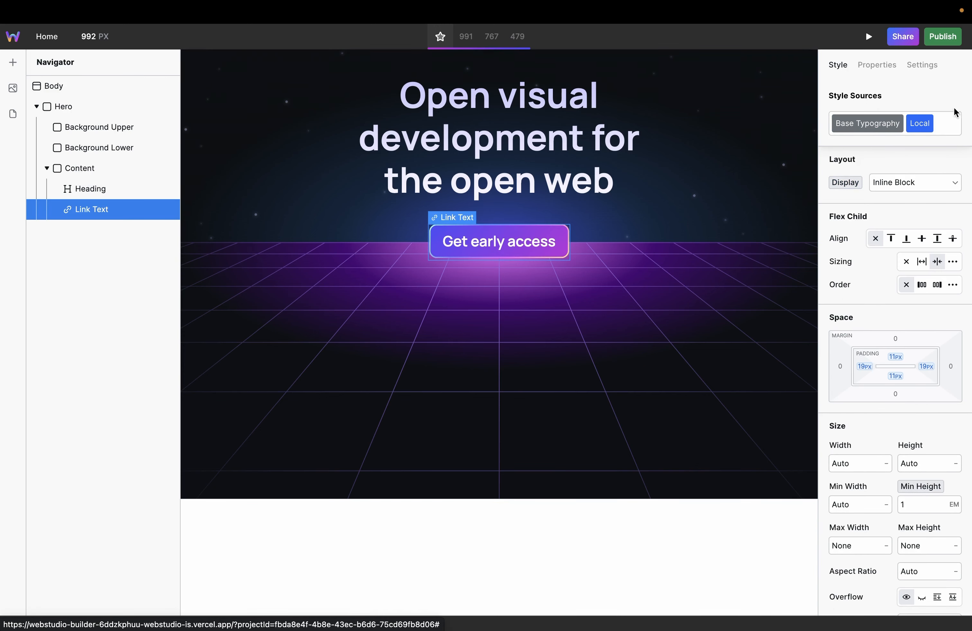
left_click(929, 124)
left_click(914, 182)
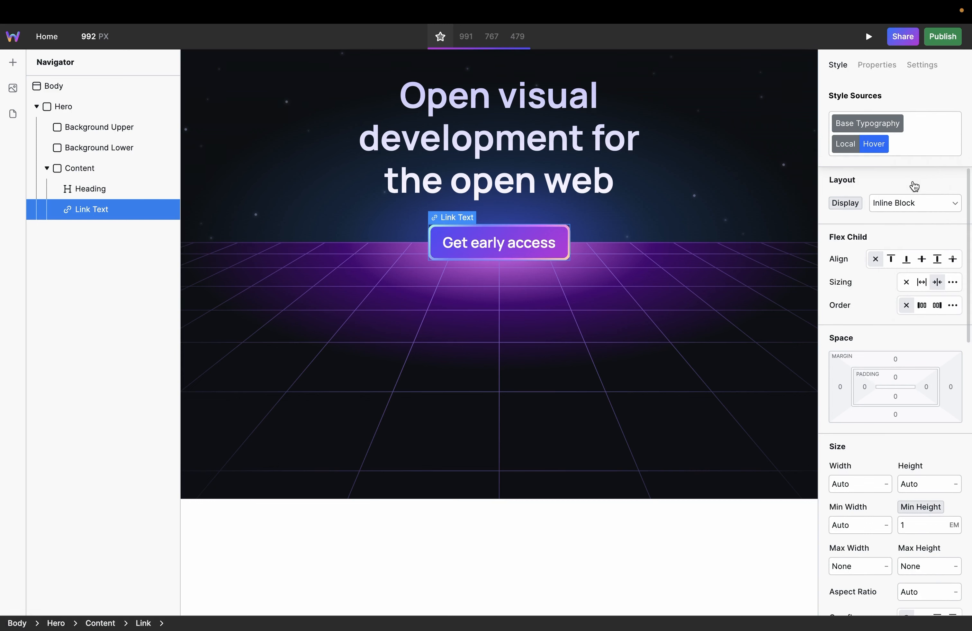
left_click(867, 387)
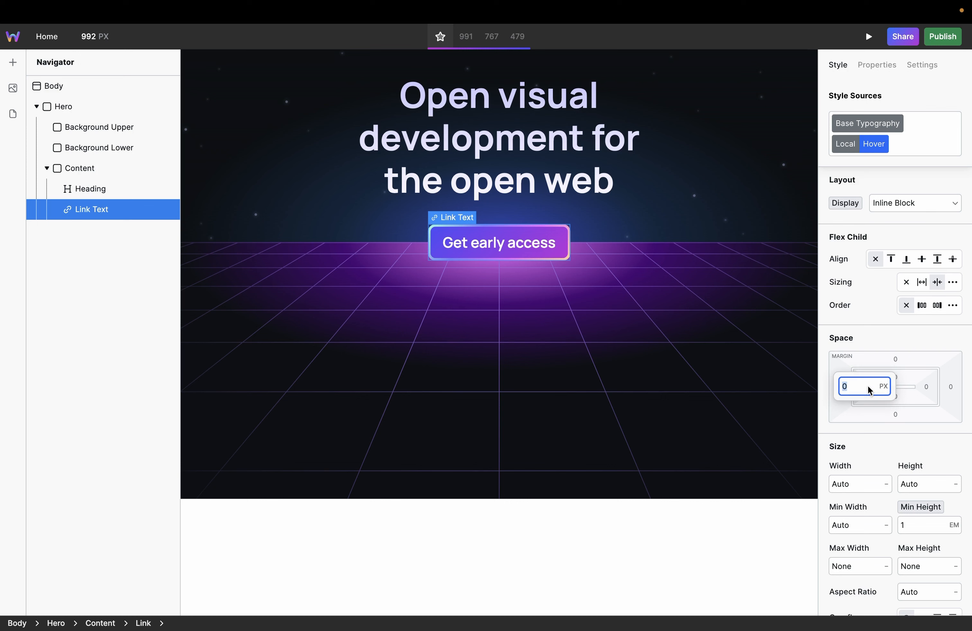
type("7")
left_click(932, 387)
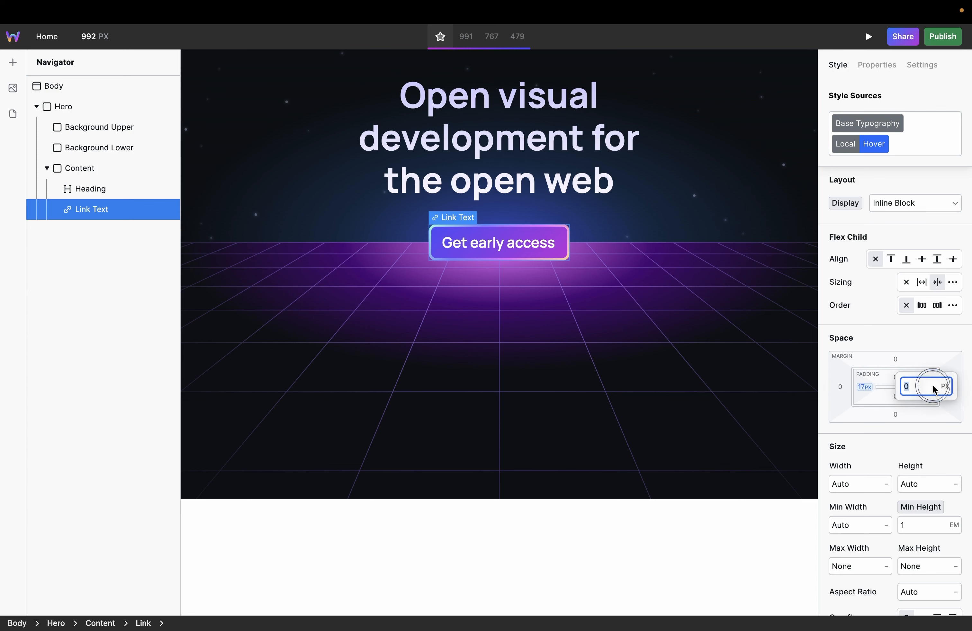
type("17")
key("Return")
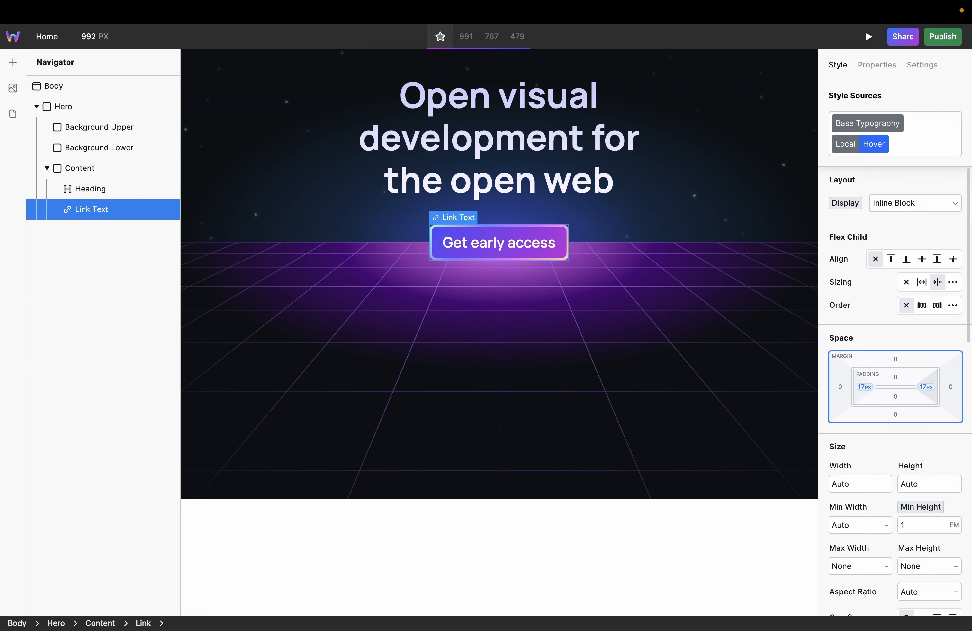
Step: Set the top and bottom padding of the link's Hover state to 9 px
left_click(894, 377)
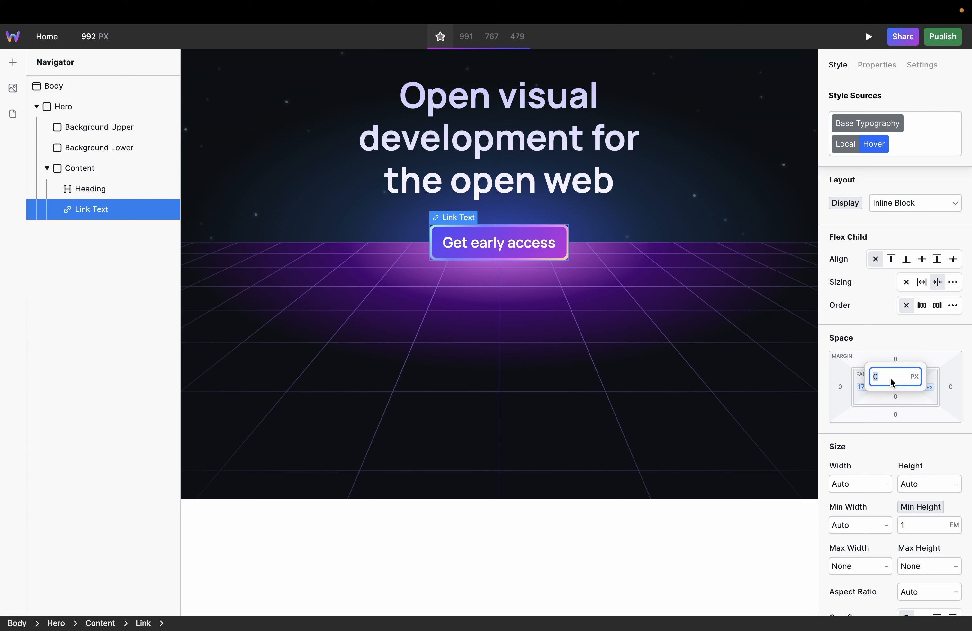
type("9")
left_click(901, 398)
type("9")
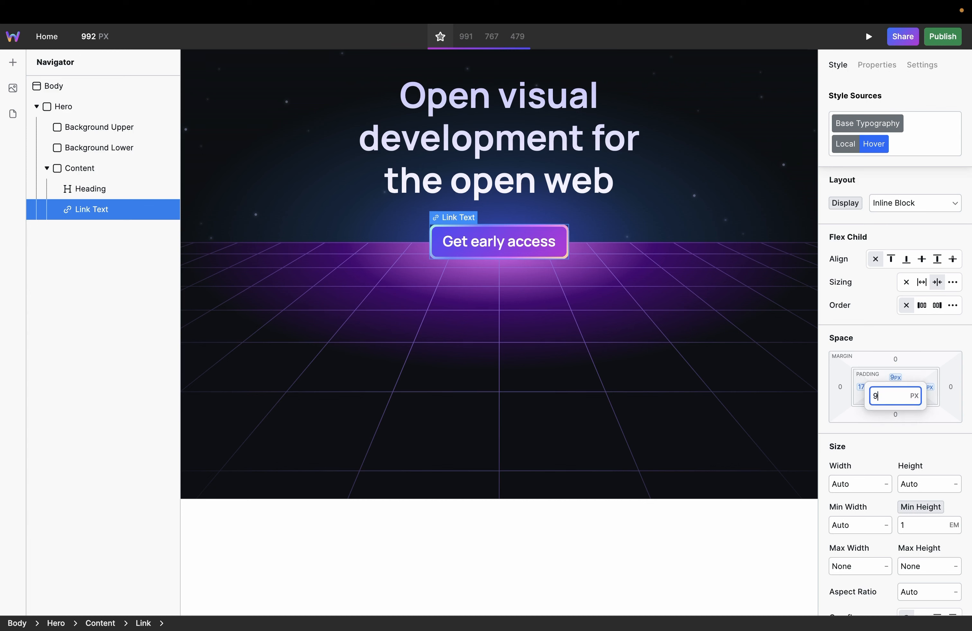
key("Return")
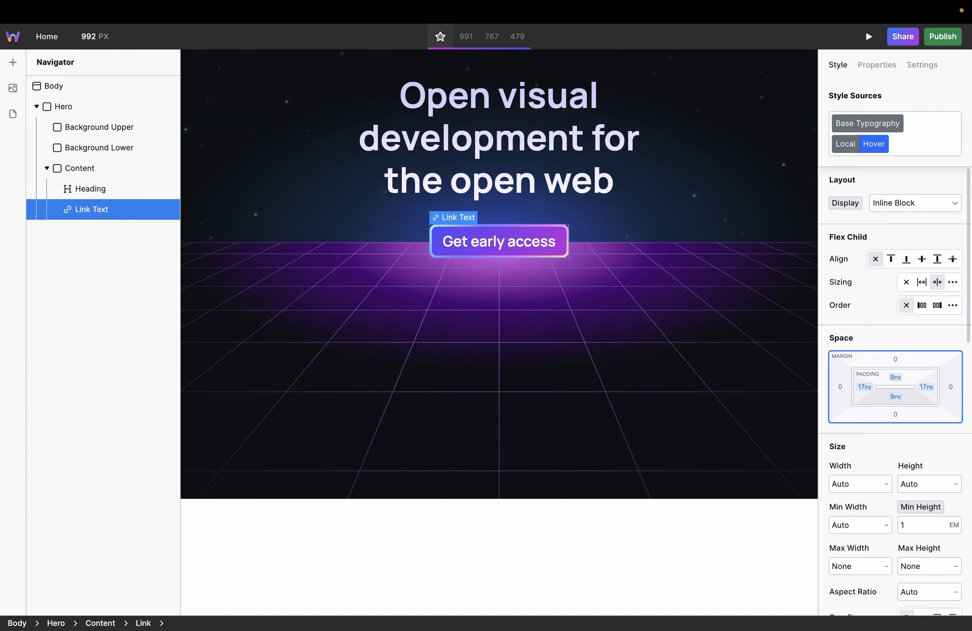
left_click(655, 222)
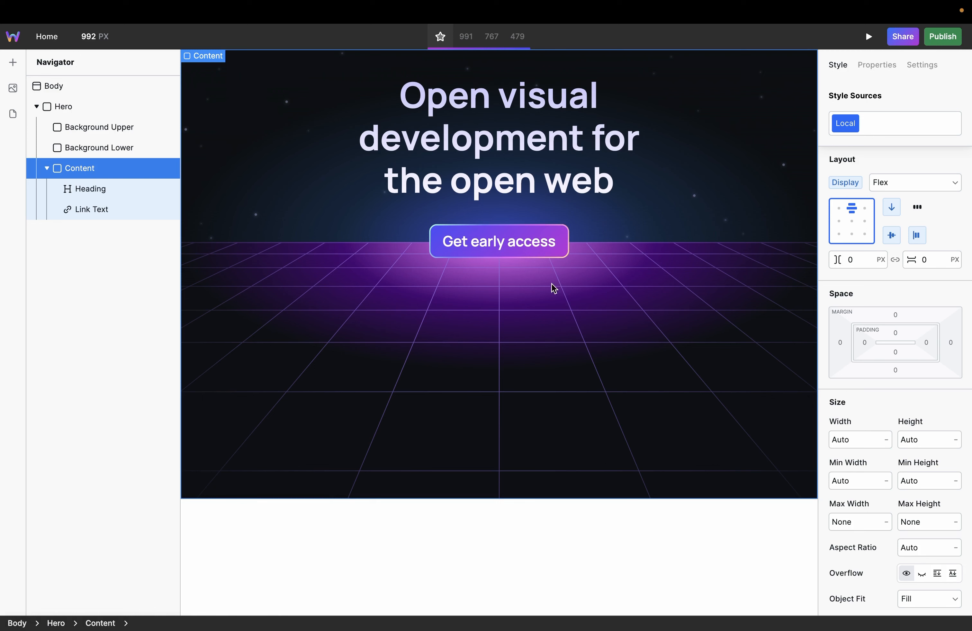
Step: Narrow the canvas to 360 px so that the 479 breakpoint is active
key("Escape")
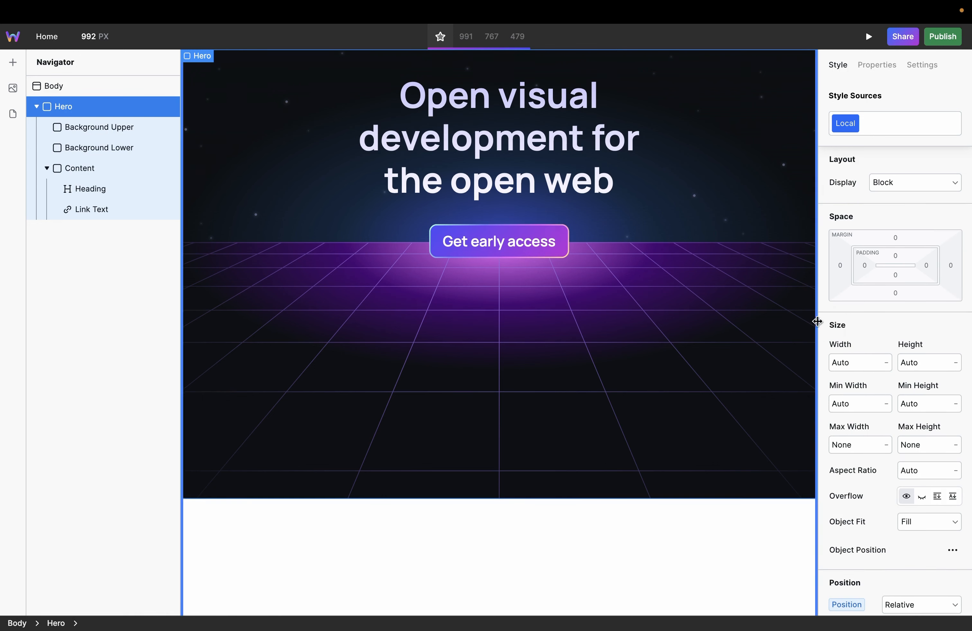
left_click(813, 326)
left_click_drag(813, 327, 612, 319)
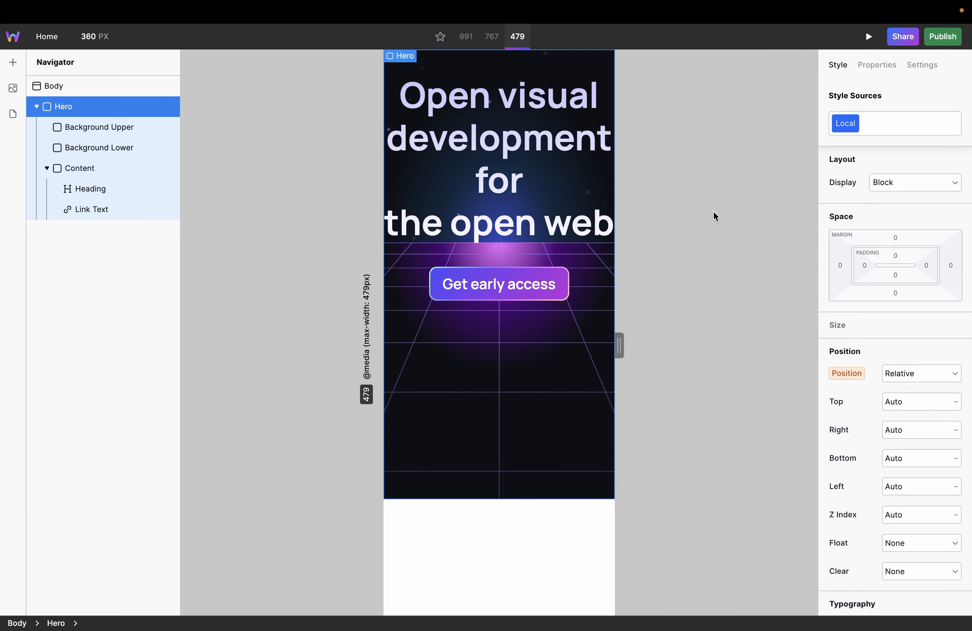
Step: At the 479 breakpoint, set the heading's Local font size to 2.4 rem and increase its top margin
left_click(560, 160)
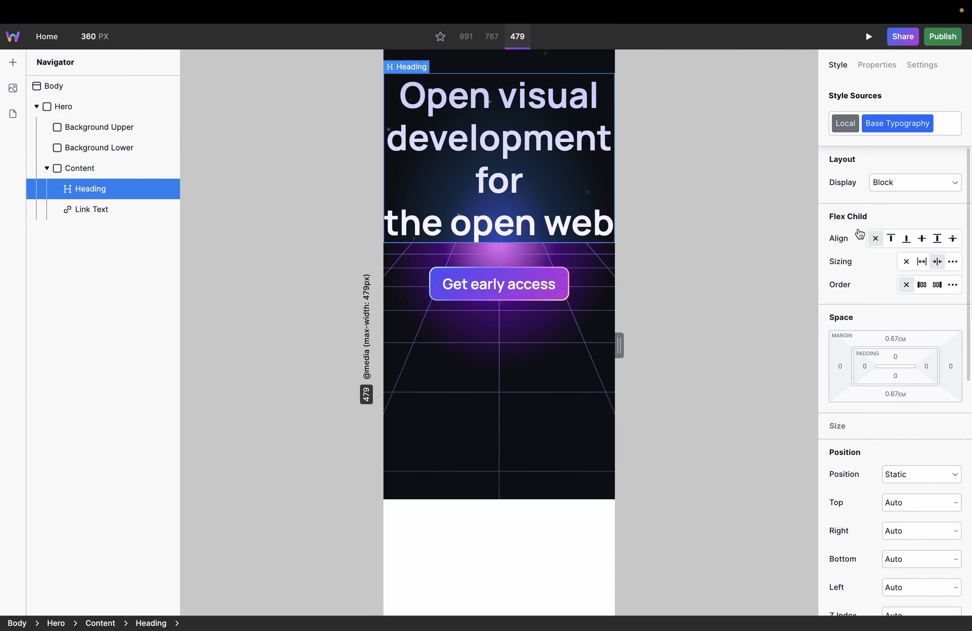
left_click(842, 124)
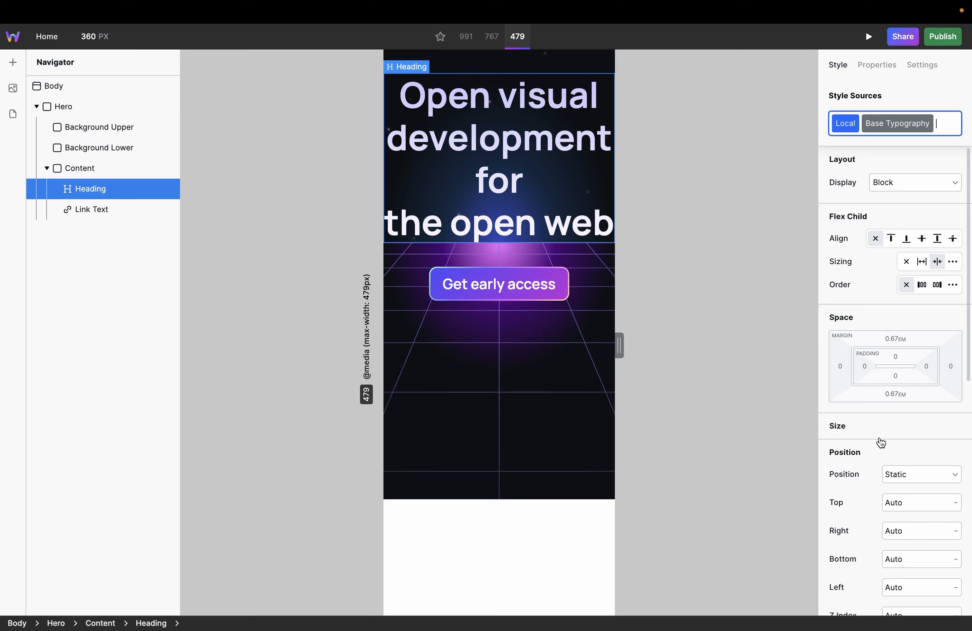
scroll(879, 437, "down", 10)
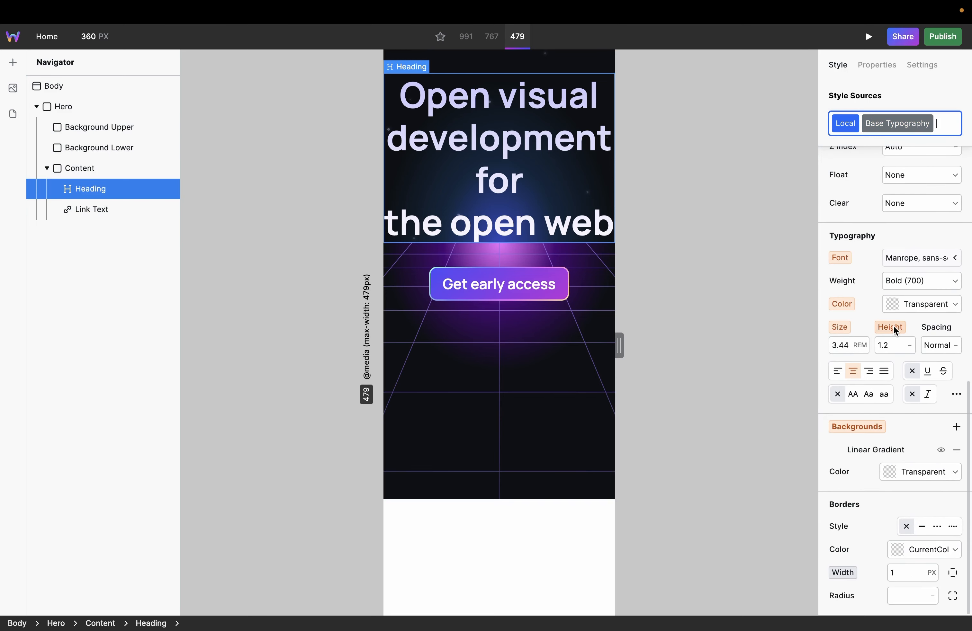
left_click(845, 345)
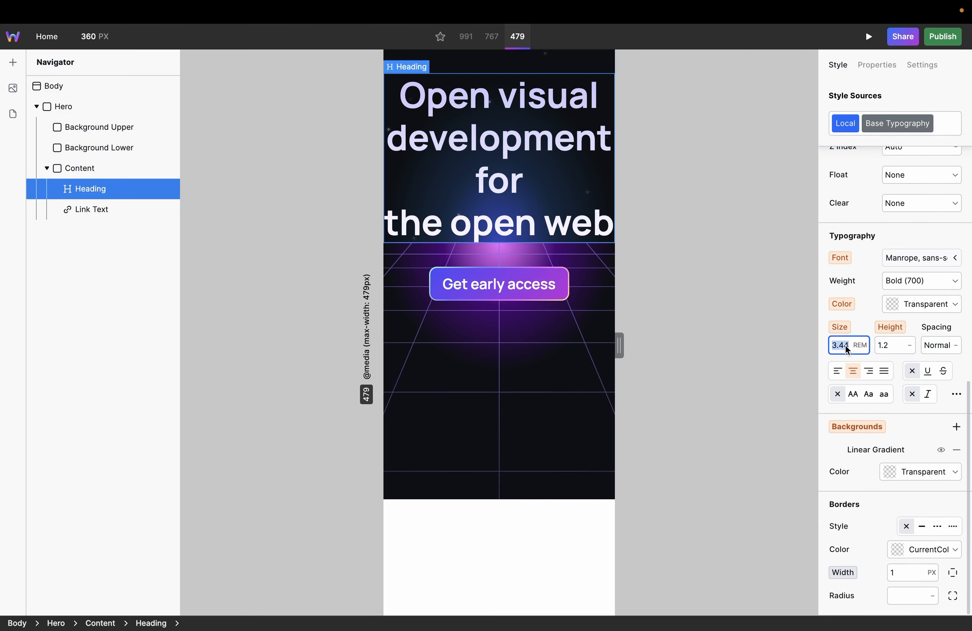
type("2.4")
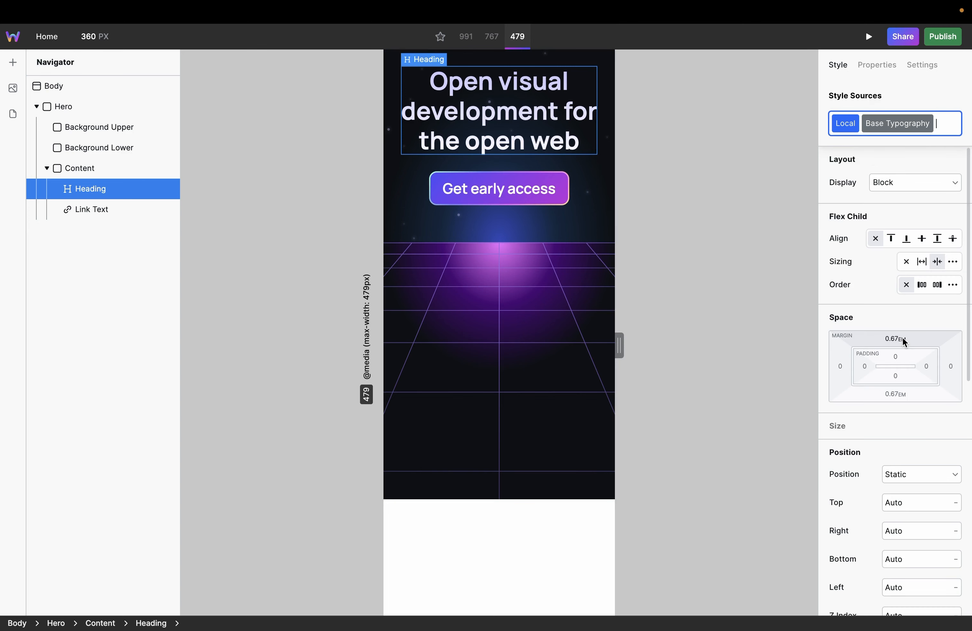
left_click_drag(902, 337, 902, 338)
left_click(729, 225)
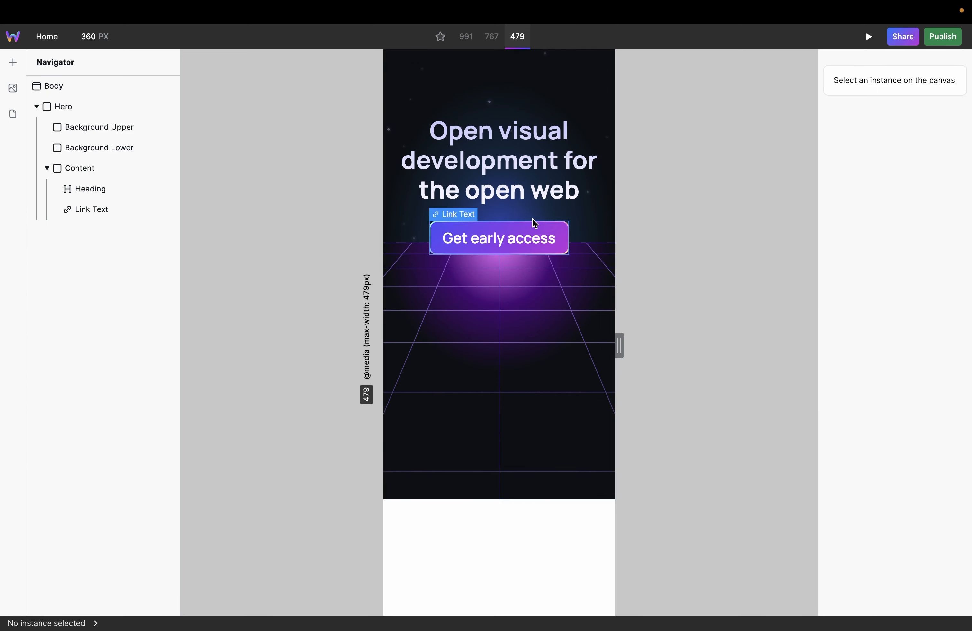
Step: Set linked row and column gaps of about 8 px on the Content box at the 479 breakpoint
left_click(582, 212)
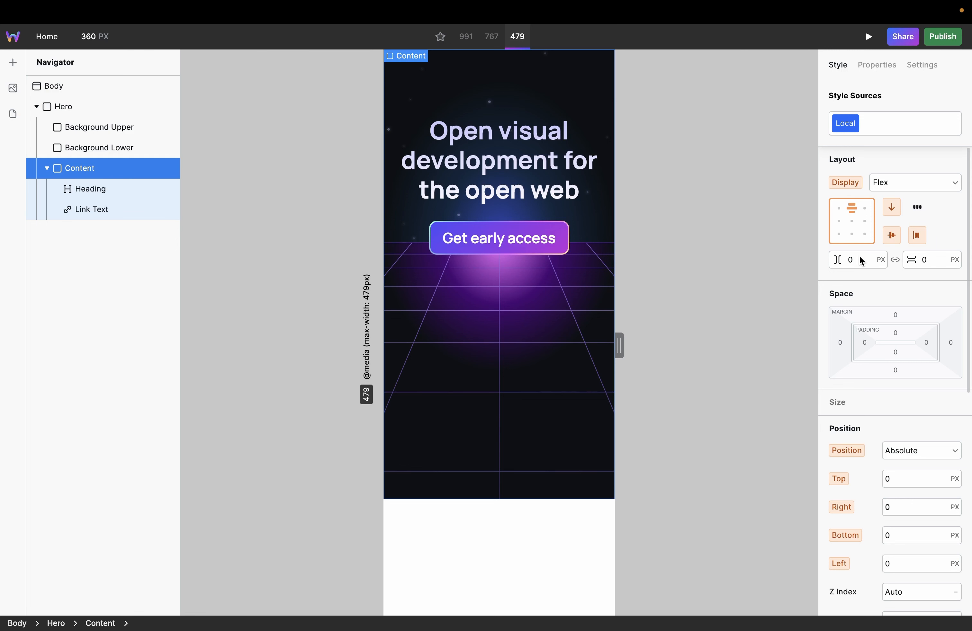
left_click_drag(858, 260, 855, 259)
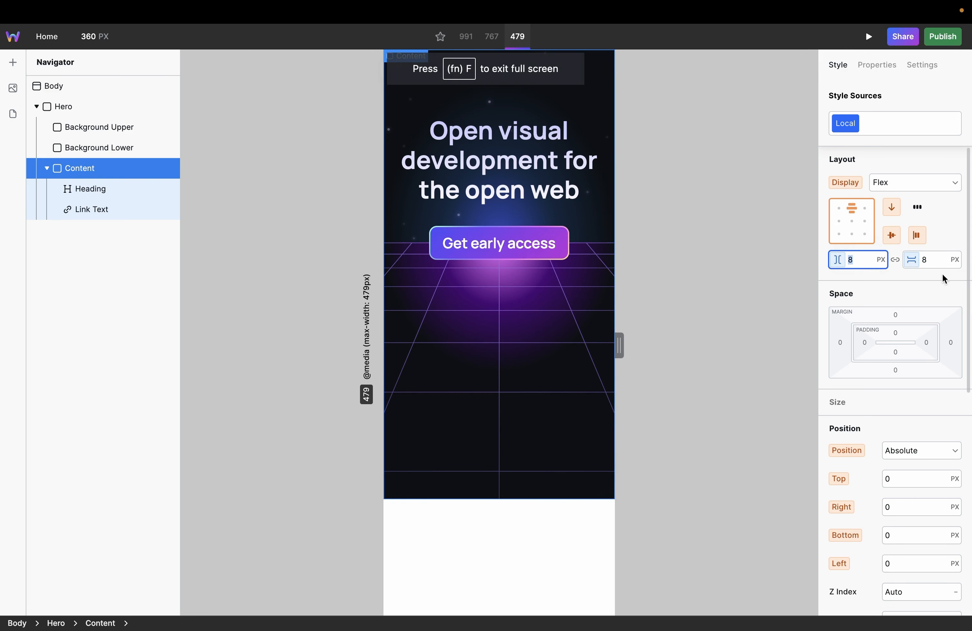
left_click_drag(863, 256, 859, 253)
Step: Widen the canvas to 1004 px to check the hero at the base breakpoint
left_click_drag(617, 351, 824, 369)
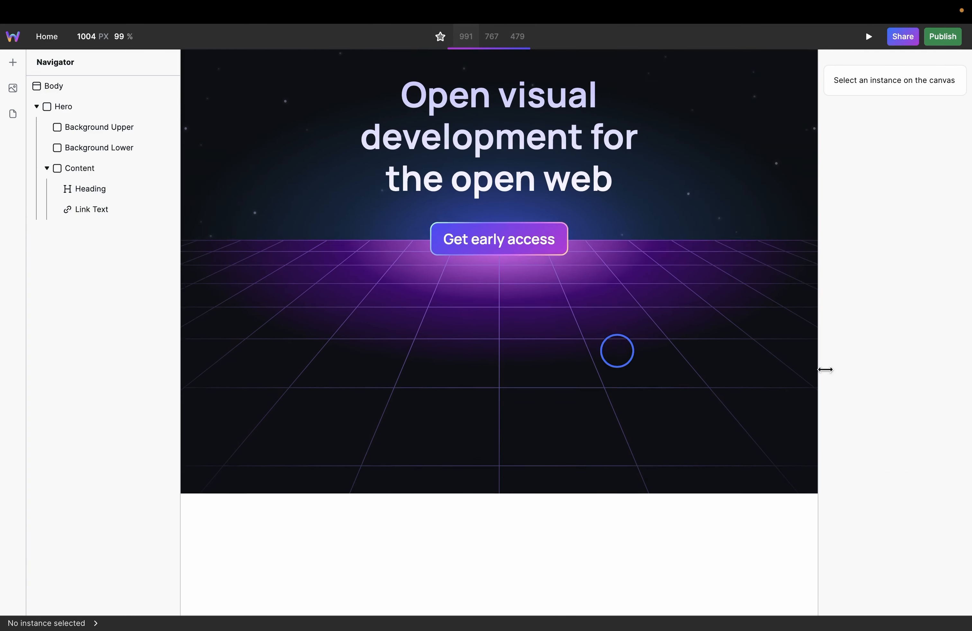